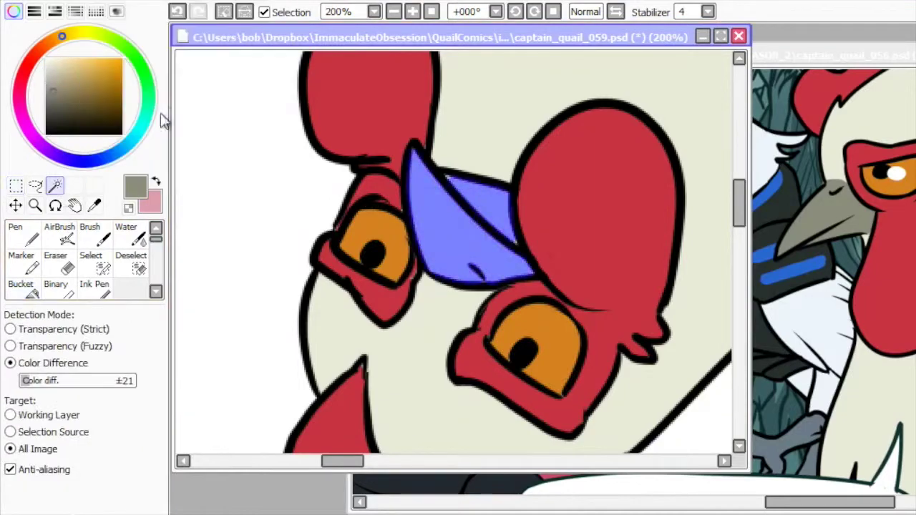
# Step: Fill the selected beak of the red-faced bird with olive grey and clear the selection
pyautogui.click(505, 246)
pyautogui.hotkey('ctrl', 'd')
pyautogui.click(357, 248)
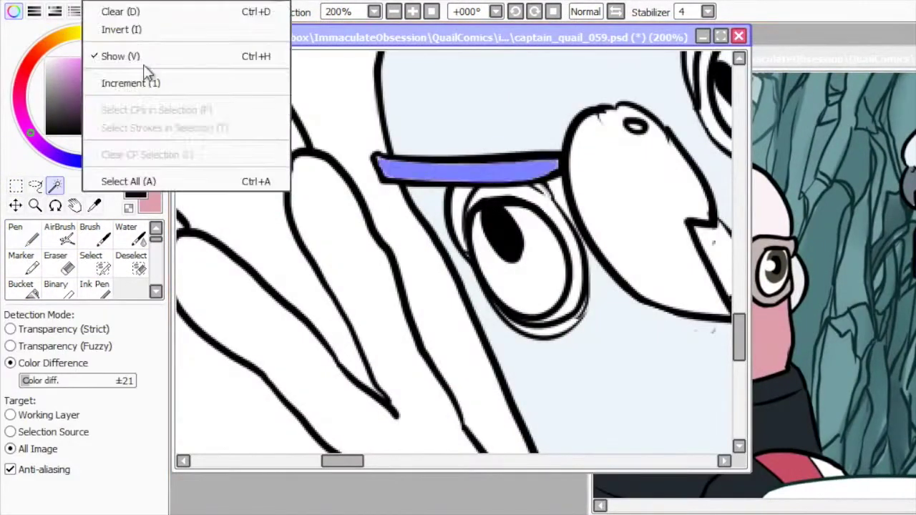
# Step: Expand the eyebrow selection and fill the white bird's eyebrow near-black, its beak and foot slate grey, and its claws dark grey
pyautogui.click(136, 83)
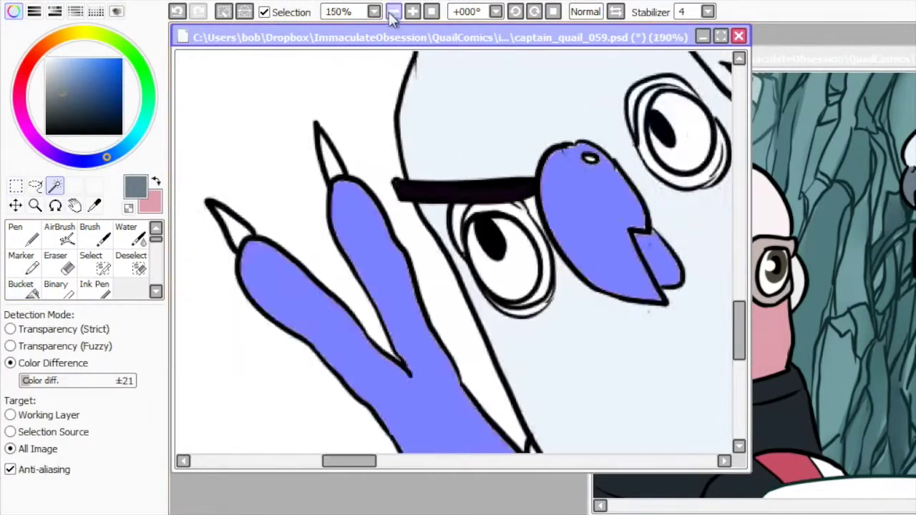
pyautogui.click(392, 12)
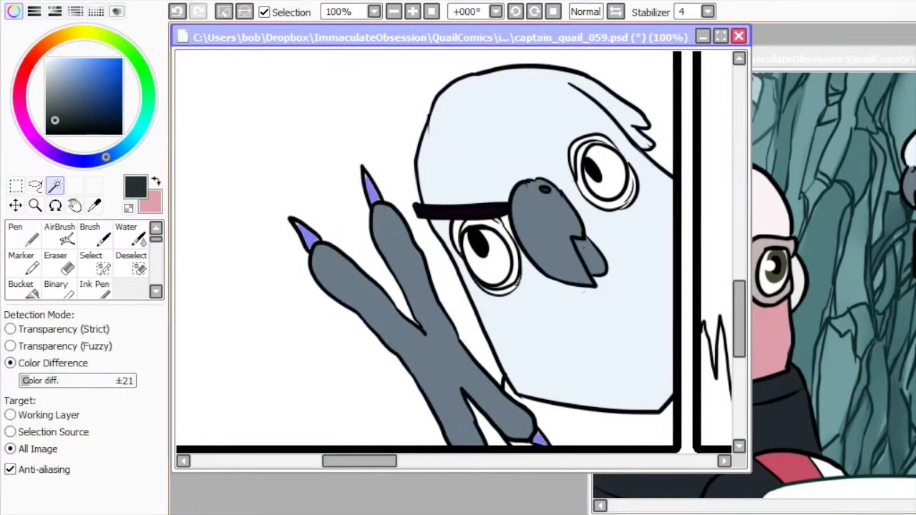
pyautogui.click(93, 262)
# Step: Select the area below the white bird's neck and colour the collar blue
pyautogui.click(54, 185)
pyautogui.click(587, 415)
pyautogui.click(149, 58)
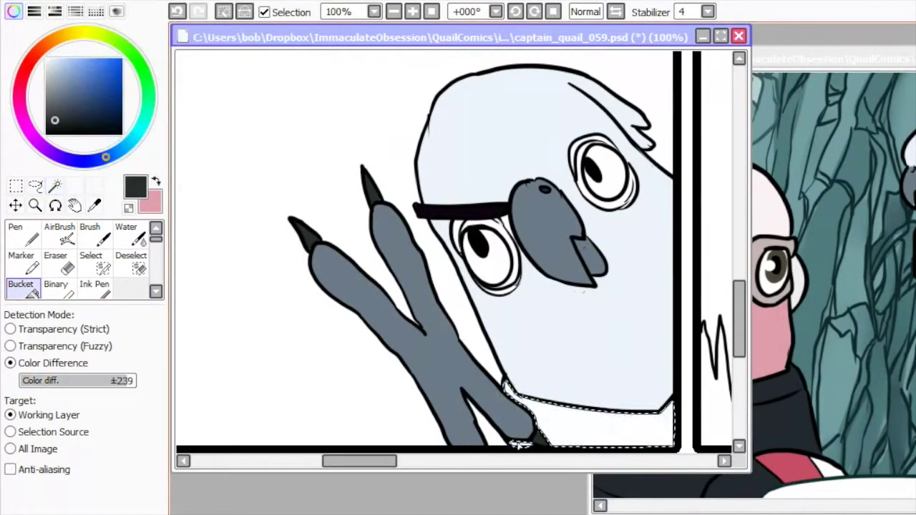
pyautogui.moveTo(536, 415); pyautogui.dragTo(658, 438)
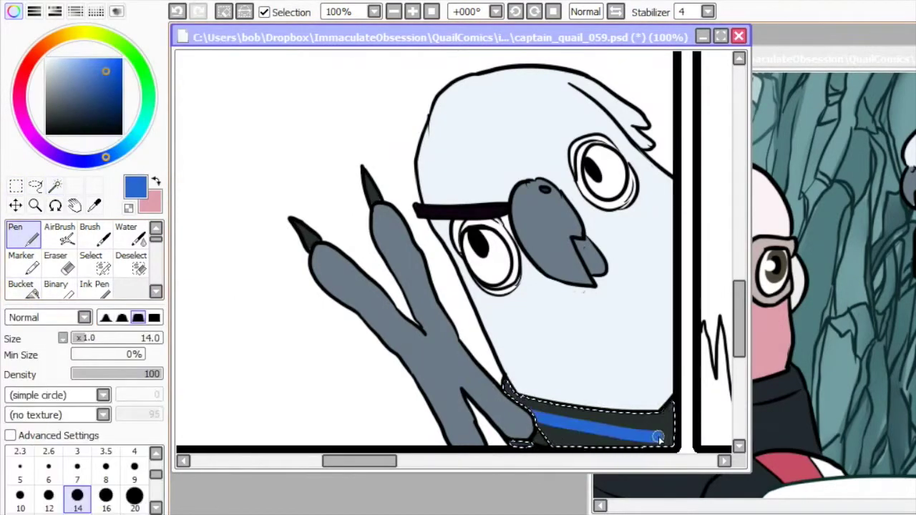
pyautogui.click(16, 186)
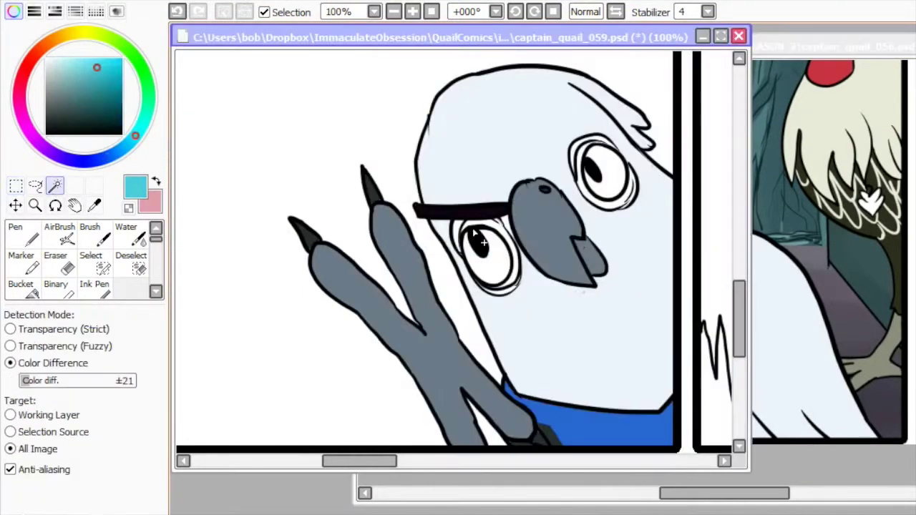
# Step: Select the insides of the white bird's eyes and colour them white with turquoise irises
pyautogui.click(600, 184)
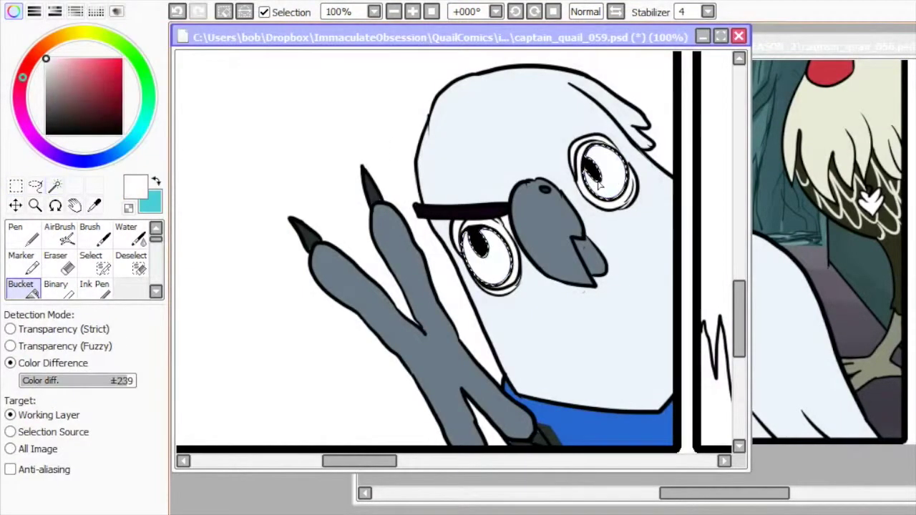
pyautogui.press('x')
pyautogui.press('n')
# Step: Sample the beak's slate grey and fill the rings around both of the white bird's eyes with it
pyautogui.keyDown('alt'); pyautogui.click(534, 229); pyautogui.keyUp('alt')
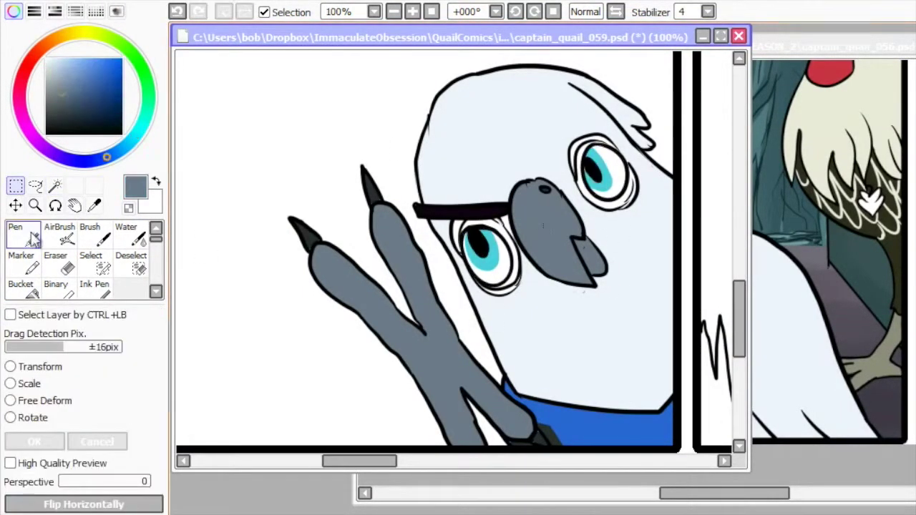
pyautogui.press('w')
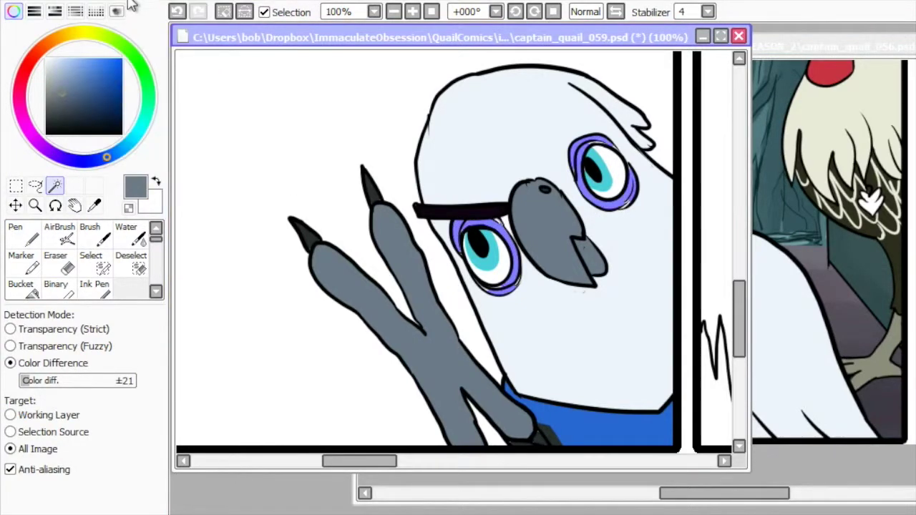
pyautogui.press('s')
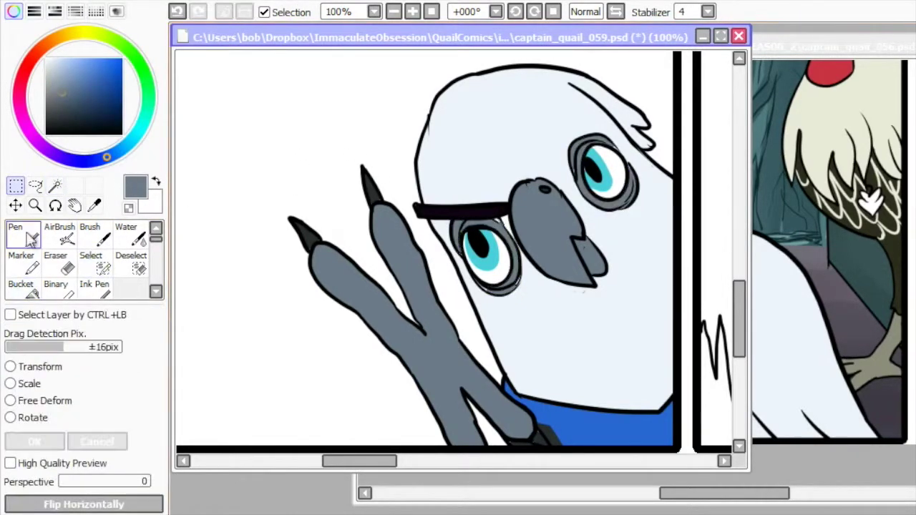
# Step: Touch up the colour edges around both of the white bird's eyes with the Pen at size 9
pyautogui.press('n')
pyautogui.hotkey('ctrl', '+')
pyautogui.scroll(3, 737, 328)
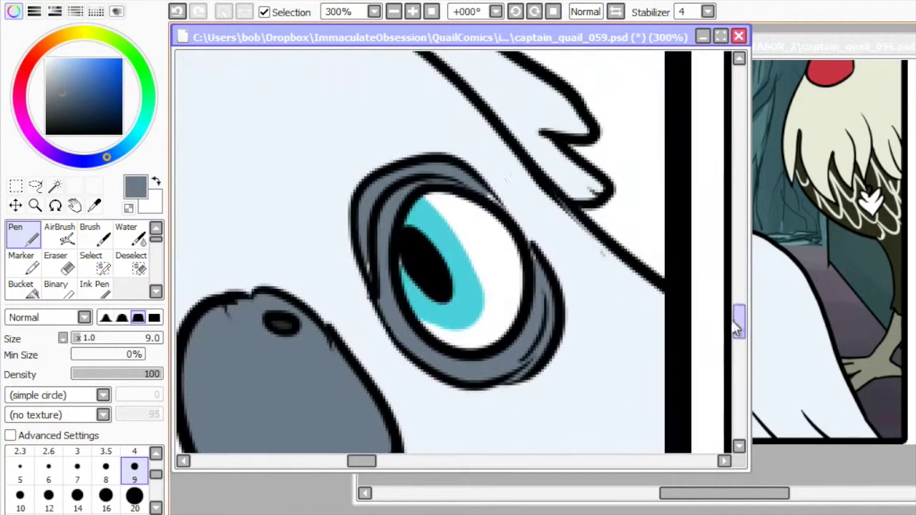
pyautogui.scroll(-3, 745, 343)
pyautogui.scroll(1, 752, 358)
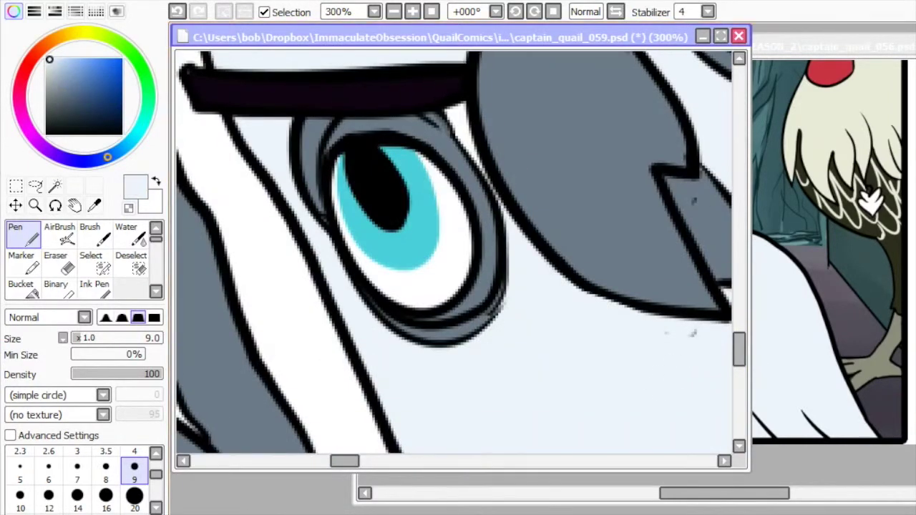
# Step: Draw a purple lens shape hanging from the eyebrow around the near eye and fill it with purple
pyautogui.click(757, 362)
pyautogui.click(261, 43)
pyautogui.moveTo(565, 283); pyautogui.dragTo(518, 397)
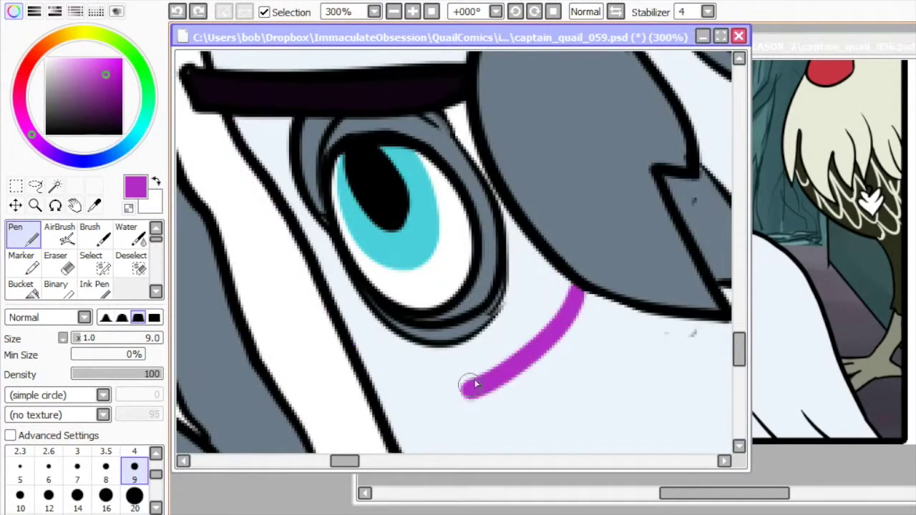
pyautogui.moveTo(214, 118); pyautogui.dragTo(494, 390)
pyautogui.moveTo(326, 127)
pyautogui.mouseDown()
pyautogui.moveTo(542, 255)
pyautogui.moveTo(436, 358)
pyautogui.moveTo(501, 369)
pyautogui.mouseUp()
pyautogui.click(33, 294)
pyautogui.click(272, 186)
pyautogui.hotkey('ctrl', 'd')
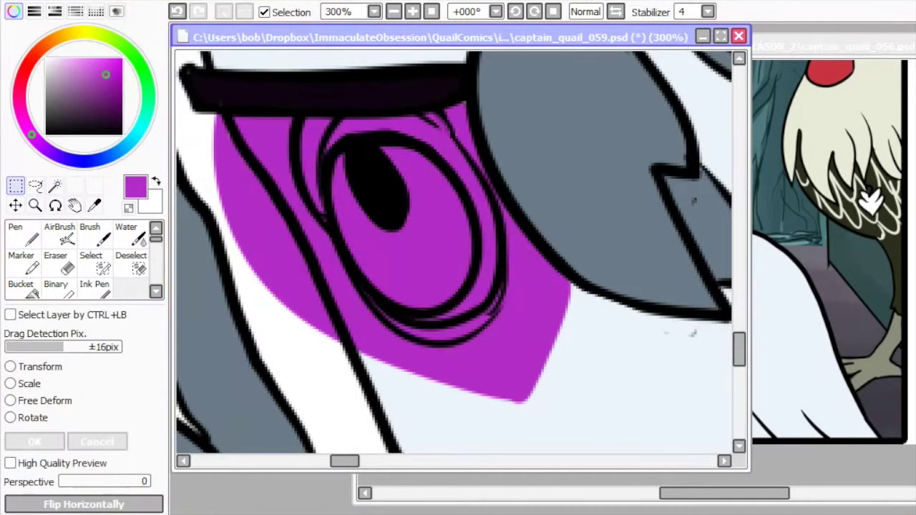
# Step: Choose a turquoise colour and try to draw a ring freehand around the eye inside the lens
pyautogui.click(143, 121)
pyautogui.click(85, 63)
pyautogui.click(20, 233)
pyautogui.moveTo(358, 279)
pyautogui.mouseDown()
pyautogui.moveTo(351, 256)
pyautogui.moveTo(372, 304)
pyautogui.mouseUp()
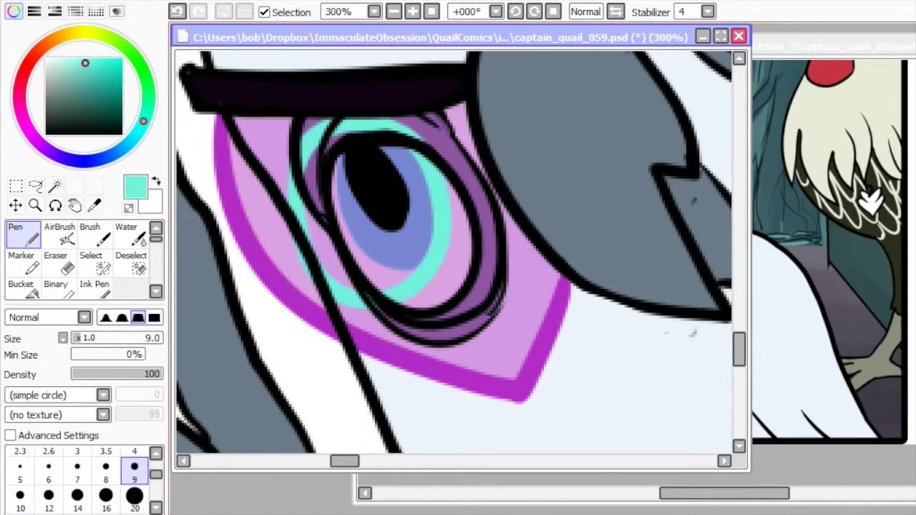
pyautogui.press('e')
pyautogui.hotkey('ctrl', 'z')
pyautogui.press('n')
pyautogui.moveTo(299, 147); pyautogui.dragTo(323, 221)
pyautogui.hotkey('ctrl', 'z')
# Step: Stamp a turquoise circle at size 60 over the eye and erase its centre to leave a ring
pyautogui.click(369, 199)
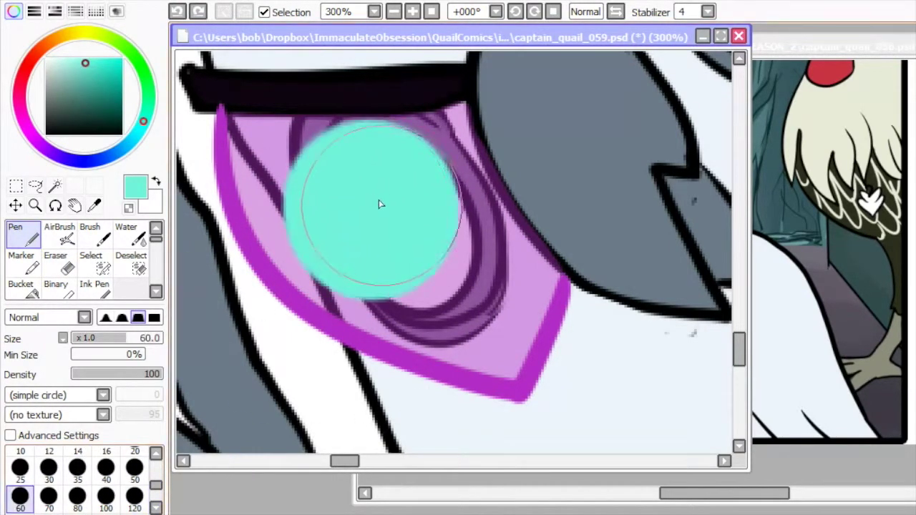
pyautogui.press('e')
pyautogui.click(373, 204)
pyautogui.hotkey('ctrl', 'z')
pyautogui.click(369, 197)
# Step: Draw turquoise crosshair ticks and small readout marks around the ring on the lens
pyautogui.press('n')
pyautogui.moveTo(237, 245); pyautogui.dragTo(316, 211)
pyautogui.moveTo(411, 177); pyautogui.dragTo(465, 153)
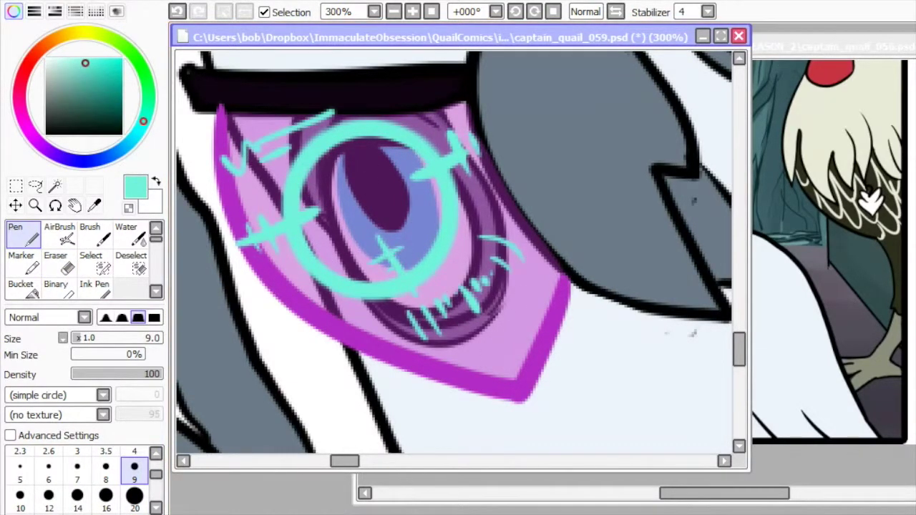
# Step: Sample the outline's purple and redraw the lens outline as a closed shape from the eyebrow around the eye
pyautogui.press('-')
pyautogui.press('-')
pyautogui.press('-')
pyautogui.press('-')
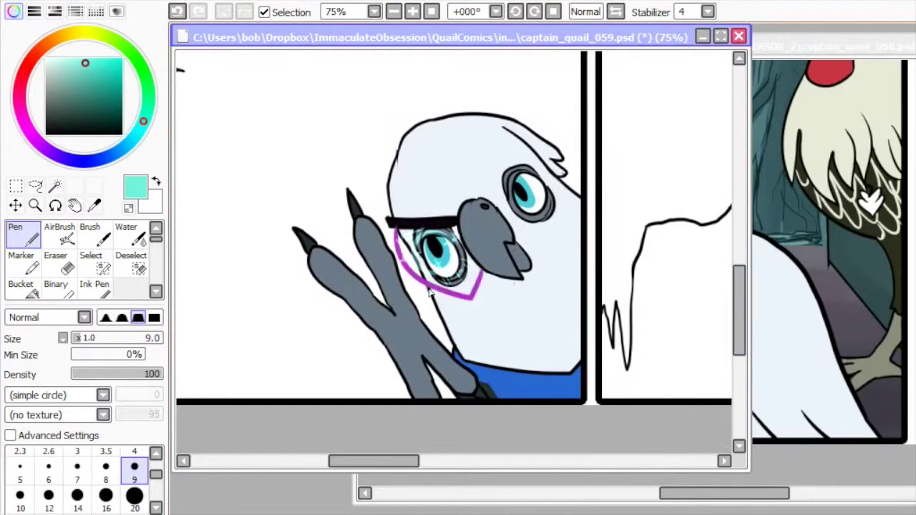
pyautogui.keyDown('alt'); pyautogui.click(433, 290); pyautogui.keyUp('alt')
pyautogui.click(412, 12)
pyautogui.click(412, 12)
pyautogui.click(412, 12)
pyautogui.moveTo(301, 190); pyautogui.dragTo(433, 331)
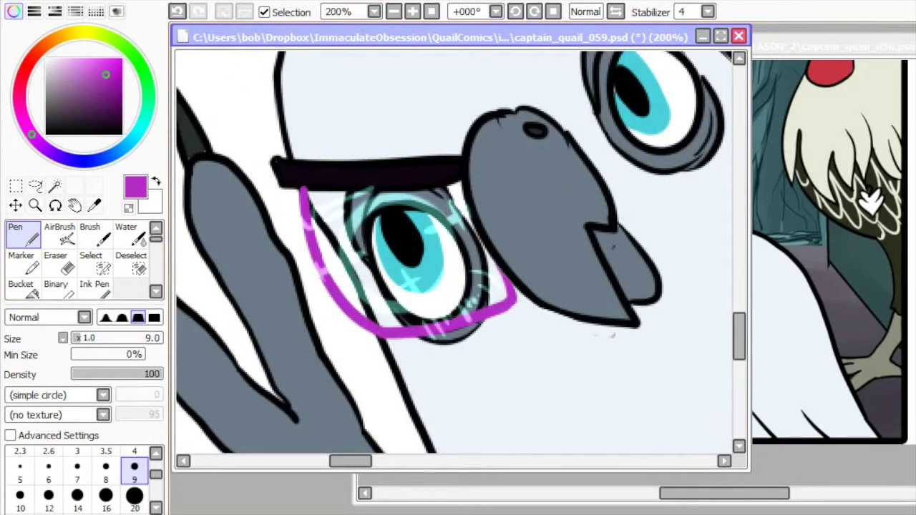
pyautogui.press('e')
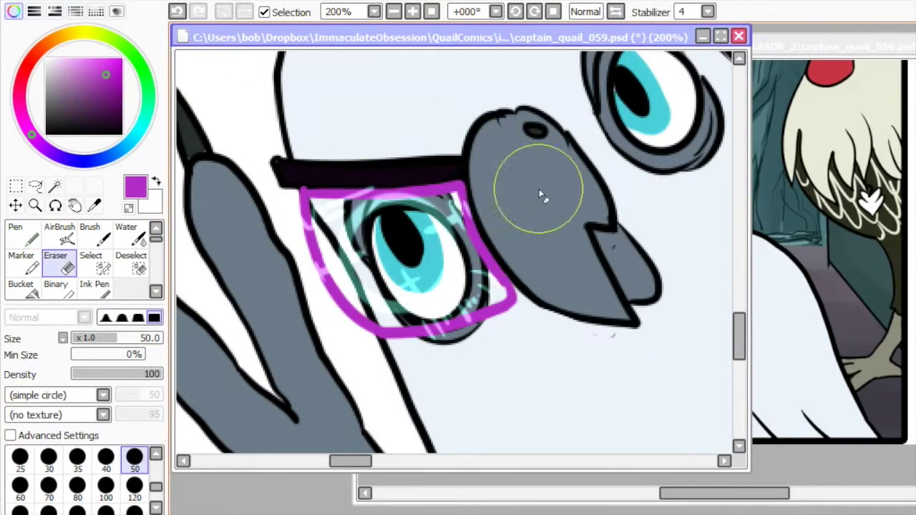
# Step: Thicken the purple lens outline and fill the inside of the lens with purple
pyautogui.press('w')
pyautogui.hotkey('ctrl', 'z')
pyautogui.press('n')
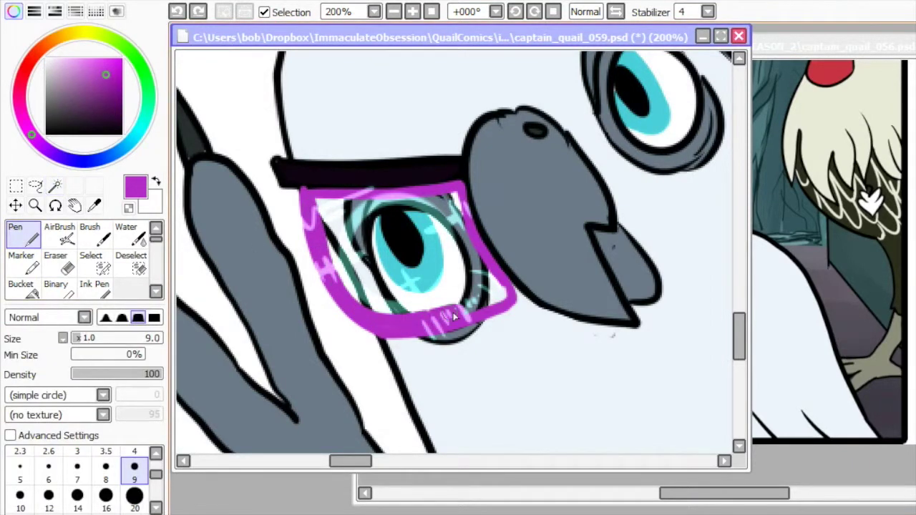
pyautogui.press('w')
pyautogui.click(376, 250)
pyautogui.press('m')
pyautogui.press('e')
pyautogui.press('m')
# Step: Select the unfilled area at the base of the white bird's foot and fill it with slate grey
pyautogui.press('-')
pyautogui.press('-')
pyautogui.press('-')
pyautogui.hscroll(-3, 597, 385)
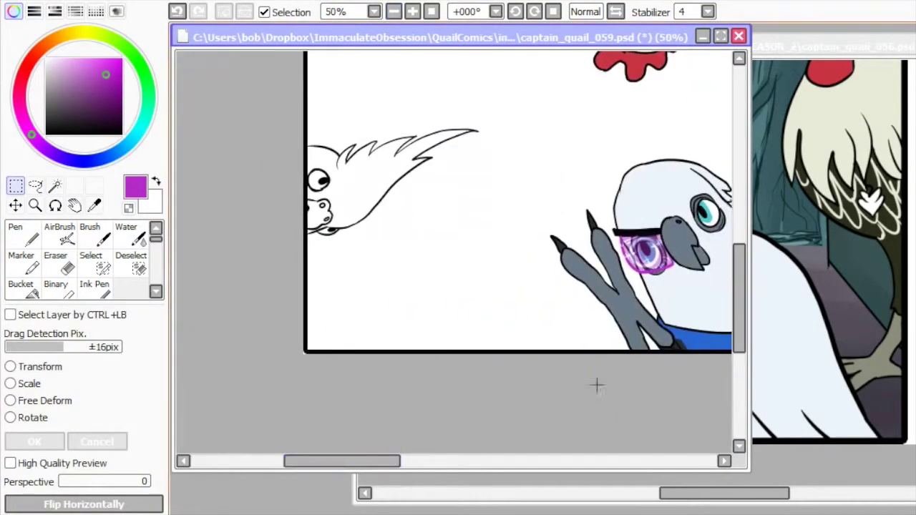
pyautogui.scroll(3, 740, 280)
pyautogui.press('w')
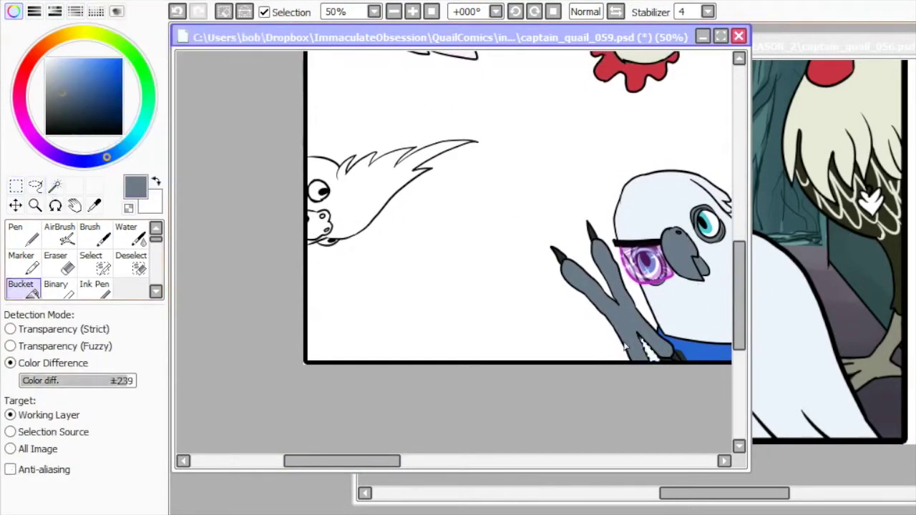
pyautogui.press('m')
pyautogui.scroll(3, 873, 56)
# Step: Open the earlier strip captain_quail_058 as a colour reference, return to captain_quail_059.psd and show the whole strip
pyautogui.click(872, 56)
pyautogui.hotkey('ctrl', 'o')
pyautogui.scroll(-3, 388, 224)
pyautogui.click(403, 160)
pyautogui.click(597, 327)
pyautogui.click(401, 37)
pyautogui.click(394, 12)
# Step: Select the rock areas in the second and third panels and fill them with brown
pyautogui.press('w')
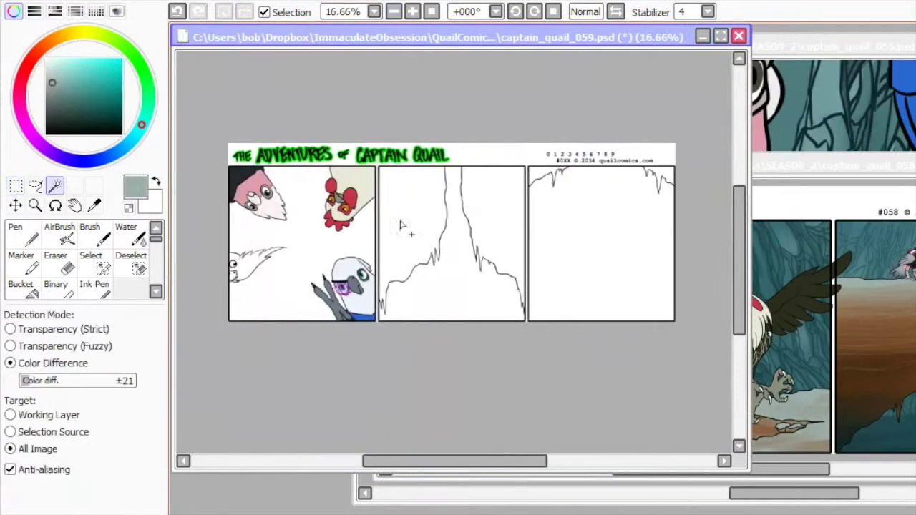
pyautogui.click(411, 215)
pyautogui.click(21, 287)
pyautogui.click(411, 214)
# Step: Shade the rock with the Water brush, blending grey-teal along the upper edge and dark brown towards the lower parts
pyautogui.click(126, 233)
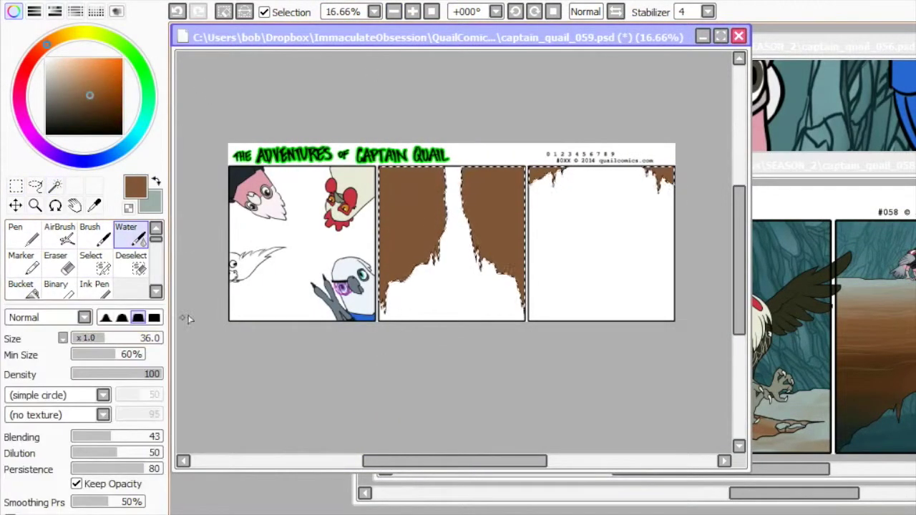
pyautogui.click(156, 182)
pyautogui.moveTo(383, 172); pyautogui.dragTo(473, 172)
pyautogui.keyDown('alt'); pyautogui.click(868, 366); pyautogui.keyUp('alt')
pyautogui.moveTo(383, 214)
pyautogui.mouseDown()
pyautogui.moveTo(501, 224)
pyautogui.moveTo(386, 258)
pyautogui.mouseUp()
pyautogui.moveTo(504, 267)
pyautogui.mouseDown()
pyautogui.moveTo(406, 258)
pyautogui.moveTo(374, 251)
pyautogui.mouseUp()
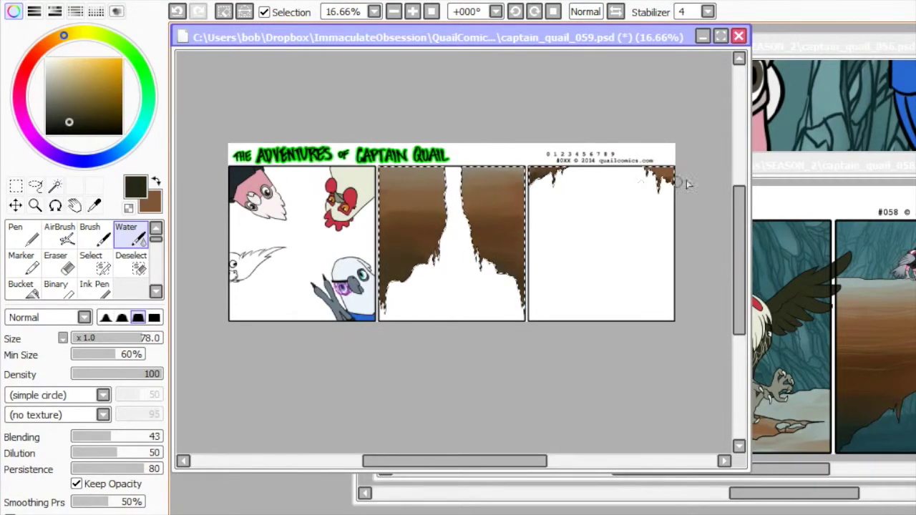
# Step: Draw thin horizontal strata lines with the size 9 Pen across the second panel's rock walls
pyautogui.click(412, 11)
pyautogui.press('n')
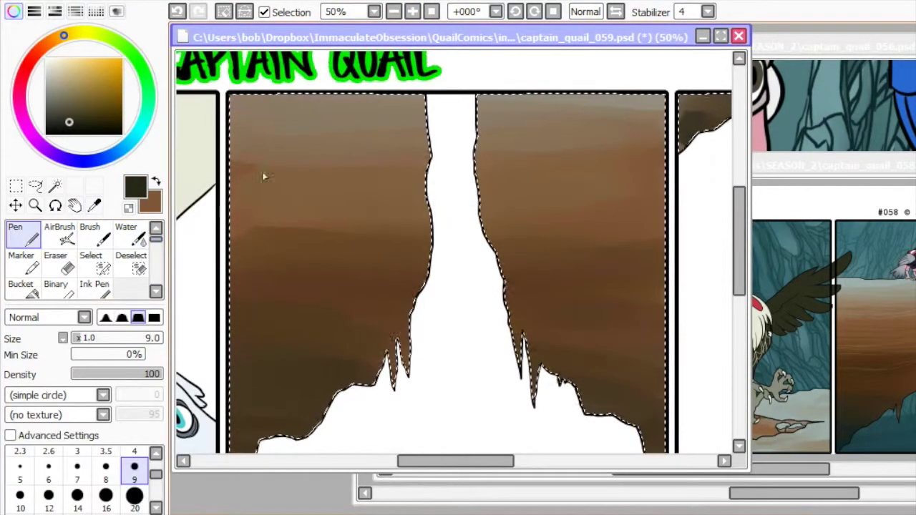
pyautogui.press('x')
pyautogui.press('x')
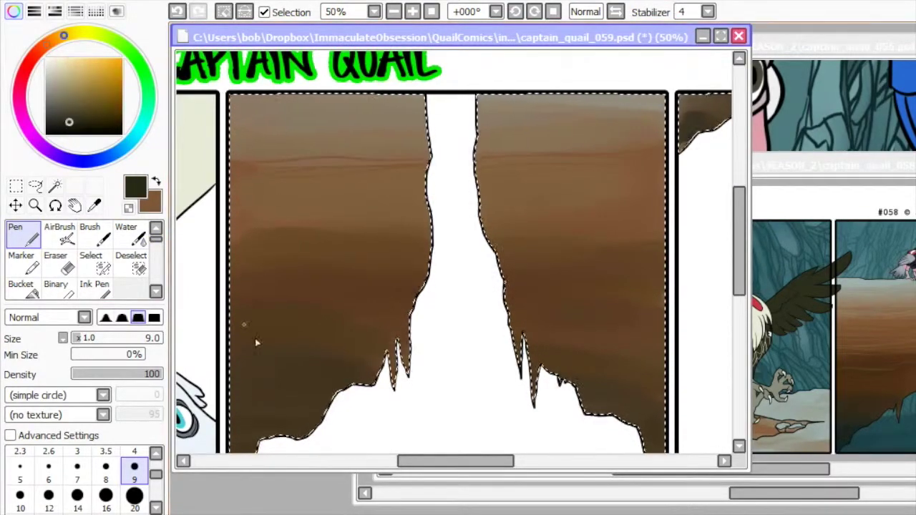
pyautogui.scroll(-2, 738, 351)
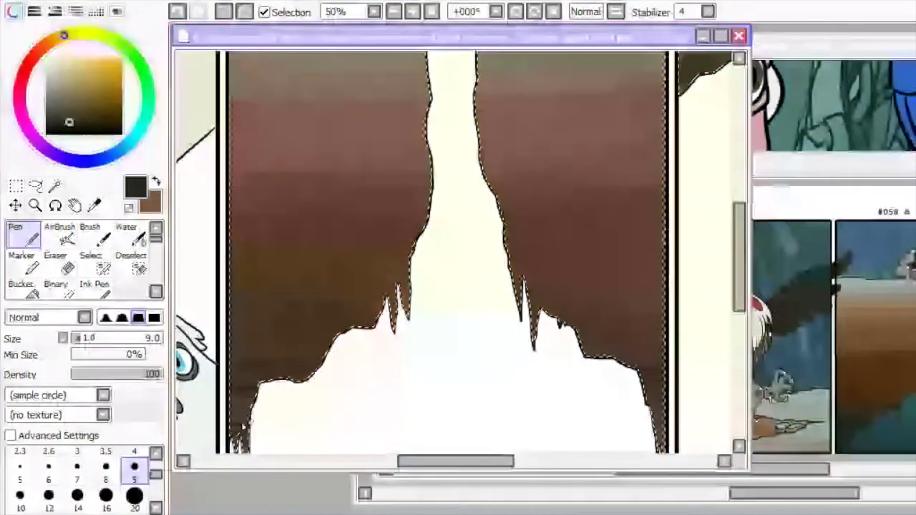
# Step: Sample browns from the painted rock and add more horizontal strata lines across both walls of the second panel
pyautogui.keyDown('alt'); pyautogui.click(364, 273); pyautogui.keyUp('alt')
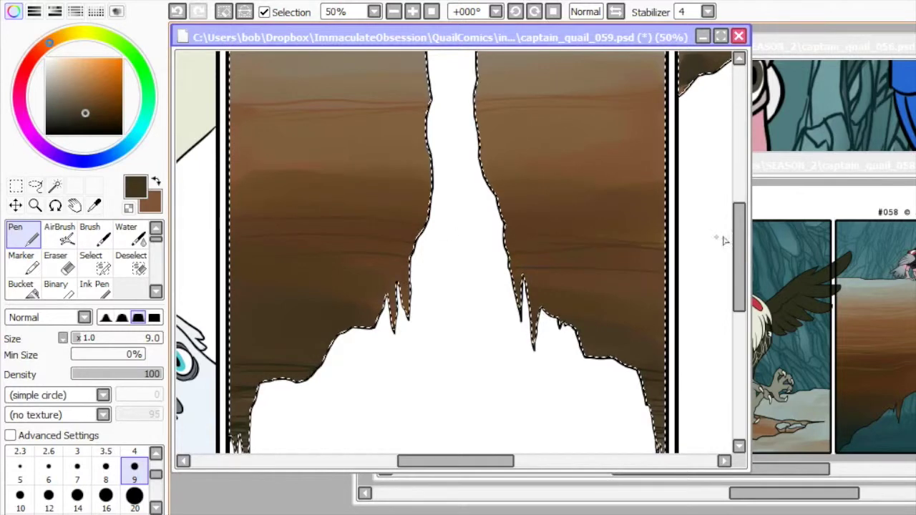
pyautogui.keyDown('alt'); pyautogui.click(354, 129); pyautogui.keyUp('alt')
pyautogui.moveTo(635, 194); pyautogui.dragTo(266, 189)
pyautogui.moveTo(237, 233); pyautogui.dragTo(553, 249)
pyautogui.moveTo(644, 107); pyautogui.dragTo(236, 104)
pyautogui.keyDown('alt'); pyautogui.click(355, 168); pyautogui.keyUp('alt')
pyautogui.moveTo(236, 154)
pyautogui.mouseDown()
pyautogui.moveTo(659, 150)
pyautogui.moveTo(237, 161)
pyautogui.mouseUp()
pyautogui.moveTo(236, 208); pyautogui.dragTo(662, 215)
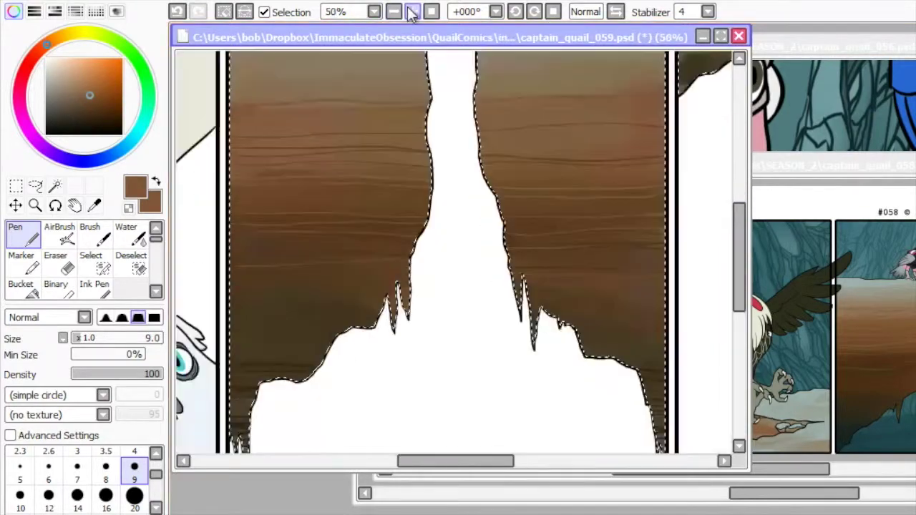
# Step: Draw dark strata lines on the rock in the upper corner of the third panel using a sampled dark brown
pyautogui.click(411, 11)
pyautogui.moveTo(466, 463); pyautogui.dragTo(552, 472)
pyautogui.keyDown('alt'); pyautogui.click(400, 172); pyautogui.keyUp('alt')
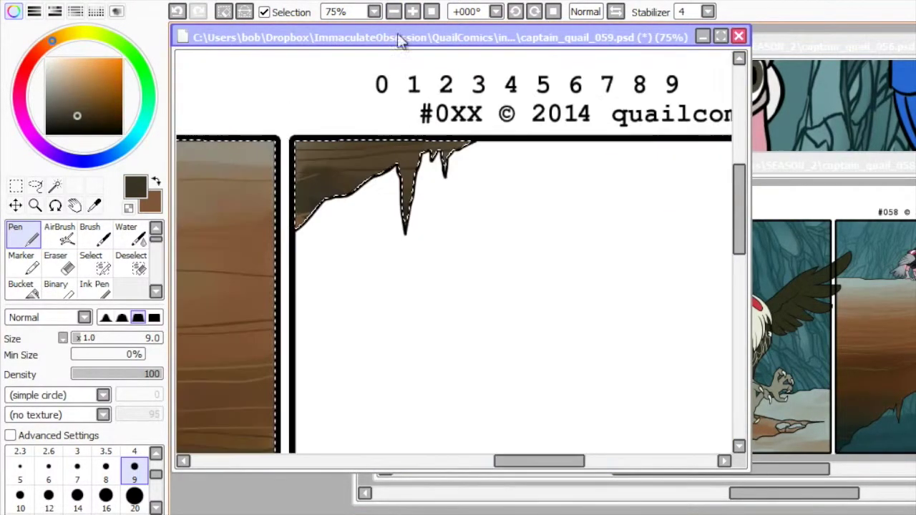
# Step: Select the empty background areas of the second and third panels and fill them with dark teal
pyautogui.scroll(-5, 616, 215)
pyautogui.hotkey('ctrl', 't')
pyautogui.click(55, 186)
pyautogui.click(491, 308)
pyautogui.keyDown('shift'); pyautogui.click(341, 336); pyautogui.keyUp('shift')
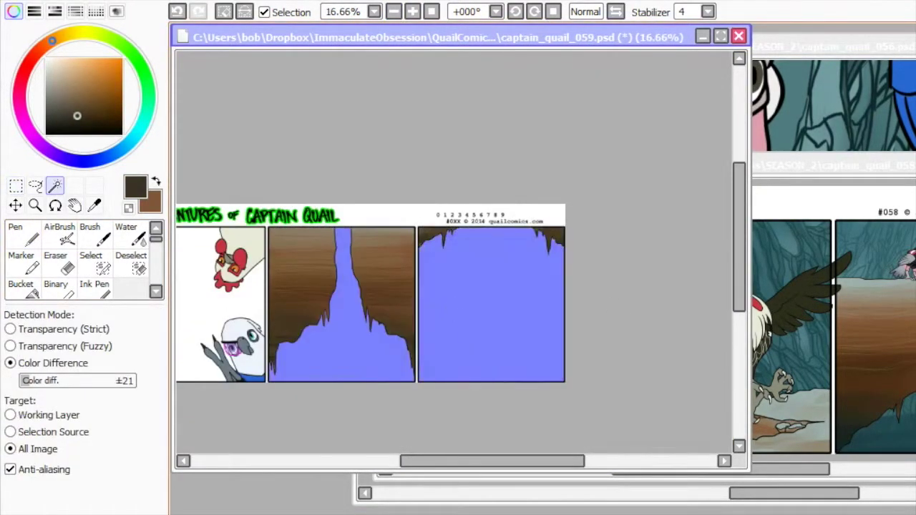
pyautogui.hotkey('ctrl', 'f')
# Step: Blend a lighter teal into the upper part of the second and third panels' backgrounds with the Water brush at size 100
pyautogui.click(83, 99)
pyautogui.click(131, 237)
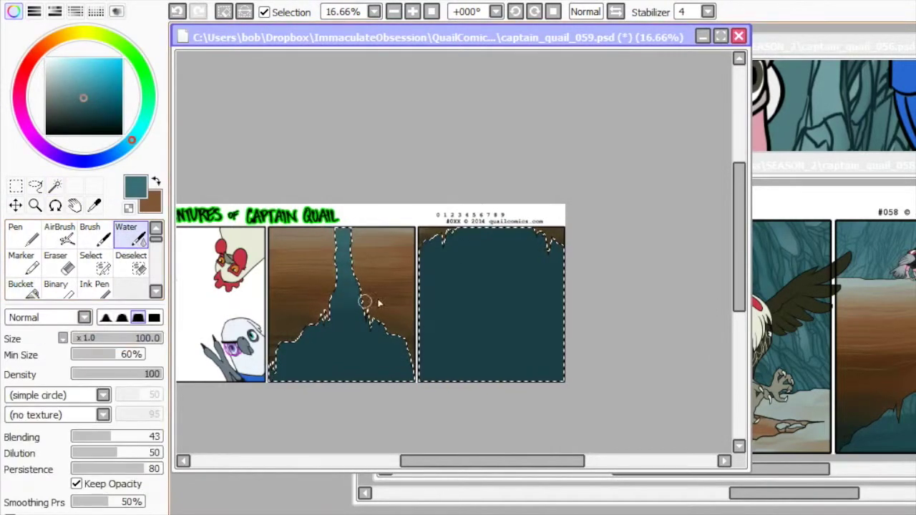
pyautogui.moveTo(333, 301)
pyautogui.mouseDown()
pyautogui.moveTo(463, 239)
pyautogui.moveTo(517, 306)
pyautogui.moveTo(465, 236)
pyautogui.moveTo(496, 236)
pyautogui.mouseUp()
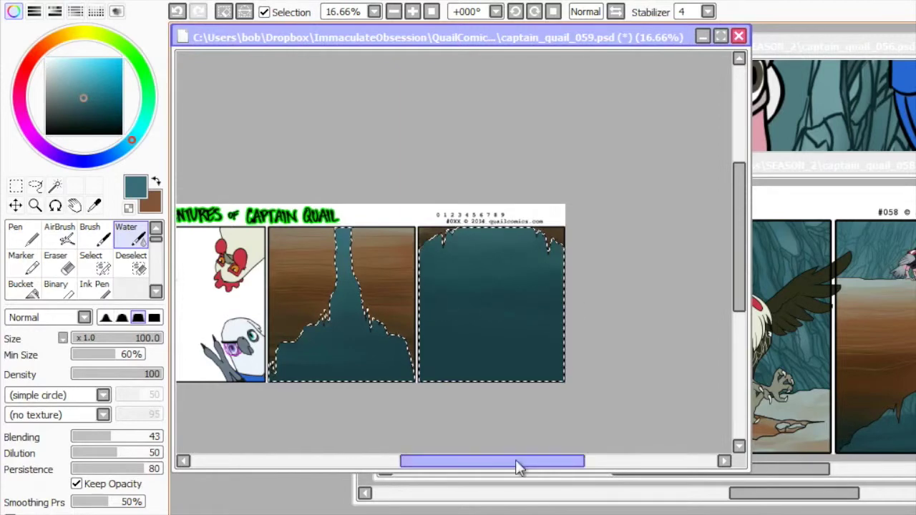
# Step: Blend a darker teal into the lower backgrounds of the second and third panels with the Water brush at size 100
pyautogui.moveTo(515, 460); pyautogui.dragTo(490, 459)
pyautogui.moveTo(450, 230)
pyautogui.mouseDown()
pyautogui.moveTo(401, 329)
pyautogui.moveTo(415, 237)
pyautogui.moveTo(401, 337)
pyautogui.moveTo(363, 324)
pyautogui.mouseUp()
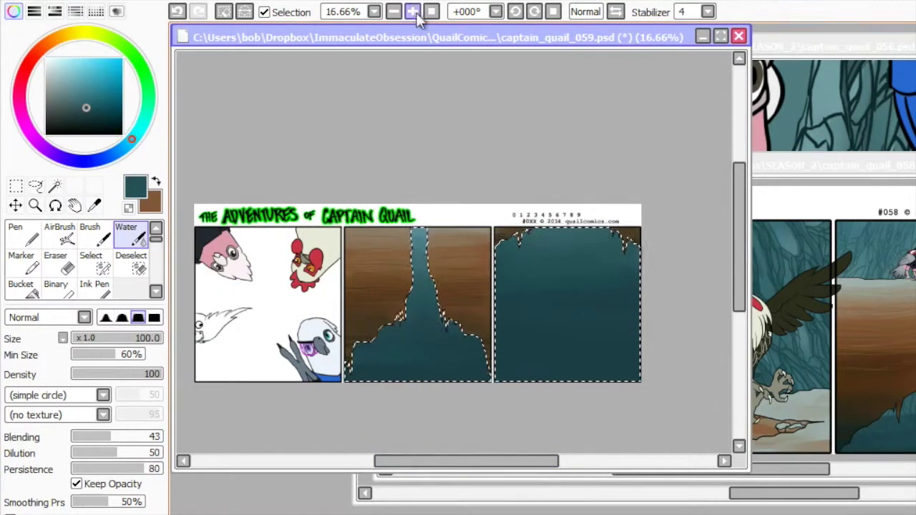
pyautogui.scroll(3, 363, 324)
pyautogui.moveTo(776, 395)
pyautogui.mouseDown()
pyautogui.moveTo(420, 394)
pyautogui.moveTo(420, 288)
pyautogui.moveTo(656, 190)
pyautogui.moveTo(740, 102)
pyautogui.moveTo(511, 280)
pyautogui.moveTo(453, 382)
pyautogui.mouseUp()
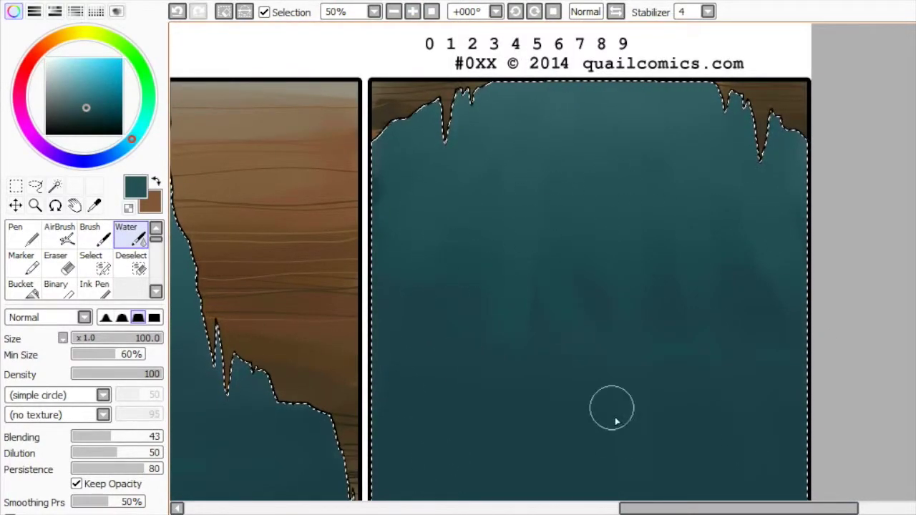
# Step: Blend a sampled light teal into the narrow gap between the rock walls of the second panel with the Water brush
pyautogui.moveTo(630, 508); pyautogui.dragTo(509, 508)
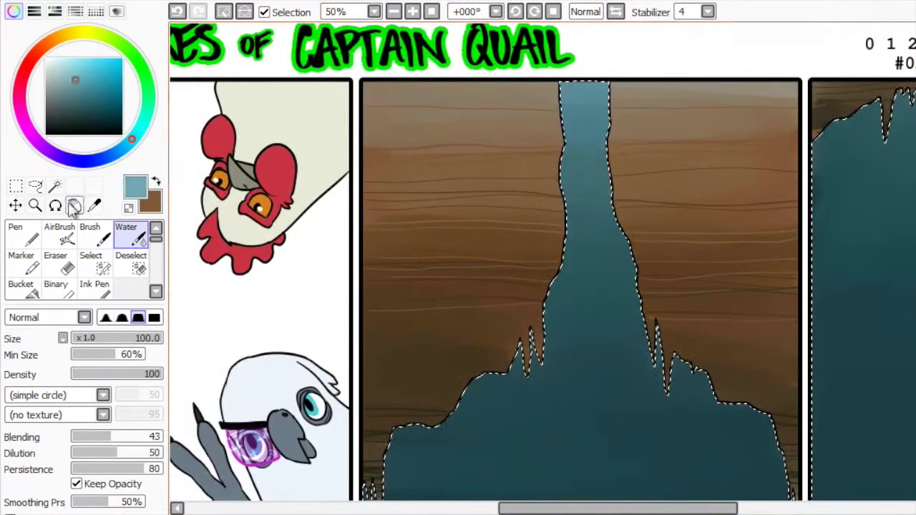
pyautogui.keyDown('alt'); pyautogui.click(578, 123); pyautogui.keyUp('alt')
pyautogui.scroll(-5, 582, 179)
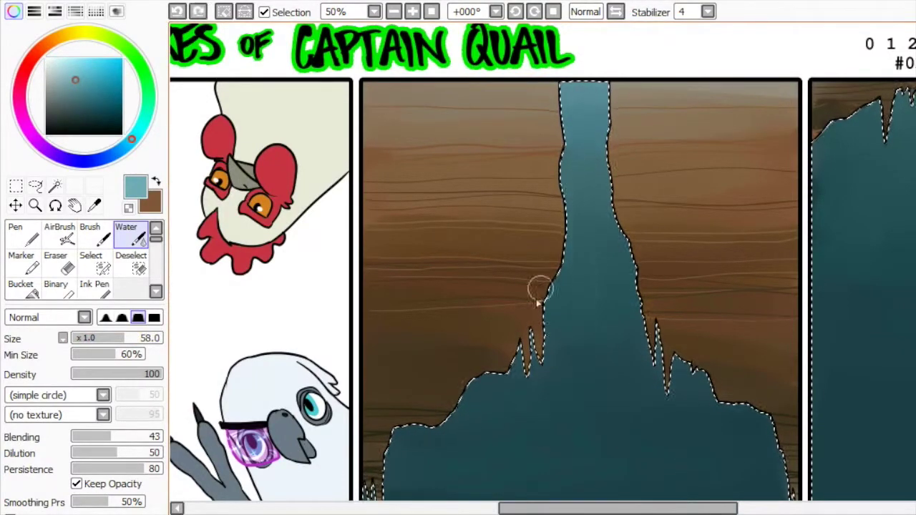
# Step: Draw dark teal rock cracks down the narrow gap of the second panel with the Pen at size 9, and clear the selection
pyautogui.press('-')
pyautogui.press('-')
pyautogui.press('n')
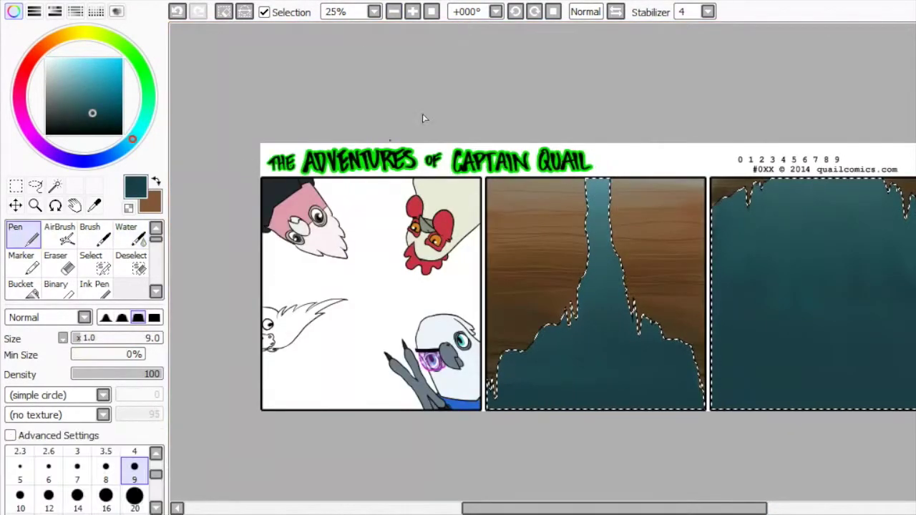
pyautogui.press('+')
pyautogui.press('+')
pyautogui.press('+')
pyautogui.scroll(1, 573, 258)
pyautogui.moveTo(561, 77); pyautogui.dragTo(544, 161)
pyautogui.moveTo(580, 78); pyautogui.dragTo(573, 179)
pyautogui.moveTo(573, 76)
pyautogui.mouseDown()
pyautogui.moveTo(569, 147)
pyautogui.moveTo(608, 148)
pyautogui.moveTo(586, 149)
pyautogui.mouseUp()
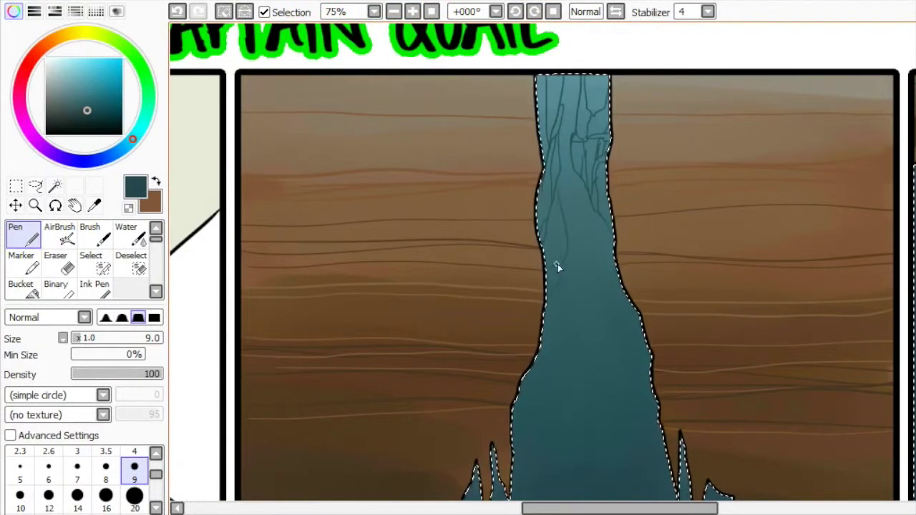
pyautogui.moveTo(608, 256)
pyautogui.mouseDown()
pyautogui.moveTo(568, 217)
pyautogui.moveTo(585, 290)
pyautogui.mouseUp()
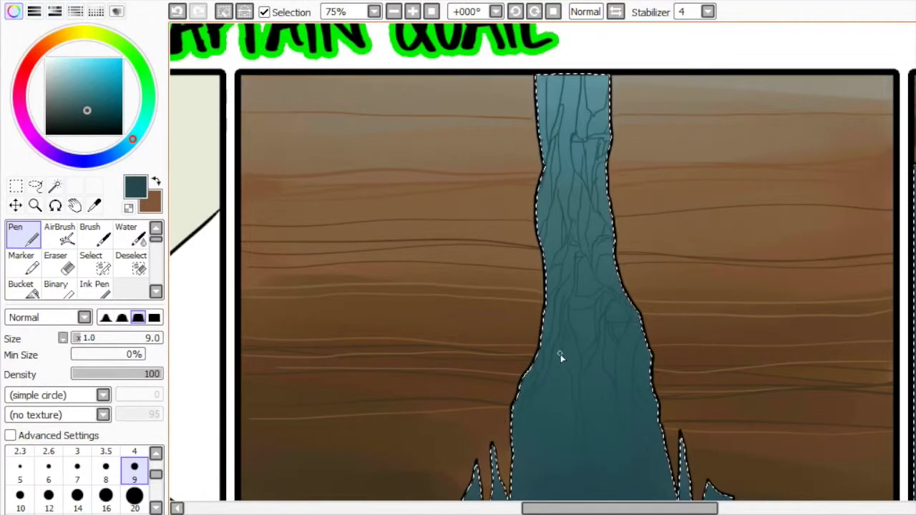
pyautogui.scroll(-3, 597, 413)
pyautogui.press('-')
pyautogui.press('-')
pyautogui.hotkey('ctrl', 'd')
pyautogui.press('m')
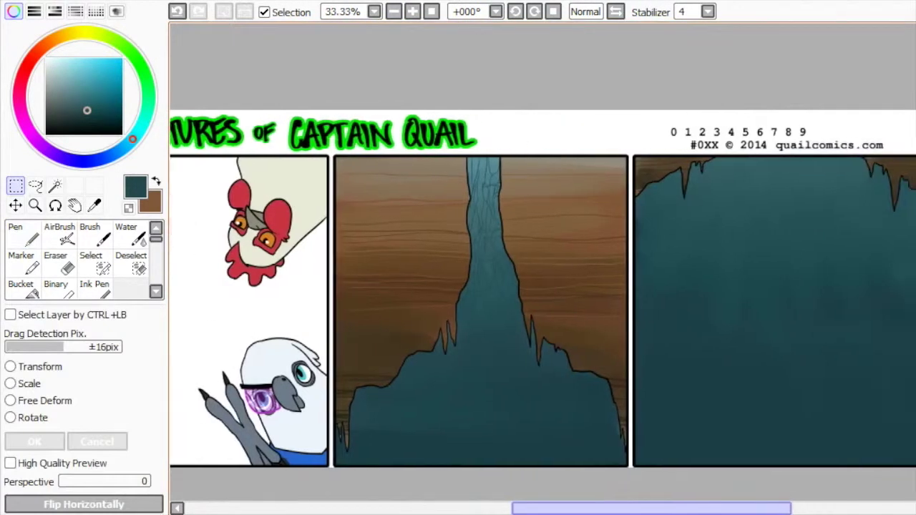
# Step: Draw a small black glow stick outline in the lower middle of the second panel with the Pen at size 6
pyautogui.hscroll(-3, 575, 499)
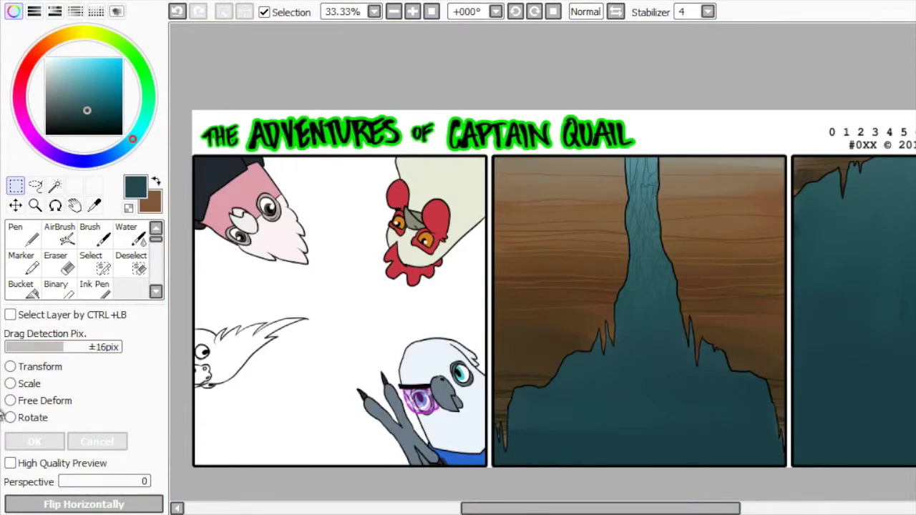
pyautogui.press('n')
pyautogui.press('[')
pyautogui.press('[')
pyautogui.press('[')
pyautogui.press('+')
pyautogui.press('+')
pyautogui.press('+')
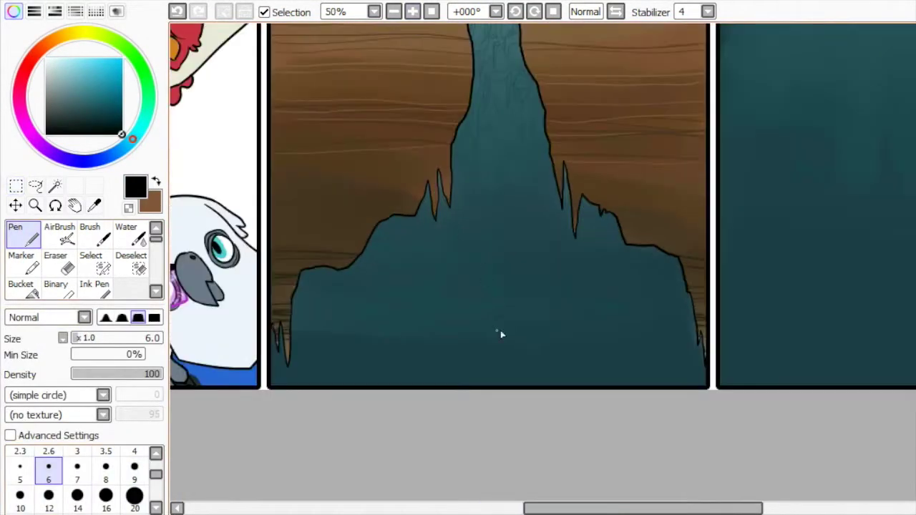
pyautogui.hscroll(3, 378, 388)
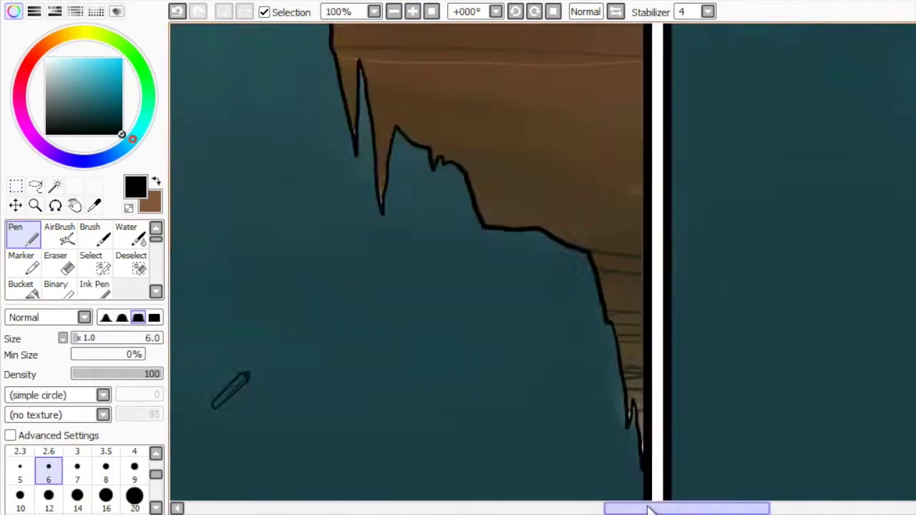
pyautogui.press('-')
pyautogui.press('-')
pyautogui.scroll(3, 410, 188)
pyautogui.scroll(-2, 411, 188)
pyautogui.hscroll(2, 410, 188)
pyautogui.press('+')
pyautogui.press('+')
pyautogui.press('+')
pyautogui.press('+')
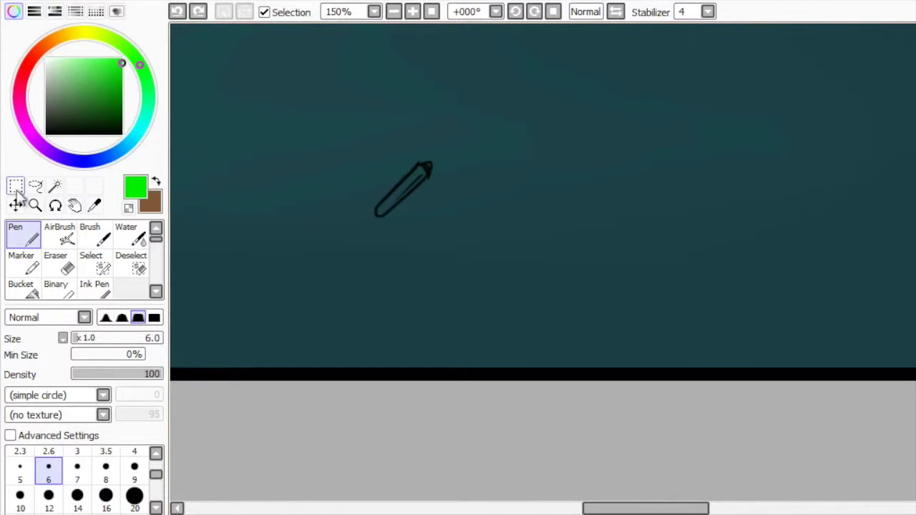
# Step: Fill the glow stick in the second panel with bright green
pyautogui.click(15, 205)
pyautogui.press('-')
pyautogui.press('-')
pyautogui.press('-')
pyautogui.press('-')
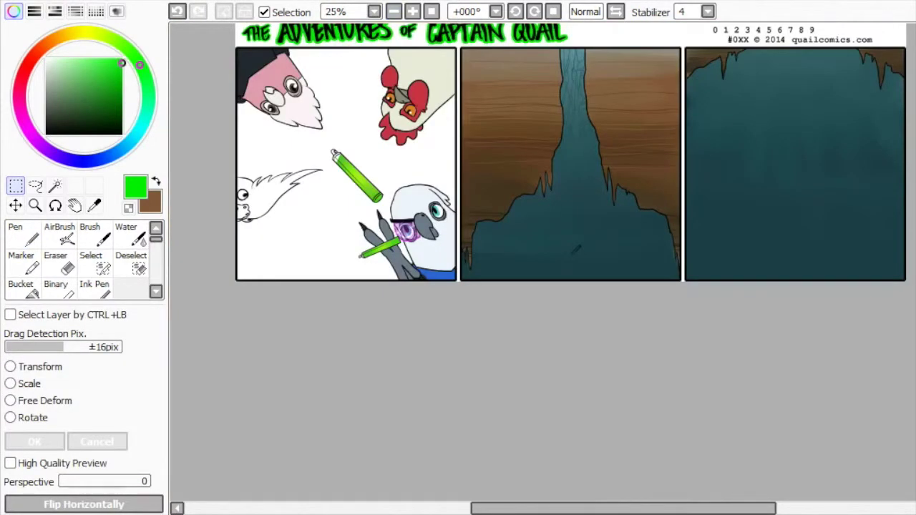
pyautogui.press('+')
pyautogui.press('+')
pyautogui.press('+')
pyautogui.press('+')
pyautogui.press('+')
pyautogui.press('+')
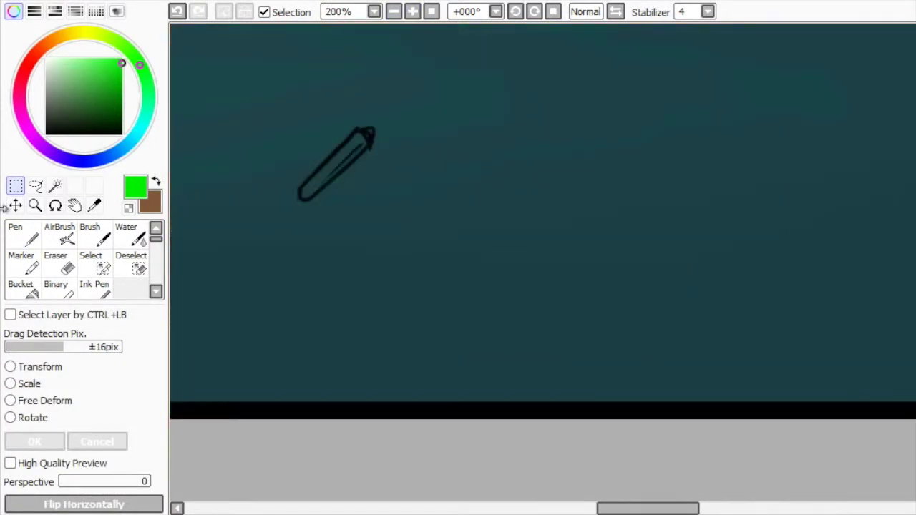
pyautogui.click(20, 286)
pyautogui.click(337, 166)
# Step: Add a yellow-green highlight to the glow stick with the AirBrush at size 10 and extend the green to its lower edge
pyautogui.click(60, 233)
pyautogui.moveTo(306, 190); pyautogui.dragTo(331, 181)
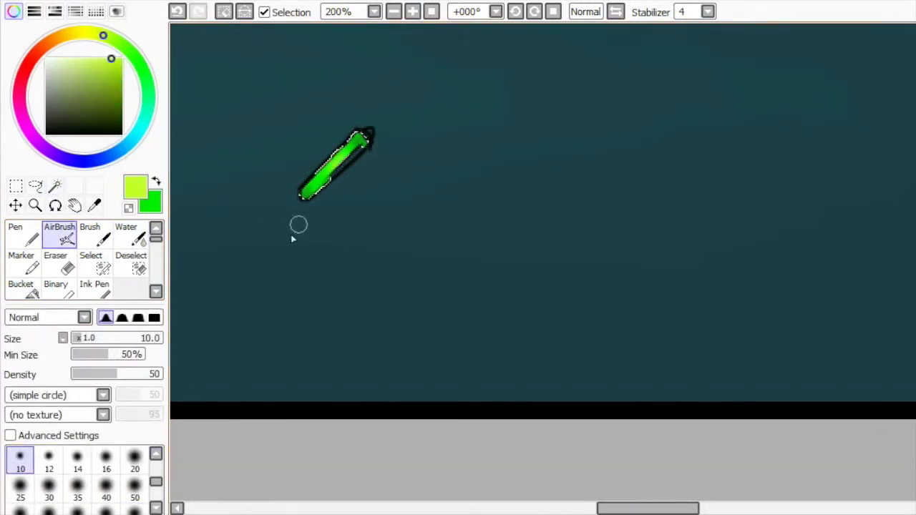
pyautogui.click(15, 233)
pyautogui.click(129, 197)
pyautogui.click(59, 233)
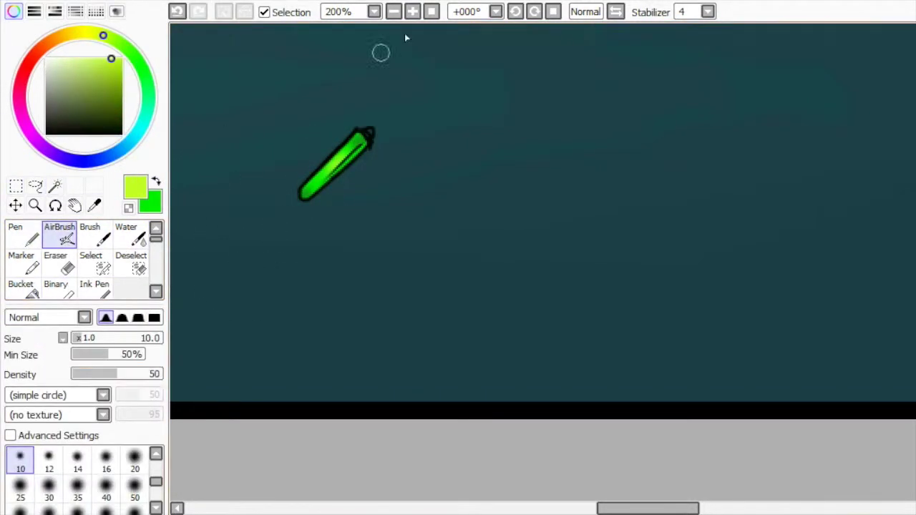
# Step: Airbrush a large soft yellow-green glow around the glow stick in the second panel
pyautogui.press('-')
pyautogui.press('-')
pyautogui.press('-')
pyautogui.click(135, 487)
pyautogui.moveTo(443, 200)
pyautogui.mouseDown()
pyautogui.moveTo(563, 292)
pyautogui.moveTo(616, 215)
pyautogui.mouseUp()
# Step: Select both brown rock walls of the second panel by colour difference with the Magic Wand
pyautogui.press('[')
pyautogui.press('[')
pyautogui.press('[')
pyautogui.press('[')
pyautogui.press('[')
pyautogui.click(55, 186)
pyautogui.click(185, 172)
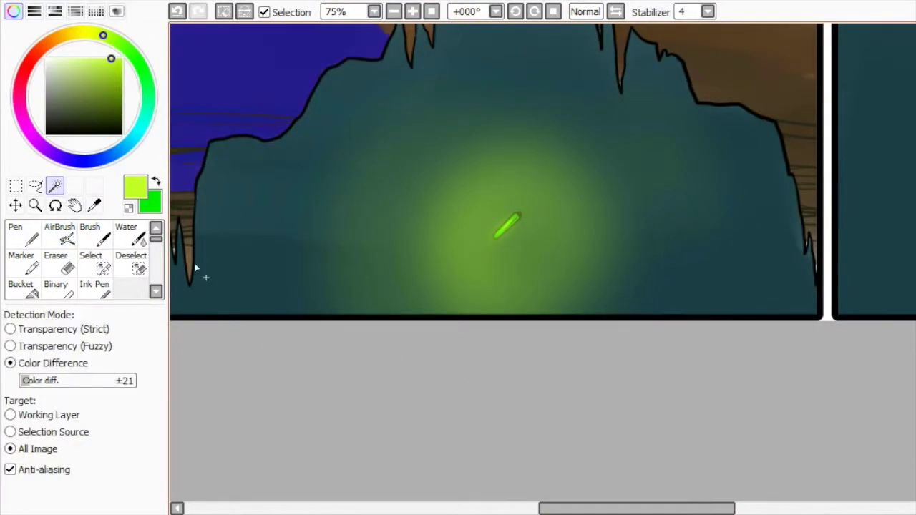
pyautogui.keyDown('shift'); pyautogui.click(748, 93); pyautogui.keyUp('shift')
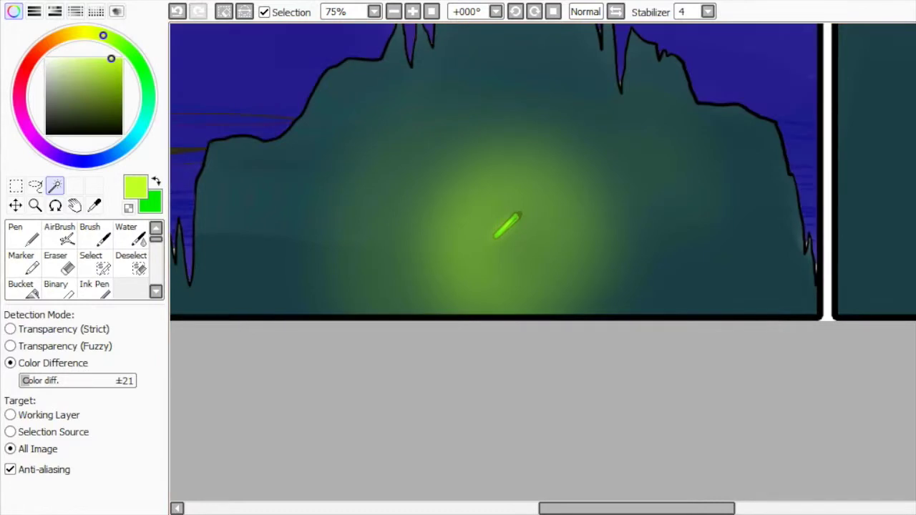
# Step: Airbrush yellow-green rim light at size 120 along the lower edges of both selected rock walls
pyautogui.click(59, 233)
pyautogui.scroll(-1, 552, 48)
pyautogui.moveTo(458, 229); pyautogui.dragTo(336, 387)
pyautogui.press('[')
pyautogui.press('[')
pyautogui.press('[')
pyautogui.press('[')
pyautogui.moveTo(594, 200); pyautogui.dragTo(651, 302)
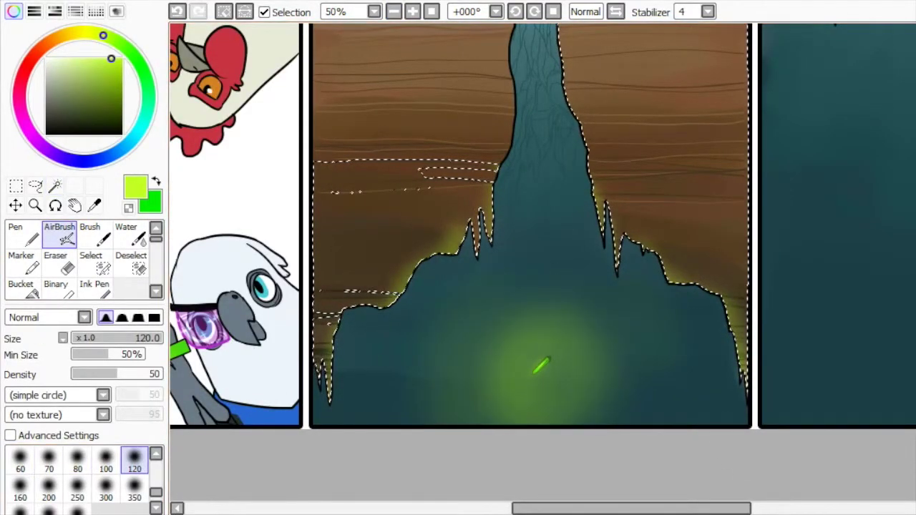
# Step: Clear the selection and save the comic file
pyautogui.hotkey('ctrl', 'd')
pyautogui.press('m')
pyautogui.hotkey('ctrl', 's')
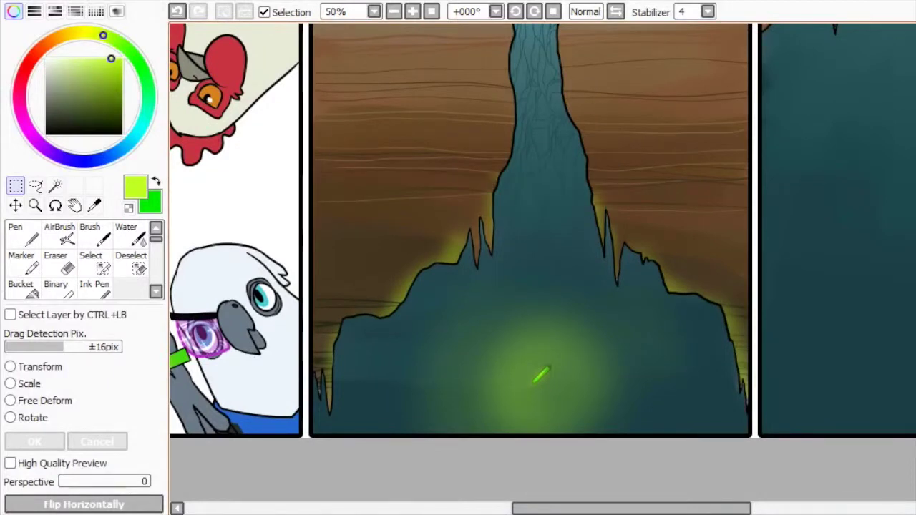
# Step: Name the background layer bg and fill the first panel's empty background with light greyish teal
pyautogui.click(393, 11)
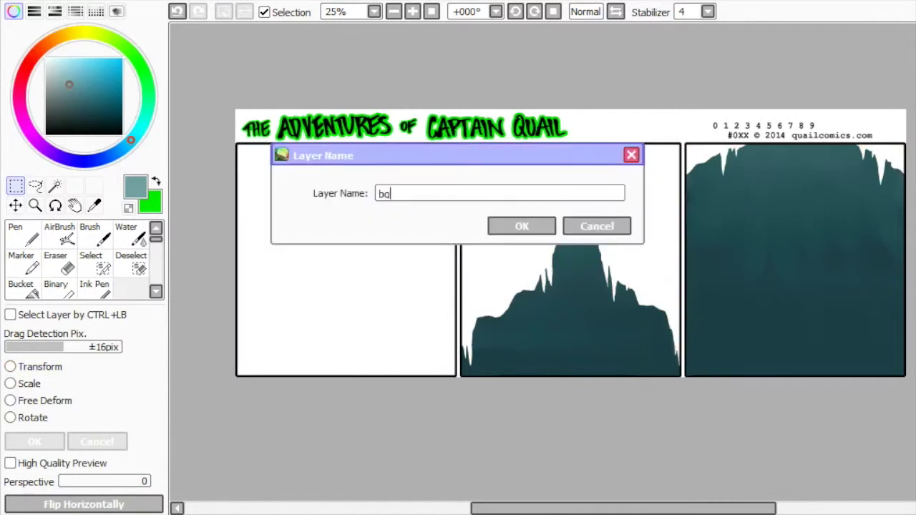
pyautogui.press('Return')
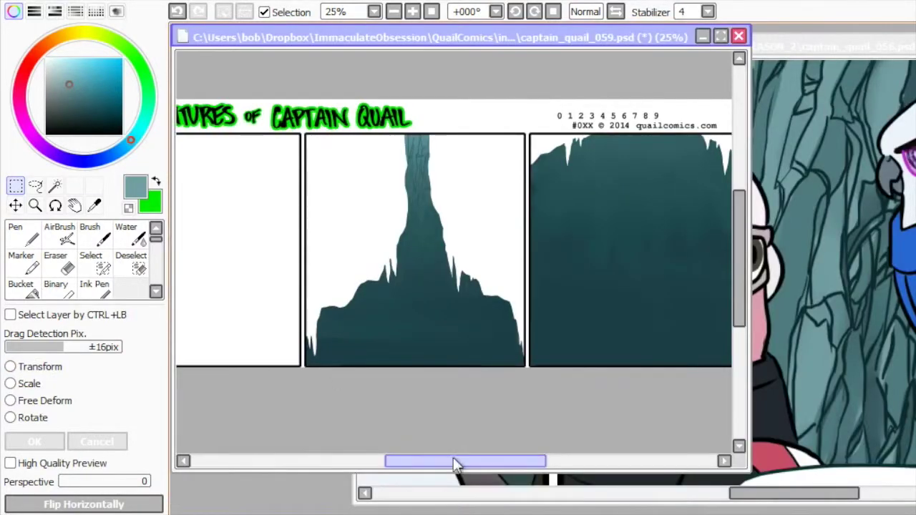
pyautogui.moveTo(454, 466); pyautogui.dragTo(397, 466)
pyautogui.click(307, 286)
pyautogui.hotkey('alt', 's')
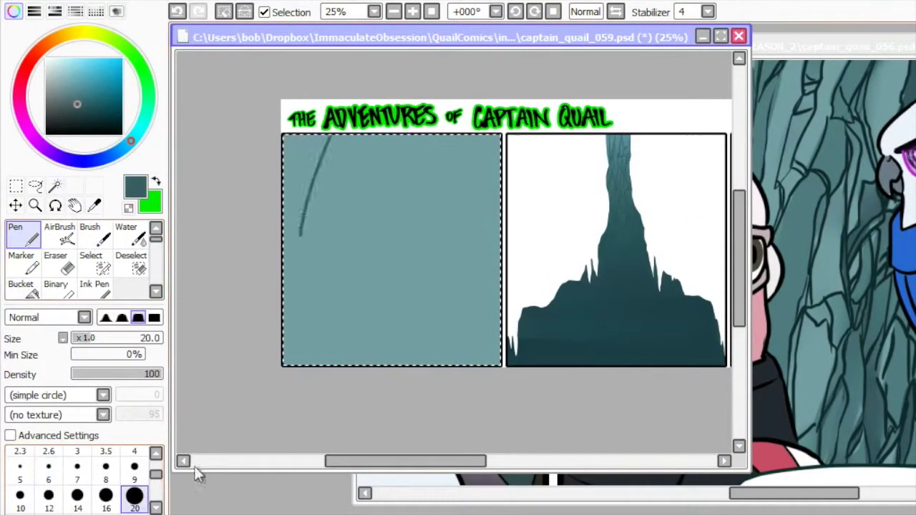
# Step: Paint darker teal strokes across the first panel with the Pen at size 20 and blend them with the Water brush
pyautogui.moveTo(308, 143)
pyautogui.mouseDown()
pyautogui.moveTo(332, 298)
pyautogui.moveTo(462, 150)
pyautogui.moveTo(351, 215)
pyautogui.mouseUp()
pyautogui.moveTo(476, 174)
pyautogui.mouseDown()
pyautogui.moveTo(408, 334)
pyautogui.moveTo(329, 257)
pyautogui.mouseUp()
pyautogui.click(126, 232)
pyautogui.moveTo(317, 174)
pyautogui.mouseDown()
pyautogui.moveTo(336, 264)
pyautogui.moveTo(390, 243)
pyautogui.mouseUp()
pyautogui.moveTo(358, 147)
pyautogui.mouseDown()
pyautogui.moveTo(414, 219)
pyautogui.moveTo(449, 220)
pyautogui.moveTo(492, 132)
pyautogui.moveTo(489, 275)
pyautogui.mouseUp()
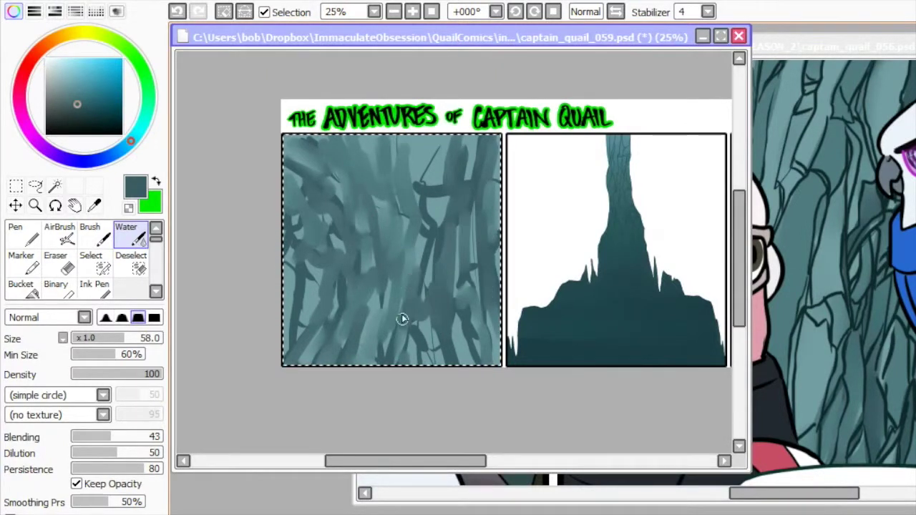
pyautogui.press(']')
pyautogui.hotkey('ctrl', 'z')
pyautogui.hotkey('ctrl', 'y')
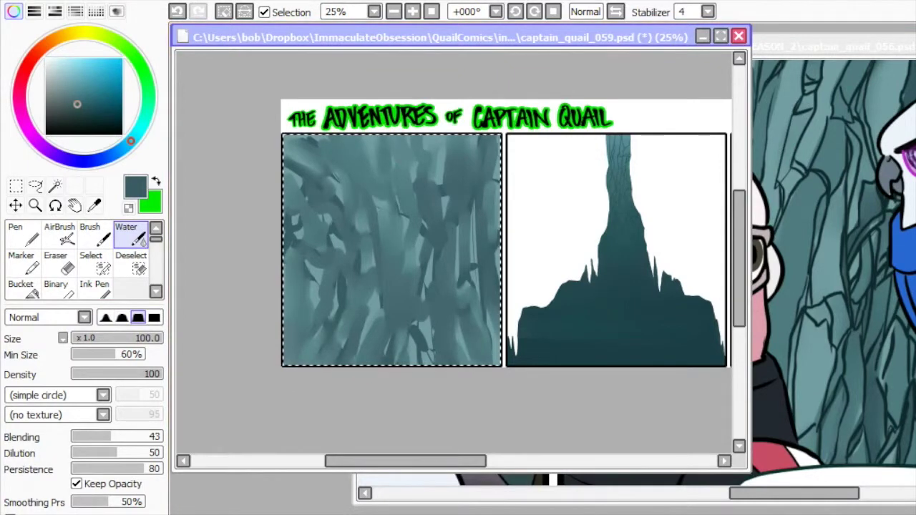
# Step: Cover the right part of the first panel with dark teal using the Pen at size 120, and blend it with the Water brush
pyautogui.press('n')
pyautogui.moveTo(494, 143); pyautogui.dragTo(286, 322)
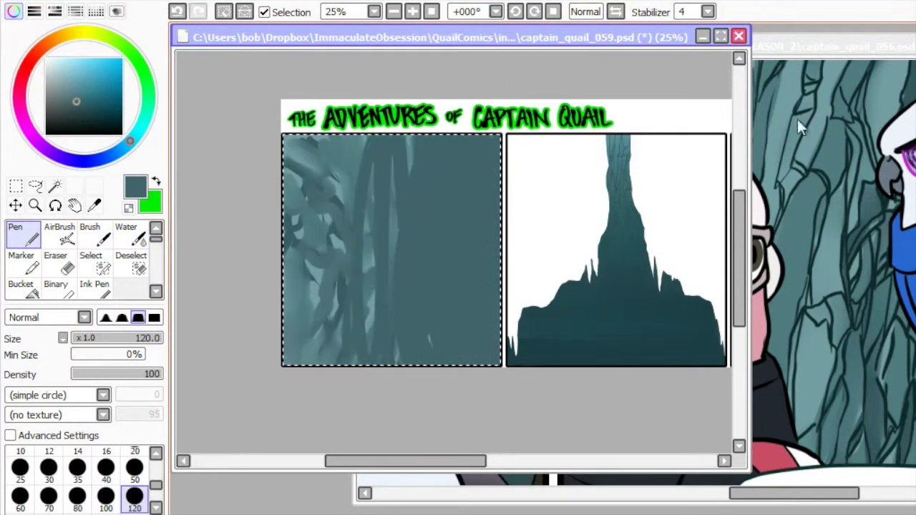
pyautogui.moveTo(499, 166); pyautogui.dragTo(387, 168)
pyautogui.click(126, 233)
pyautogui.moveTo(286, 147)
pyautogui.mouseDown()
pyautogui.moveTo(451, 145)
pyautogui.moveTo(412, 300)
pyautogui.moveTo(372, 154)
pyautogui.moveTo(336, 208)
pyautogui.mouseUp()
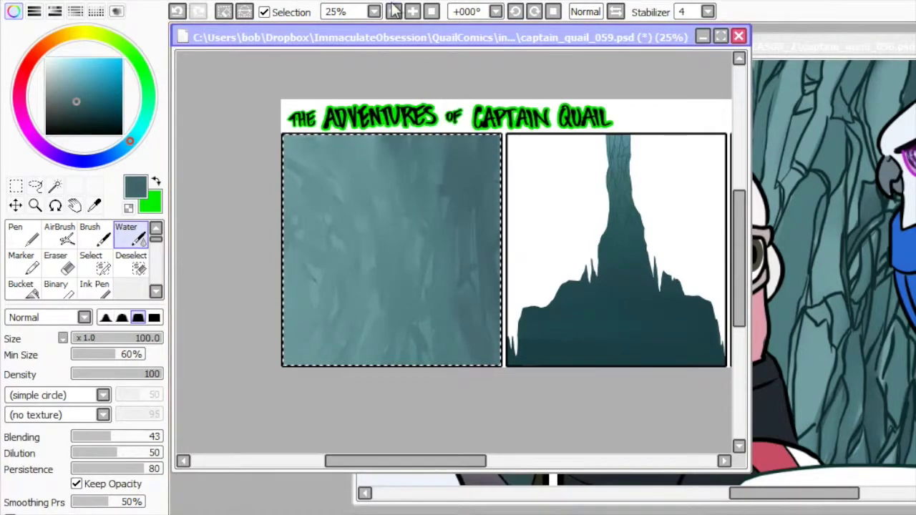
# Step: Outline a chain of angular rock facets near the first panel's upper-left corner in dark teal with the Pen at size 9
pyautogui.doubleClick(351, 37)
pyautogui.hotkey('ctrl', '+')
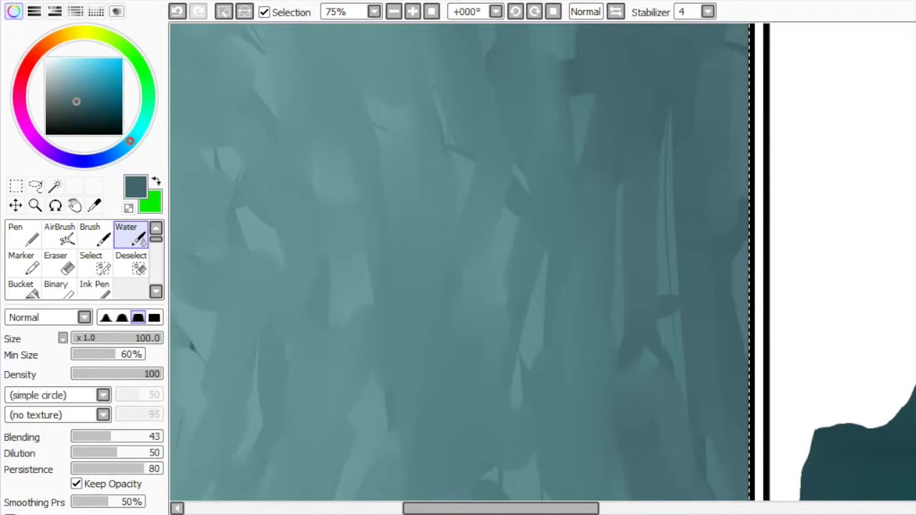
pyautogui.click(15, 232)
pyautogui.moveTo(879, 440); pyautogui.dragTo(458, 286)
pyautogui.moveTo(439, 509); pyautogui.dragTo(392, 510)
pyautogui.moveTo(317, 139); pyautogui.dragTo(368, 208)
pyautogui.hotkey('ctrl', 'z')
pyautogui.moveTo(307, 113)
pyautogui.mouseDown()
pyautogui.moveTo(422, 170)
pyautogui.moveTo(487, 267)
pyautogui.mouseUp()
pyautogui.hotkey('ctrl', 'z')
pyautogui.moveTo(478, 236); pyautogui.dragTo(412, 164)
pyautogui.moveTo(444, 68)
pyautogui.mouseDown()
pyautogui.moveTo(383, 53)
pyautogui.moveTo(456, 96)
pyautogui.moveTo(477, 194)
pyautogui.mouseUp()
pyautogui.moveTo(476, 158)
pyautogui.mouseDown()
pyautogui.moveTo(489, 197)
pyautogui.moveTo(518, 205)
pyautogui.mouseUp()
pyautogui.moveTo(405, 79)
pyautogui.mouseDown()
pyautogui.moveTo(443, 132)
pyautogui.moveTo(454, 110)
pyautogui.moveTo(444, 143)
pyautogui.moveTo(480, 137)
pyautogui.mouseUp()
pyautogui.moveTo(443, 50); pyautogui.dragTo(464, 75)
# Step: Extend the rock chain downward with blocky facets and vertical cracks at its lower end
pyautogui.moveTo(528, 285); pyautogui.dragTo(556, 303)
pyautogui.moveTo(562, 336)
pyautogui.mouseDown()
pyautogui.moveTo(529, 289)
pyautogui.moveTo(571, 344)
pyautogui.mouseUp()
pyautogui.moveTo(519, 204)
pyautogui.mouseDown()
pyautogui.moveTo(546, 252)
pyautogui.moveTo(501, 306)
pyautogui.mouseUp()
pyautogui.moveTo(522, 249); pyautogui.dragTo(527, 286)
pyautogui.moveTo(514, 328)
pyautogui.mouseDown()
pyautogui.moveTo(482, 241)
pyautogui.moveTo(493, 254)
pyautogui.mouseUp()
pyautogui.moveTo(580, 264); pyautogui.dragTo(590, 329)
pyautogui.moveTo(561, 238); pyautogui.dragTo(548, 246)
pyautogui.moveTo(531, 211); pyautogui.dragTo(552, 250)
pyautogui.moveTo(565, 289); pyautogui.dragTo(585, 354)
# Step: Draw long slanted rock ridges from the first panel's left edge toward the rock chain
pyautogui.moveTo(356, 84); pyautogui.dragTo(392, 149)
pyautogui.moveTo(310, 115)
pyautogui.mouseDown()
pyautogui.moveTo(374, 218)
pyautogui.moveTo(373, 241)
pyautogui.mouseUp()
pyautogui.moveTo(309, 137)
pyautogui.mouseDown()
pyautogui.moveTo(368, 203)
pyautogui.moveTo(385, 262)
pyautogui.mouseUp()
pyautogui.moveTo(386, 199); pyautogui.dragTo(421, 226)
pyautogui.moveTo(438, 195); pyautogui.dragTo(445, 246)
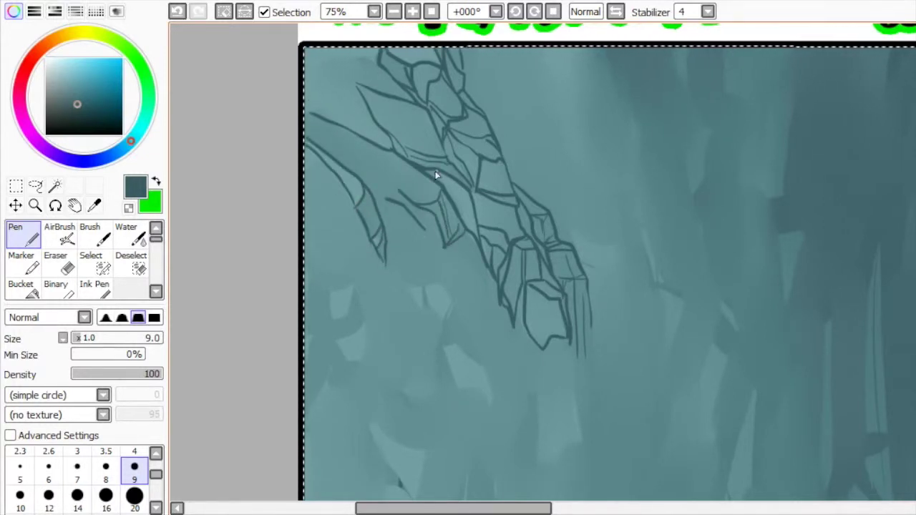
# Step: Draw a pointed, faceted rock spike hanging below the slanted ridges
pyautogui.moveTo(385, 262); pyautogui.dragTo(439, 347)
pyautogui.moveTo(413, 288)
pyautogui.mouseDown()
pyautogui.moveTo(447, 310)
pyautogui.moveTo(483, 366)
pyautogui.mouseUp()
pyautogui.moveTo(469, 282); pyautogui.dragTo(496, 369)
pyautogui.moveTo(483, 366)
pyautogui.mouseDown()
pyautogui.moveTo(491, 408)
pyautogui.moveTo(442, 359)
pyautogui.mouseUp()
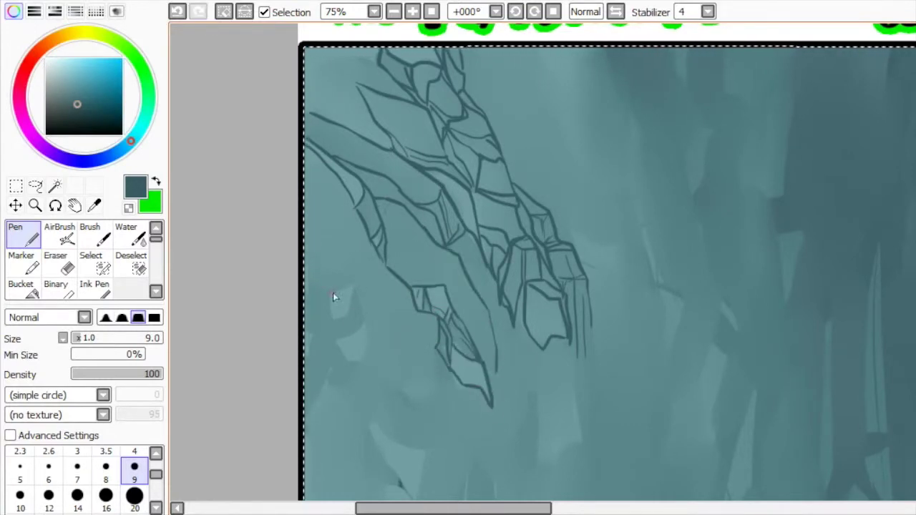
# Step: Outline a small faceted rock at the first panel's left edge and add crack lines in the upper-left corner
pyautogui.moveTo(333, 293); pyautogui.dragTo(362, 352)
pyautogui.moveTo(308, 315)
pyautogui.mouseDown()
pyautogui.moveTo(332, 356)
pyautogui.moveTo(310, 386)
pyautogui.mouseUp()
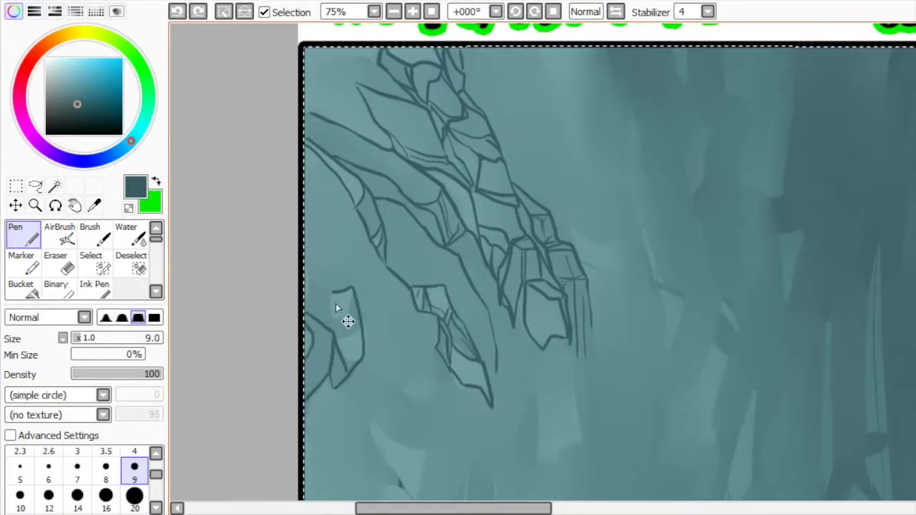
pyautogui.moveTo(333, 294)
pyautogui.mouseDown()
pyautogui.moveTo(325, 316)
pyautogui.moveTo(326, 293)
pyautogui.moveTo(340, 319)
pyautogui.moveTo(352, 290)
pyautogui.moveTo(347, 338)
pyautogui.moveTo(332, 376)
pyautogui.mouseUp()
pyautogui.moveTo(337, 342); pyautogui.dragTo(353, 386)
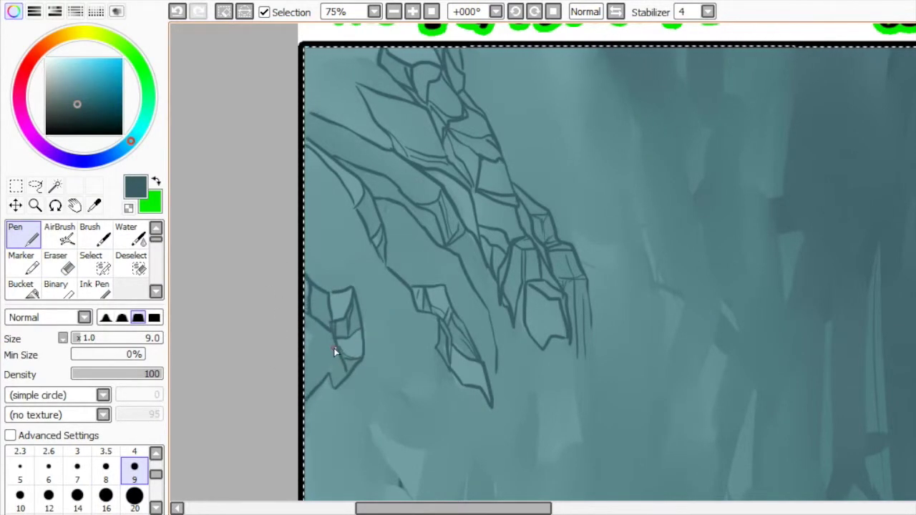
pyautogui.moveTo(339, 282); pyautogui.dragTo(309, 256)
pyautogui.moveTo(309, 66)
pyautogui.mouseDown()
pyautogui.moveTo(332, 64)
pyautogui.moveTo(358, 87)
pyautogui.moveTo(321, 112)
pyautogui.mouseUp()
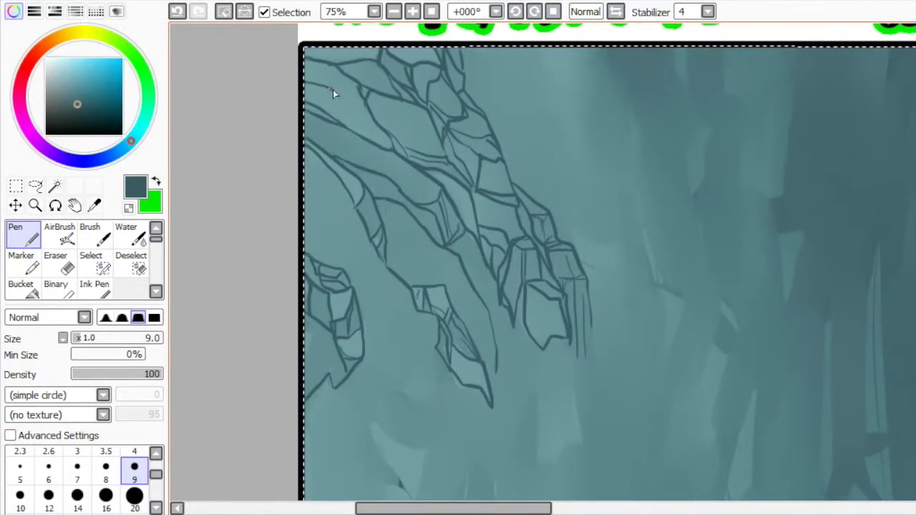
# Step: Draw blocky rock facets filling the gap between the first panel's left-edge rock and the faceted hanging spike
pyautogui.scroll(-3, 346, 130)
pyautogui.moveTo(369, 249)
pyautogui.mouseDown()
pyautogui.moveTo(434, 221)
pyautogui.moveTo(405, 257)
pyautogui.moveTo(432, 208)
pyautogui.mouseUp()
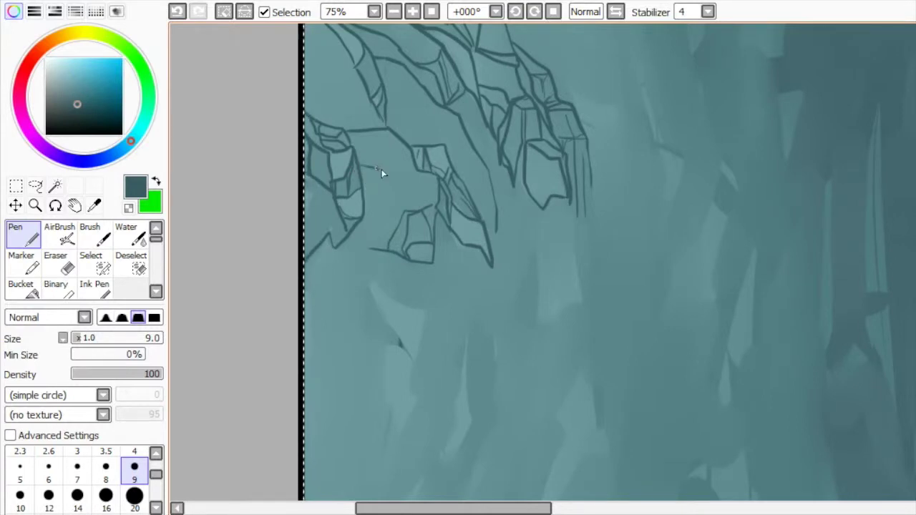
pyautogui.moveTo(413, 188); pyautogui.dragTo(365, 205)
pyautogui.moveTo(440, 185)
pyautogui.mouseDown()
pyautogui.moveTo(446, 310)
pyautogui.moveTo(368, 285)
pyautogui.moveTo(414, 366)
pyautogui.mouseUp()
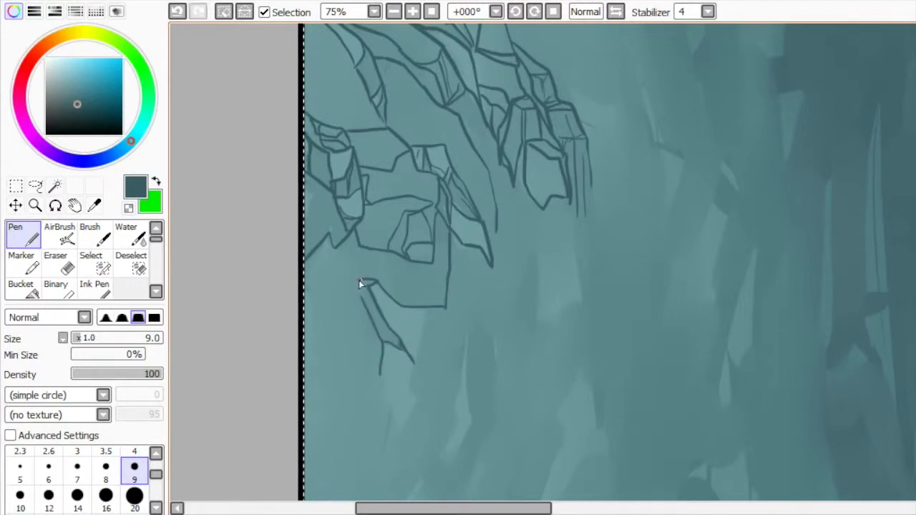
pyautogui.moveTo(370, 293)
pyautogui.mouseDown()
pyautogui.moveTo(421, 280)
pyautogui.moveTo(401, 304)
pyautogui.mouseUp()
# Step: Draw narrow hanging shards below the blocky facets and long cracks running down toward the first panel's lower edge
pyautogui.scroll(-4, 458, 286)
pyautogui.moveTo(440, 341)
pyautogui.mouseDown()
pyautogui.moveTo(469, 297)
pyautogui.moveTo(470, 217)
pyautogui.moveTo(473, 349)
pyautogui.mouseUp()
pyautogui.moveTo(418, 270); pyautogui.dragTo(392, 321)
pyautogui.moveTo(360, 172); pyautogui.dragTo(317, 358)
pyautogui.moveTo(410, 474); pyautogui.dragTo(437, 390)
pyautogui.moveTo(491, 145); pyautogui.dragTo(497, 215)
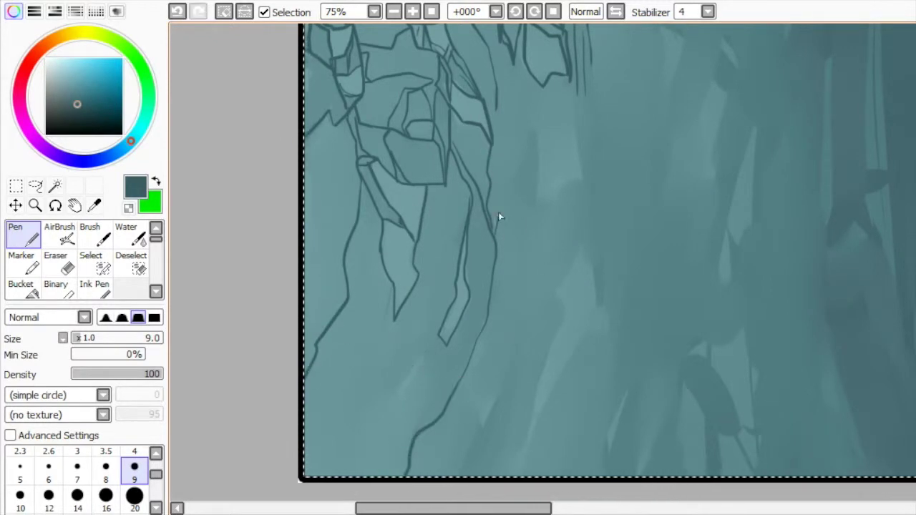
# Step: Handwrite "ROCKS MAN. = SCRIBBLE" across the empty area of the first panel with a size 20 pen
pyautogui.click(394, 11)
pyautogui.click(393, 12)
pyautogui.click(135, 495)
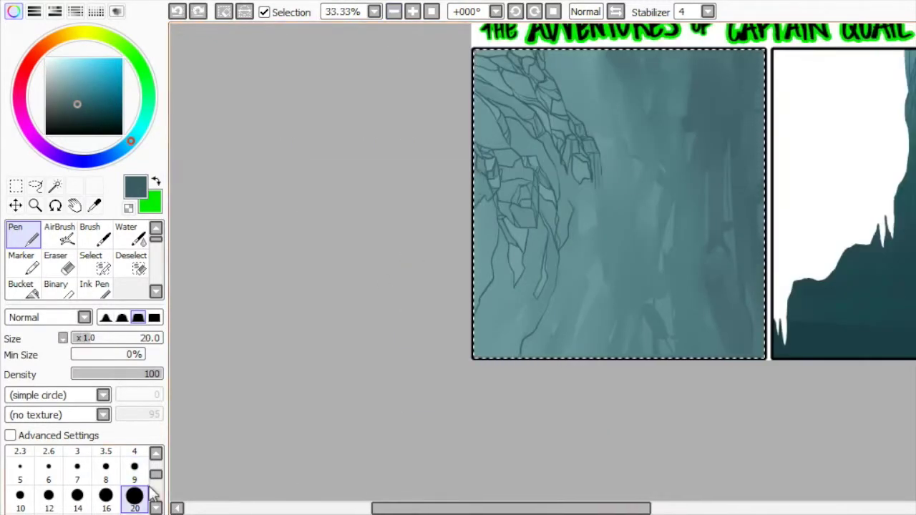
pyautogui.moveTo(608, 86); pyautogui.dragTo(656, 188)
pyautogui.moveTo(673, 154); pyautogui.dragTo(658, 227)
pyautogui.moveTo(594, 247); pyautogui.dragTo(752, 272)
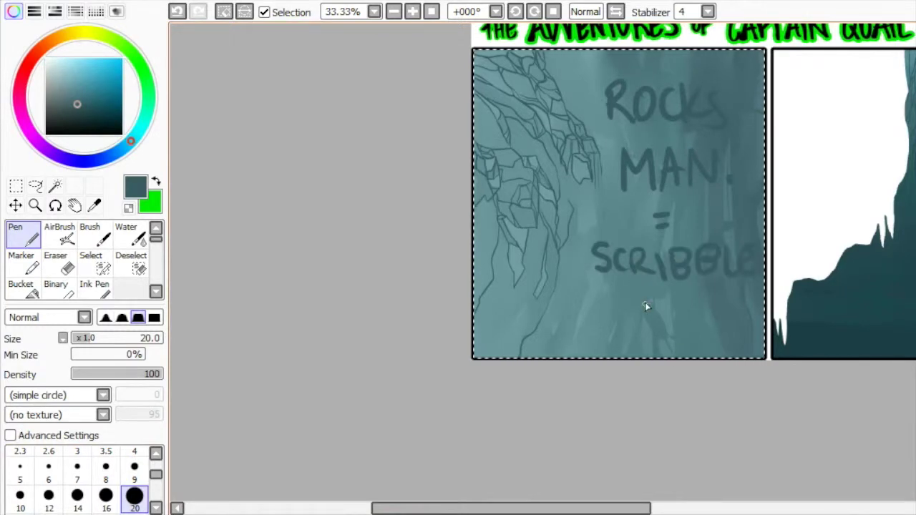
# Step: Undo all the handwritten lettering in the first panel
pyautogui.hotkey('ctrl', 'z')
pyautogui.hotkey('ctrl', 'z')
pyautogui.hotkey('ctrl', 'z')
pyautogui.hotkey('ctrl', 'z')
pyautogui.hotkey('ctrl', 'z')
pyautogui.hotkey('ctrl', 'z')
pyautogui.hotkey('ctrl', 'z')
pyautogui.hotkey('ctrl', 'z')
pyautogui.hotkey('ctrl', 'z')
pyautogui.hotkey('ctrl', 'z')
pyautogui.hotkey('ctrl', 'z')
pyautogui.hotkey('ctrl', 'z')
# Step: With a size 9 pen, draw a pointed, faceted rock spike rising from the first panel's lower edge
pyautogui.click(135, 467)
pyautogui.click(412, 11)
pyautogui.click(413, 12)
pyautogui.moveTo(540, 305)
pyautogui.mouseDown()
pyautogui.moveTo(605, 209)
pyautogui.moveTo(610, 365)
pyautogui.mouseUp()
pyautogui.moveTo(565, 262); pyautogui.dragTo(574, 364)
pyautogui.moveTo(585, 331); pyautogui.dragTo(571, 365)
pyautogui.moveTo(525, 330)
pyautogui.mouseDown()
pyautogui.moveTo(546, 198)
pyautogui.moveTo(491, 315)
pyautogui.moveTo(522, 245)
pyautogui.mouseUp()
pyautogui.moveTo(494, 361); pyautogui.dragTo(549, 241)
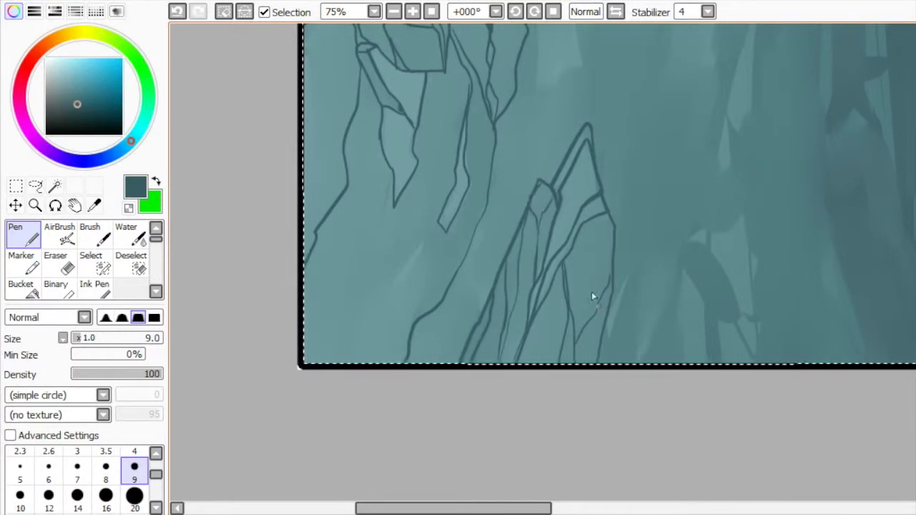
# Step: Draw branching rock ridges and cracks between the rising spike and the first panel's lower-left corner
pyautogui.moveTo(488, 236); pyautogui.dragTo(480, 302)
pyautogui.moveTo(451, 334); pyautogui.dragTo(408, 364)
pyautogui.scroll(1, 436, 274)
pyautogui.moveTo(435, 278); pyautogui.dragTo(358, 355)
pyautogui.moveTo(458, 244); pyautogui.dragTo(330, 404)
pyautogui.moveTo(412, 326); pyautogui.dragTo(387, 368)
pyautogui.moveTo(430, 288)
pyautogui.mouseDown()
pyautogui.moveTo(382, 356)
pyautogui.moveTo(372, 392)
pyautogui.mouseUp()
pyautogui.press('e')
pyautogui.scroll(-1, 143, 473)
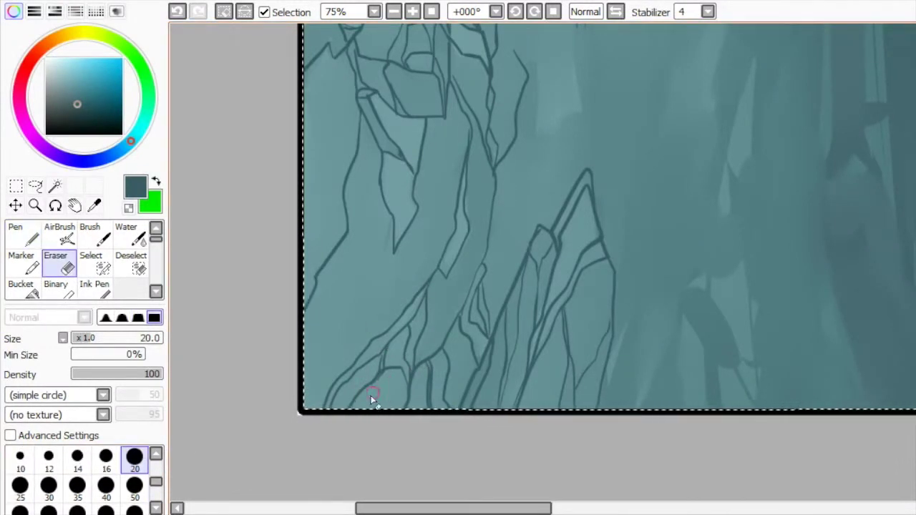
# Step: Draw an elongated hanging block with thin vertical cracks running down behind the rising spike
pyautogui.press('n')
pyautogui.moveTo(536, 60); pyautogui.dragTo(553, 136)
pyautogui.moveTo(575, 60)
pyautogui.mouseDown()
pyautogui.moveTo(545, 204)
pyautogui.moveTo(509, 285)
pyautogui.mouseUp()
pyautogui.moveTo(532, 140); pyautogui.dragTo(511, 270)
pyautogui.moveTo(526, 144); pyautogui.dragTo(501, 270)
# Step: Outline a cluster of low jagged rocks along the first panel's lower edge, just right of the rising spike
pyautogui.moveTo(623, 315); pyautogui.dragTo(615, 387)
pyautogui.moveTo(639, 310); pyautogui.dragTo(647, 392)
pyautogui.moveTo(680, 309)
pyautogui.mouseDown()
pyautogui.moveTo(654, 384)
pyautogui.moveTo(716, 368)
pyautogui.mouseUp()
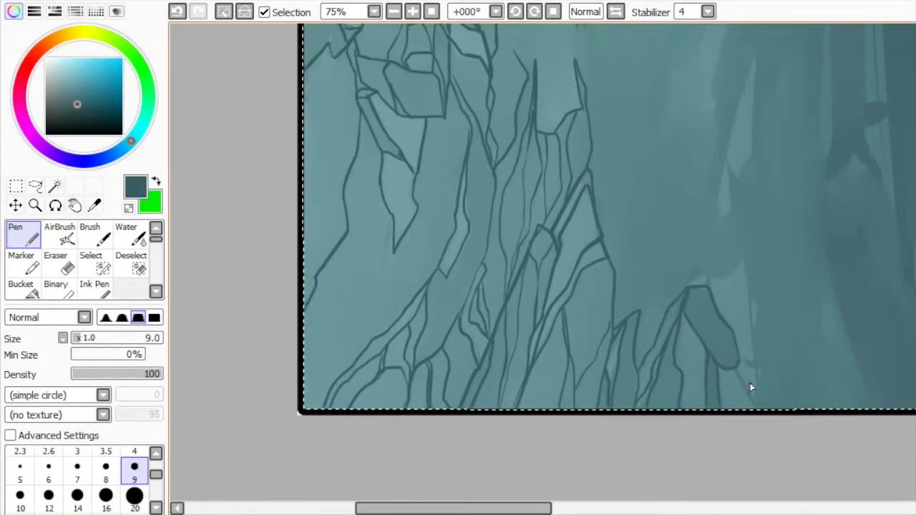
pyautogui.moveTo(756, 393); pyautogui.dragTo(695, 285)
pyautogui.moveTo(750, 337); pyautogui.dragTo(732, 304)
# Step: Draw long pointed rocks with inner cracks hanging from the first panel's upper edge beside the rock chain
pyautogui.scroll(5, 733, 304)
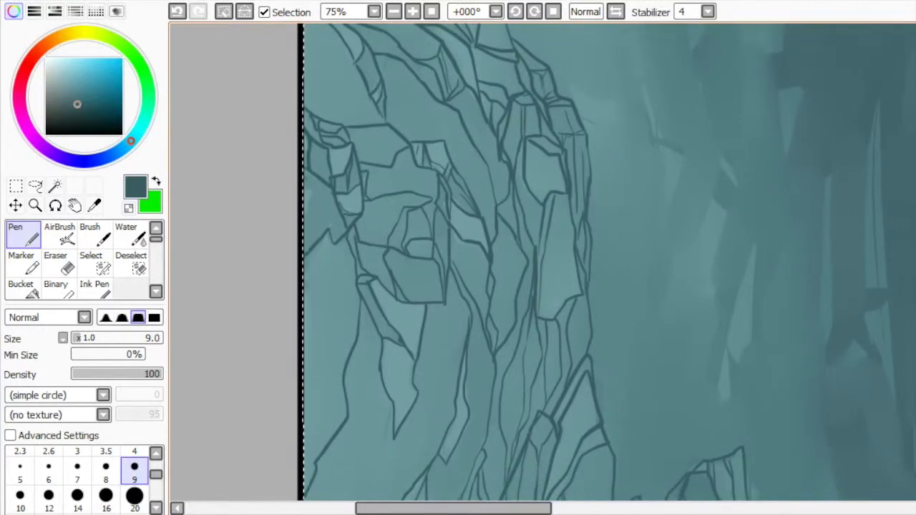
pyautogui.scroll(4, 570, 230)
pyautogui.moveTo(586, 208); pyautogui.dragTo(579, 122)
pyautogui.moveTo(544, 57); pyautogui.dragTo(583, 114)
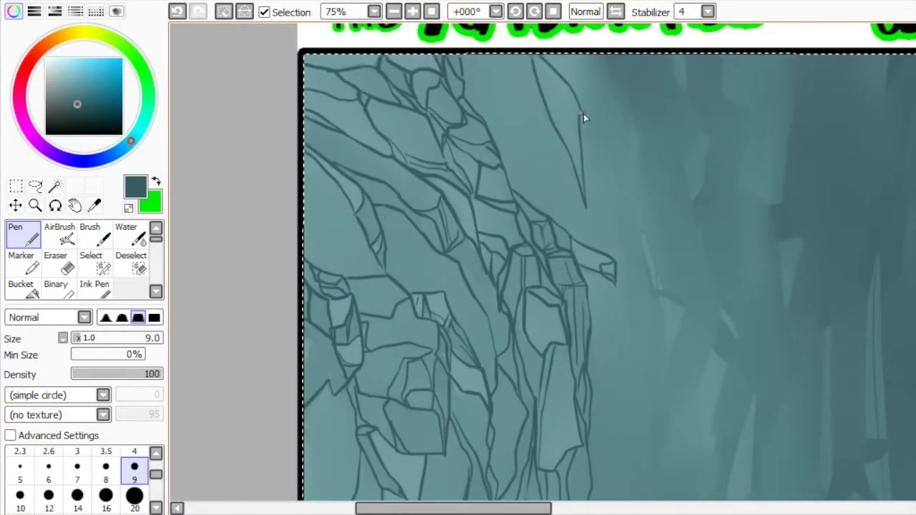
pyautogui.moveTo(588, 72)
pyautogui.mouseDown()
pyautogui.moveTo(629, 211)
pyautogui.moveTo(632, 140)
pyautogui.mouseUp()
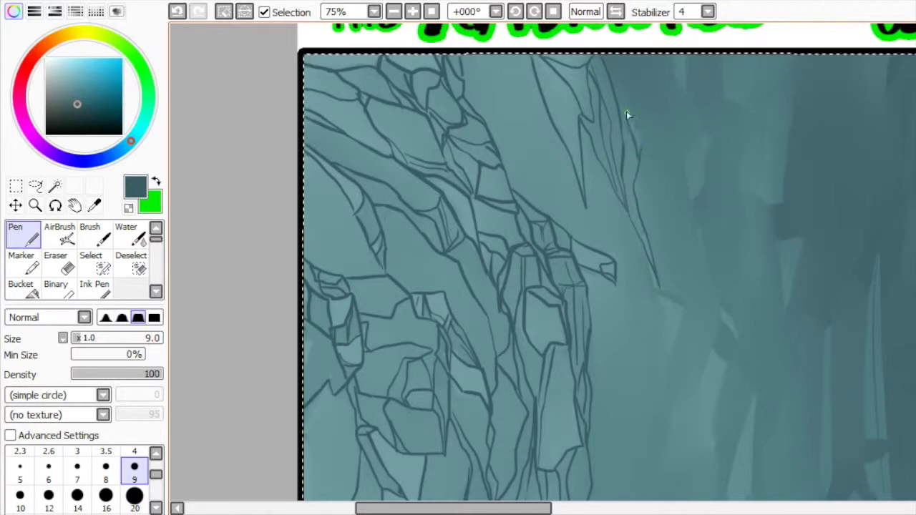
pyautogui.moveTo(634, 68)
pyautogui.mouseDown()
pyautogui.moveTo(623, 78)
pyautogui.moveTo(632, 102)
pyautogui.mouseUp()
pyautogui.moveTo(637, 186)
pyautogui.mouseDown()
pyautogui.moveTo(653, 287)
pyautogui.moveTo(663, 299)
pyautogui.moveTo(655, 415)
pyautogui.mouseUp()
# Step: Connect the rock chain to the hanging rocks with ridge lines and extend the cracks down toward the rising spike
pyautogui.moveTo(469, 93); pyautogui.dragTo(527, 148)
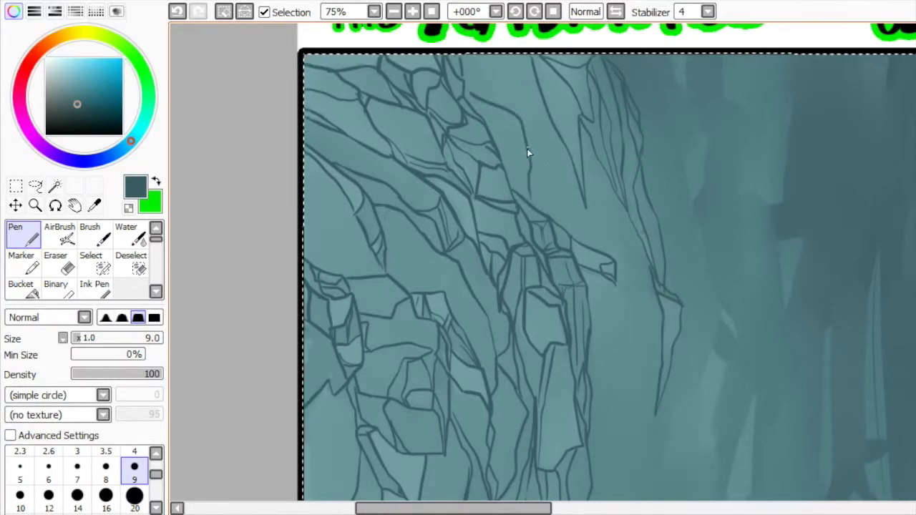
pyautogui.moveTo(497, 65); pyautogui.dragTo(486, 98)
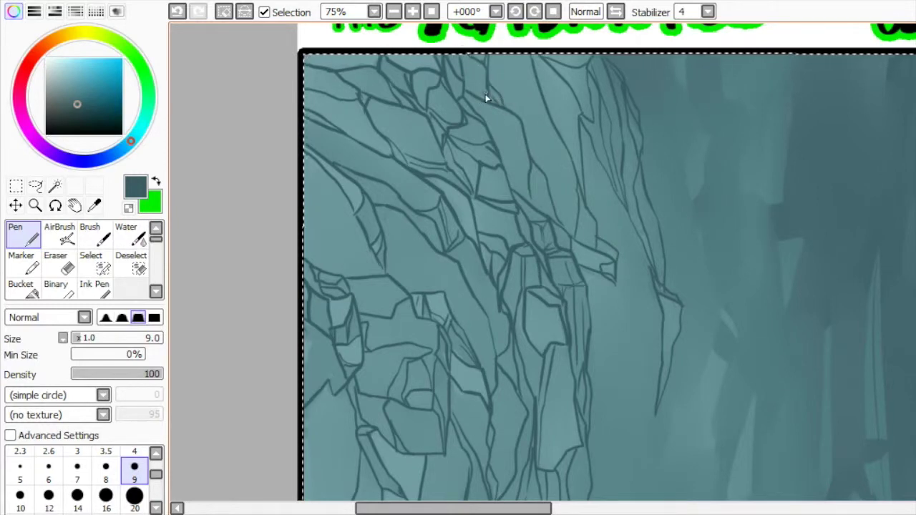
pyautogui.scroll(-3, 610, 136)
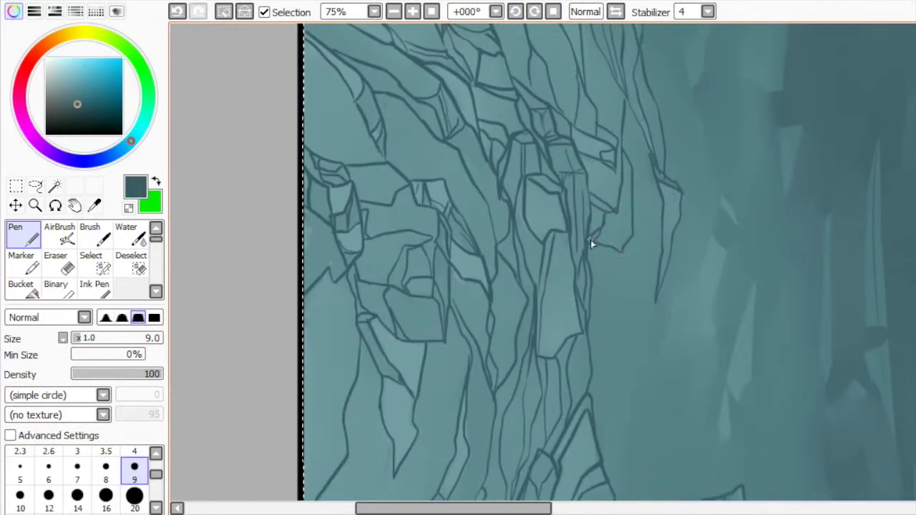
pyautogui.moveTo(615, 490); pyautogui.dragTo(654, 270)
pyautogui.moveTo(651, 378); pyautogui.dragTo(666, 302)
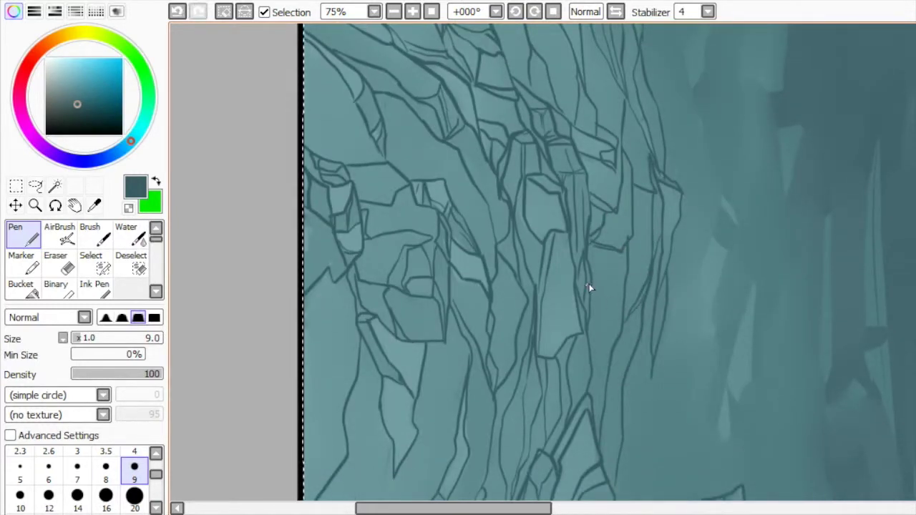
# Step: Draw a tall, narrow column of cracked rock shards rising above the low jagged rocks at mid-panel
pyautogui.scroll(-5, 602, 294)
pyautogui.moveTo(640, 419); pyautogui.dragTo(690, 357)
pyautogui.moveTo(753, 138)
pyautogui.mouseDown()
pyautogui.moveTo(714, 285)
pyautogui.moveTo(732, 252)
pyautogui.mouseUp()
pyautogui.moveTo(753, 140)
pyautogui.mouseDown()
pyautogui.moveTo(735, 248)
pyautogui.moveTo(773, 478)
pyautogui.mouseUp()
pyautogui.moveTo(721, 43); pyautogui.dragTo(729, 62)
pyautogui.moveTo(725, 102)
pyautogui.mouseDown()
pyautogui.moveTo(746, 133)
pyautogui.moveTo(715, 264)
pyautogui.mouseUp()
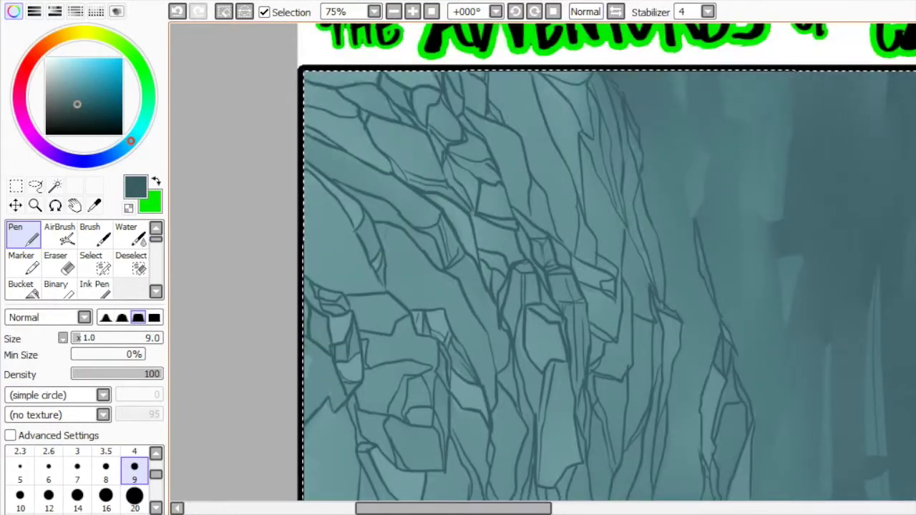
# Step: Continue the cracked column up to the first panel's upper edge with angular facets joining the hanging rocks
pyautogui.moveTo(708, 215); pyautogui.dragTo(702, 148)
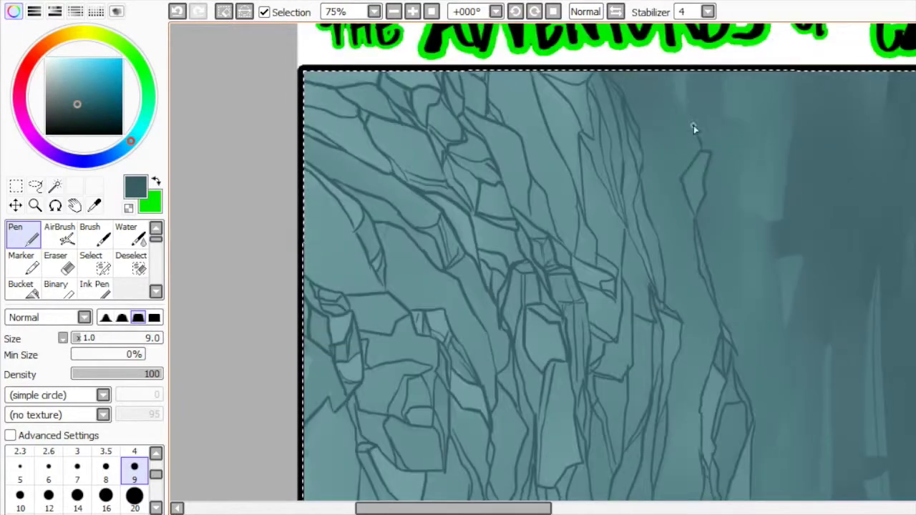
pyautogui.moveTo(692, 110); pyautogui.dragTo(640, 107)
pyautogui.moveTo(683, 153); pyautogui.dragTo(661, 303)
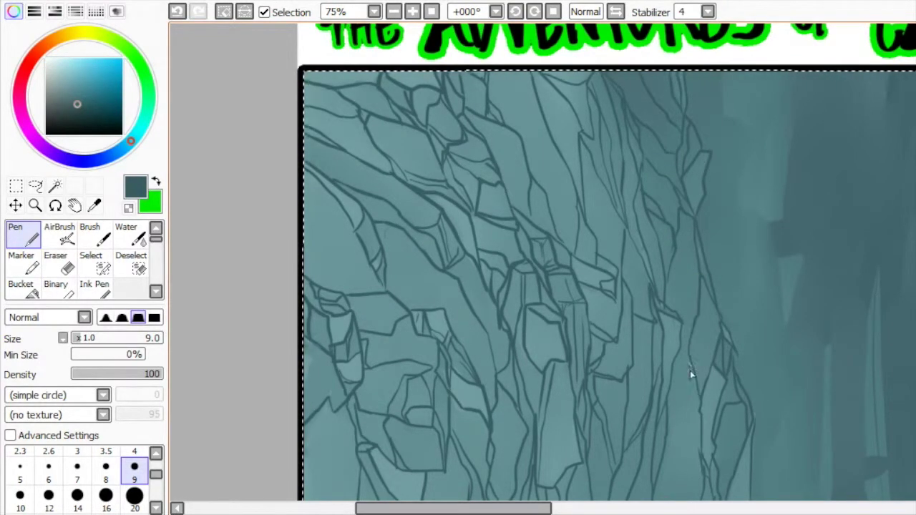
# Step: Fill the empty space between the rising spike and the cracked column with vertical crack lines
pyautogui.moveTo(700, 396); pyautogui.dragTo(666, 208)
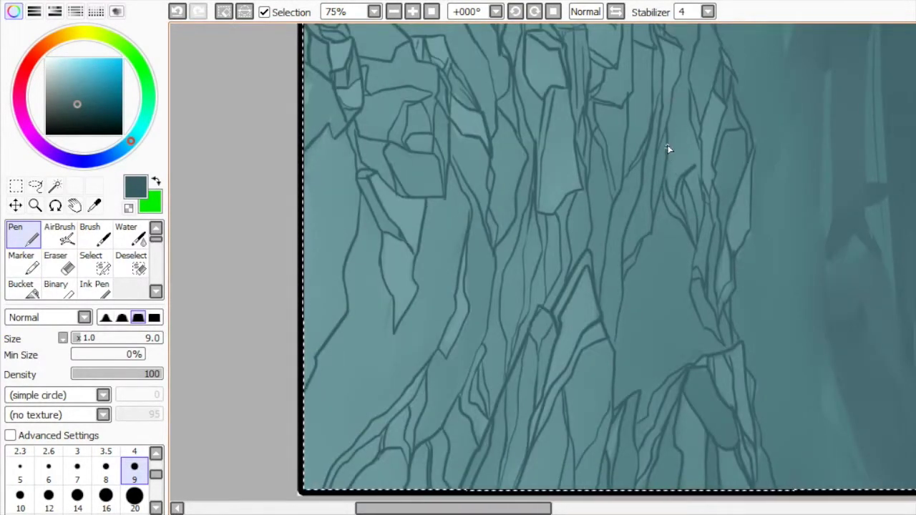
pyautogui.moveTo(675, 341); pyautogui.dragTo(666, 308)
pyautogui.moveTo(700, 336); pyautogui.dragTo(689, 321)
pyautogui.moveTo(634, 344); pyautogui.dragTo(639, 288)
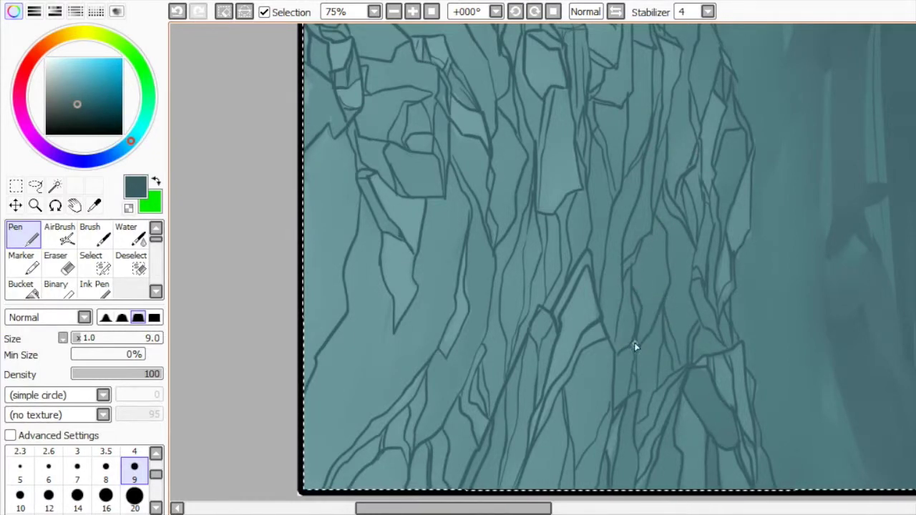
pyautogui.moveTo(634, 347); pyautogui.dragTo(634, 430)
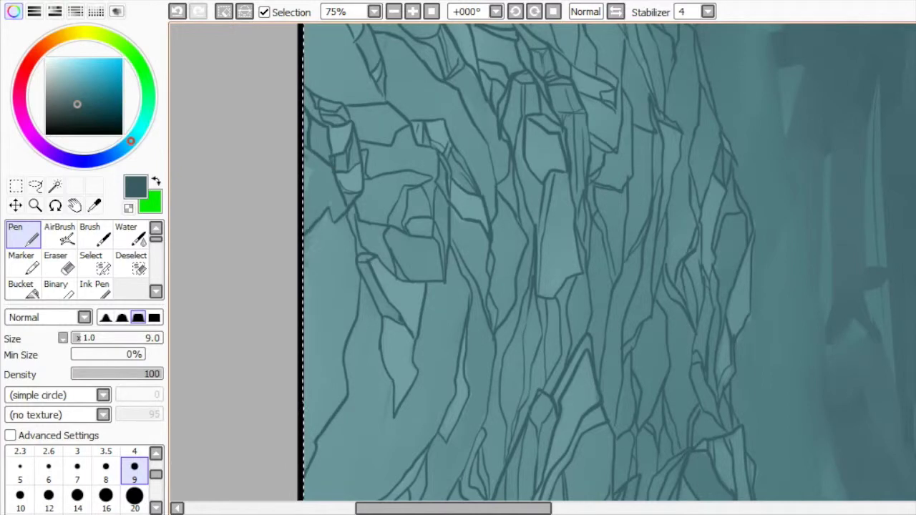
# Step: Draw clusters of pointed hanging rock facets along the upper-right part of the first panel
pyautogui.moveTo(738, 162)
pyautogui.mouseDown()
pyautogui.moveTo(544, 115)
pyautogui.moveTo(558, 176)
pyautogui.moveTo(531, 89)
pyautogui.mouseUp()
pyautogui.moveTo(544, 248); pyautogui.dragTo(568, 102)
pyautogui.moveTo(534, 226)
pyautogui.mouseDown()
pyautogui.moveTo(518, 329)
pyautogui.moveTo(567, 273)
pyautogui.moveTo(589, 362)
pyautogui.moveTo(601, 329)
pyautogui.moveTo(584, 259)
pyautogui.mouseUp()
pyautogui.moveTo(705, 150); pyautogui.dragTo(723, 243)
pyautogui.moveTo(701, 107)
pyautogui.mouseDown()
pyautogui.moveTo(706, 224)
pyautogui.moveTo(654, 133)
pyautogui.moveTo(687, 84)
pyautogui.mouseUp()
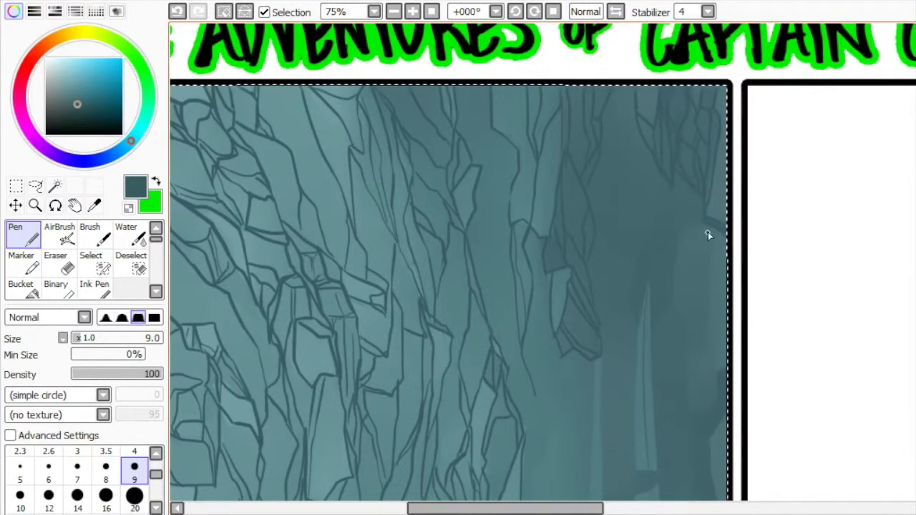
# Step: Extend the dark rock facets down the first panel's right edge and outline blocks beneath the hanging clusters
pyautogui.moveTo(698, 225)
pyautogui.mouseDown()
pyautogui.moveTo(673, 313)
pyautogui.moveTo(720, 369)
pyautogui.moveTo(690, 376)
pyautogui.moveTo(709, 387)
pyautogui.mouseUp()
pyautogui.scroll(-1, 612, 148)
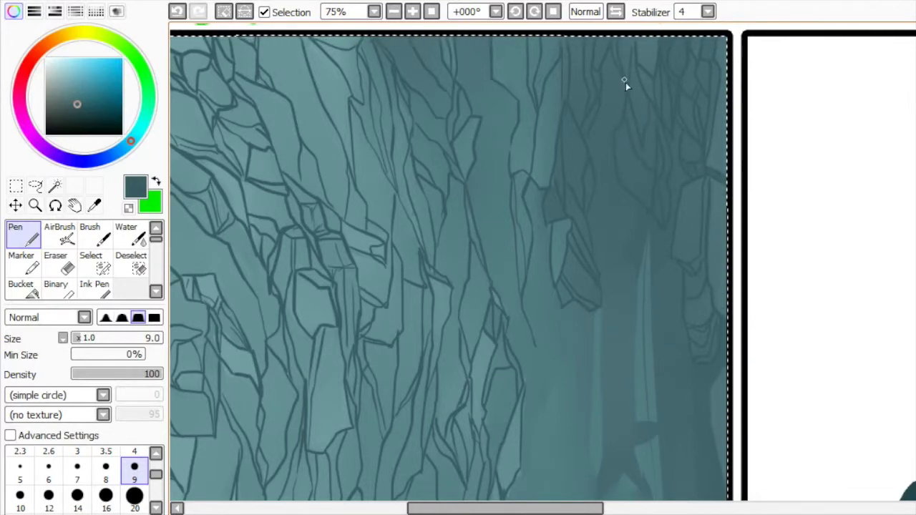
pyautogui.scroll(-2, 608, 129)
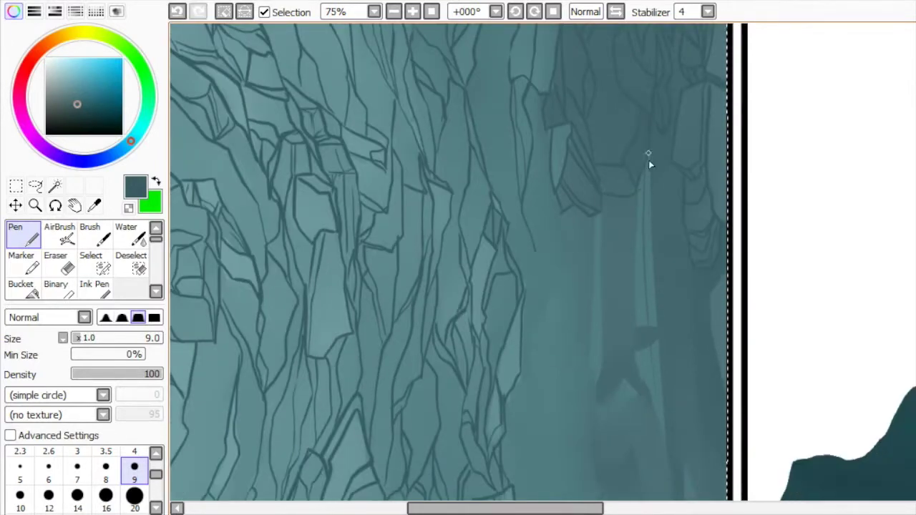
pyautogui.scroll(-1, 565, 143)
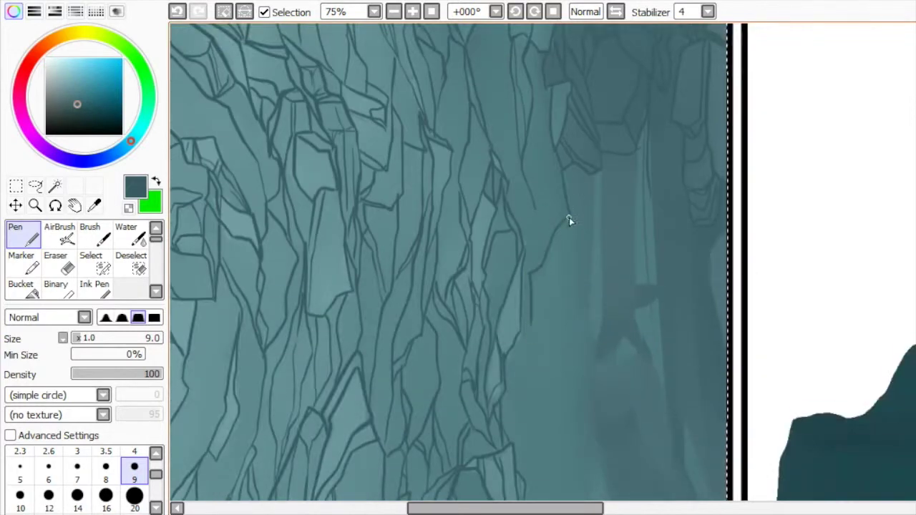
# Step: Draw a pointed, faceted rock with long branching cracks in the first panel's dark lower-right area
pyautogui.scroll(-3, 506, 368)
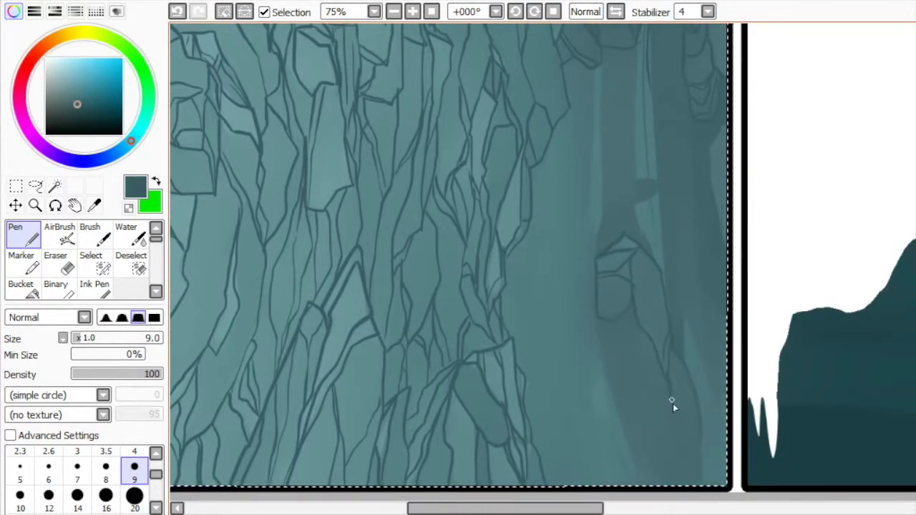
pyautogui.moveTo(600, 332)
pyautogui.mouseDown()
pyautogui.moveTo(666, 413)
pyautogui.moveTo(670, 454)
pyautogui.mouseUp()
pyautogui.moveTo(628, 401); pyautogui.dragTo(646, 472)
pyautogui.moveTo(686, 318); pyautogui.dragTo(715, 446)
pyautogui.moveTo(681, 279); pyautogui.dragTo(716, 448)
pyautogui.moveTo(595, 344); pyautogui.dragTo(624, 471)
# Step: Fill the remaining gaps between the cracked column and the dark right-hand rocks with long vertical cracks
pyautogui.scroll(3, 620, 466)
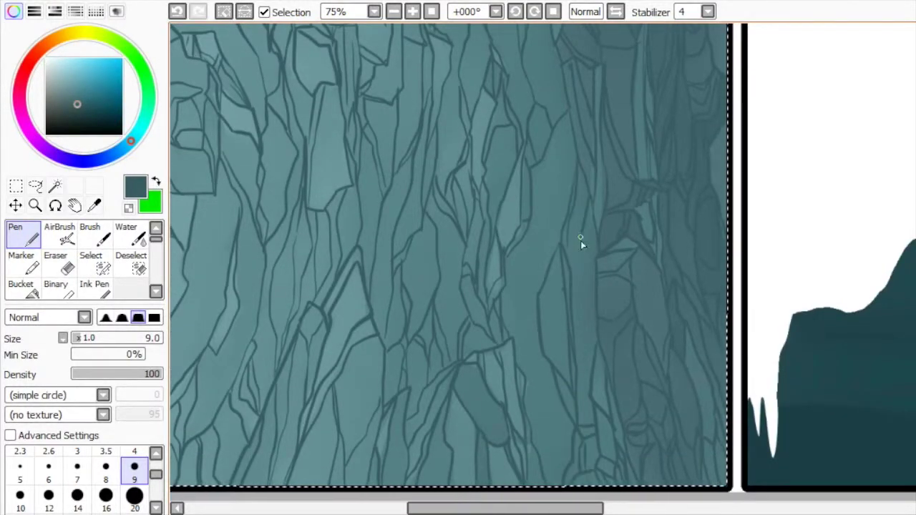
pyautogui.moveTo(577, 196); pyautogui.dragTo(593, 301)
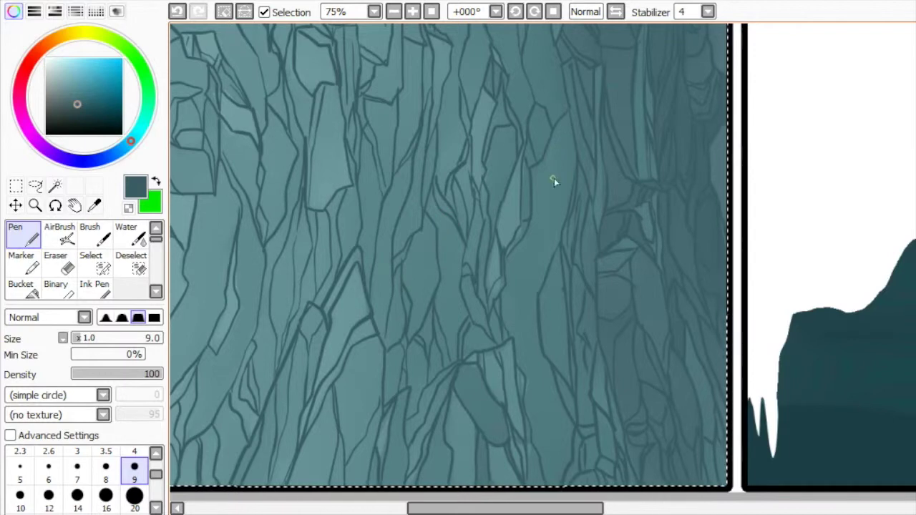
pyautogui.moveTo(532, 231)
pyautogui.mouseDown()
pyautogui.moveTo(533, 310)
pyautogui.moveTo(557, 399)
pyautogui.mouseUp()
pyautogui.scroll(3, 512, 194)
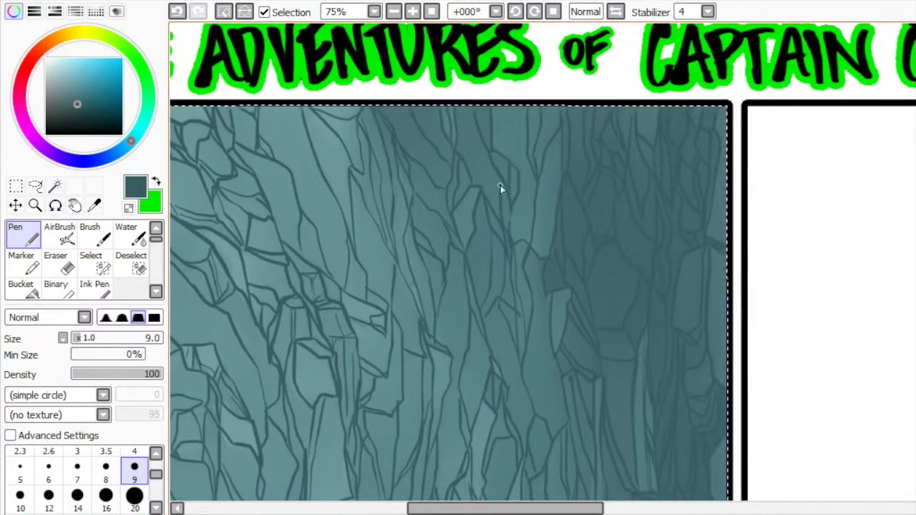
# Step: Clear the selection and fill the first panel's empty lower-left corner with rock crack lines
pyautogui.press('pagedown')
pyautogui.press('pagedown')
pyautogui.press('pagedown')
pyautogui.press('m')
pyautogui.scroll(-5, 333, 84)
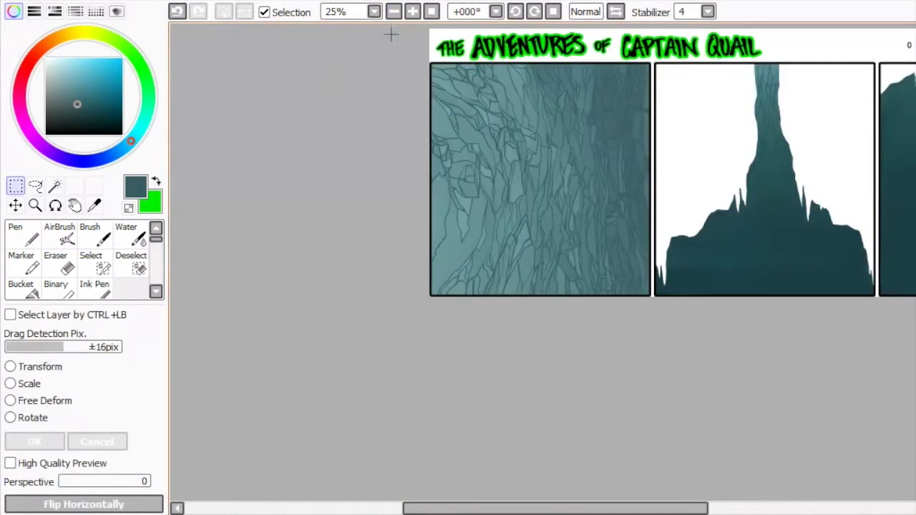
pyautogui.press('pageup')
pyautogui.press('pageup')
pyautogui.press('pageup')
pyautogui.middleClick(373, 42)
pyautogui.press('n')
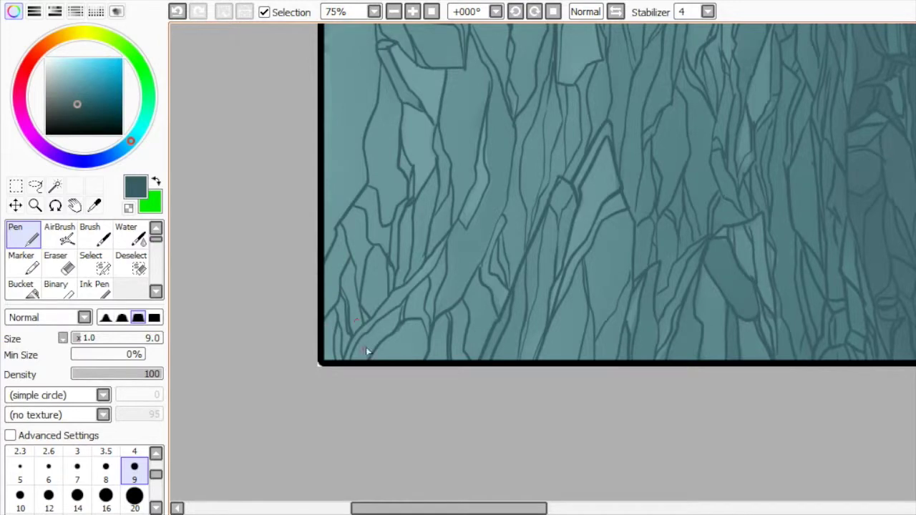
pyautogui.scroll(4, 306, 224)
# Step: Open the earlier comic captain_quail_054.psd from the SEASON_2 folder as a colour reference
pyautogui.click(394, 11)
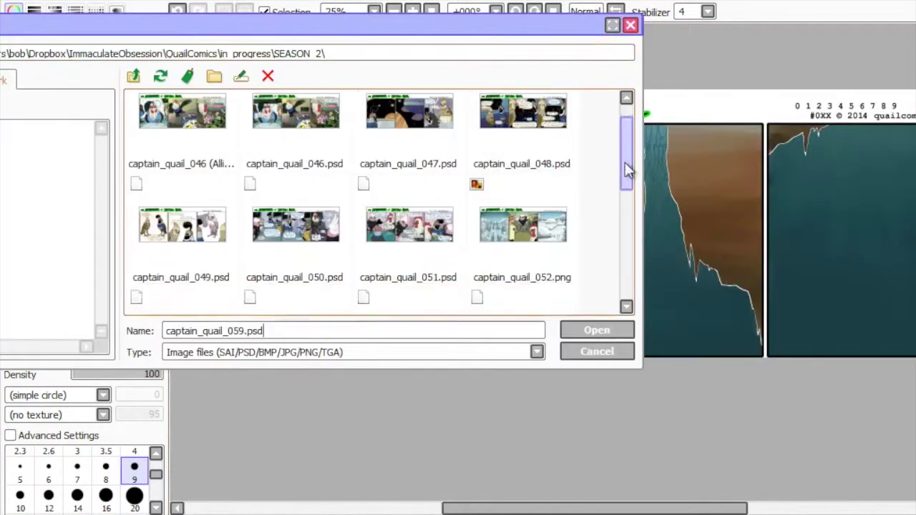
pyautogui.moveTo(615, 153); pyautogui.dragTo(618, 220)
pyautogui.click(596, 330)
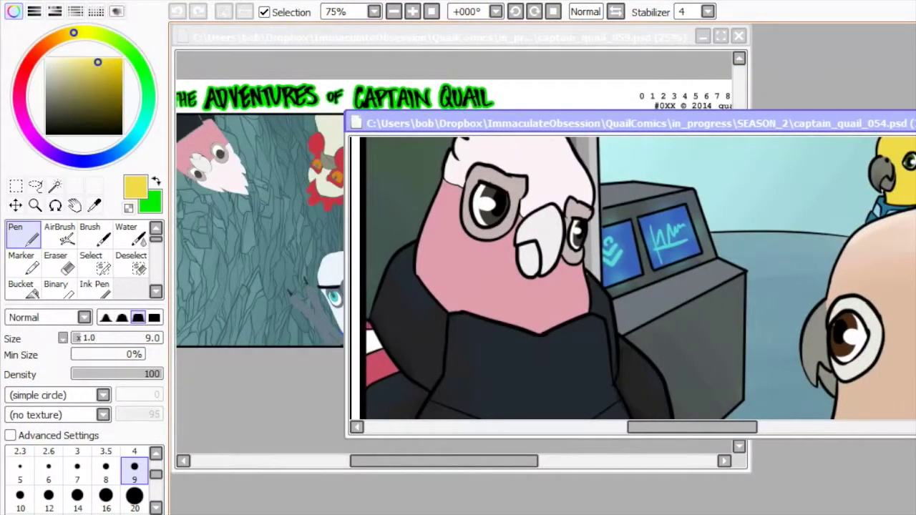
# Step: Switch back to captain_quail_059.psd and view the birds at 50% zoom with the canvas rotated to -90°
pyautogui.click(419, 104)
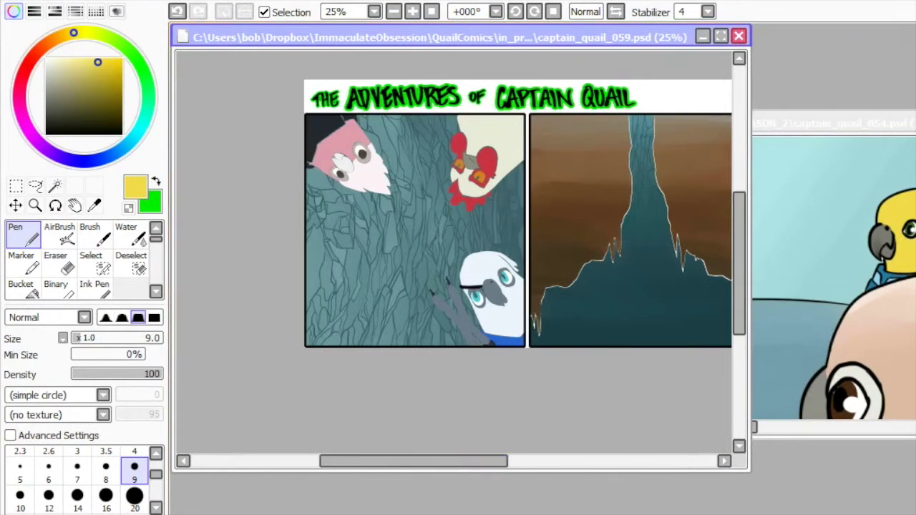
pyautogui.click(374, 11)
pyautogui.click(378, 25)
pyautogui.press('Delete')
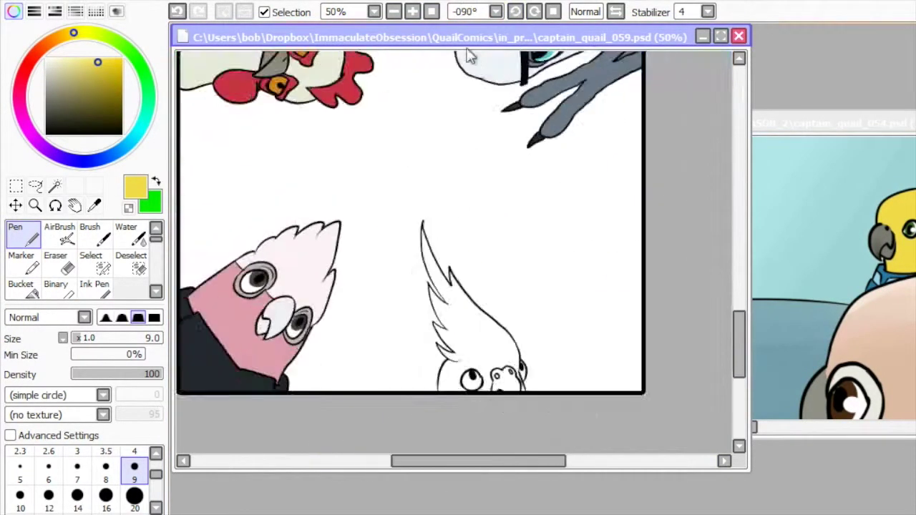
# Step: Delete the old line art of the crested cockatiel in the first panel's corner
pyautogui.hotkey('ctrl', '+')
pyautogui.keyDown('ctrl'); pyautogui.click(552, 86); pyautogui.keyUp('ctrl')
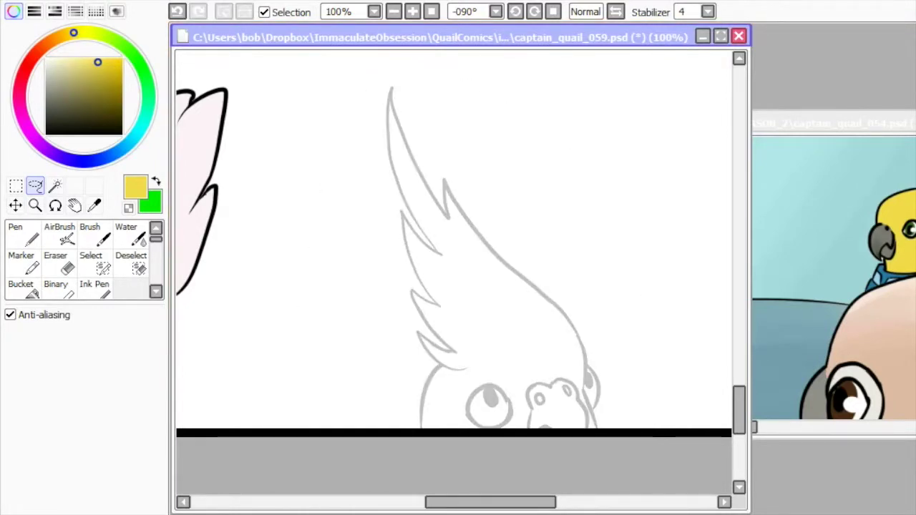
pyautogui.press('Delete')
# Step: Sketch a new cockatiel in red in the same corner, with a long pointed crest, head outline, eyes and beak
pyautogui.click(35, 54)
pyautogui.moveTo(490, 502)
pyautogui.mouseDown()
pyautogui.moveTo(539, 502)
pyautogui.moveTo(526, 502)
pyautogui.mouseUp()
pyautogui.press('n')
pyautogui.moveTo(484, 411)
pyautogui.mouseDown()
pyautogui.moveTo(500, 188)
pyautogui.moveTo(454, 276)
pyautogui.mouseUp()
pyautogui.moveTo(459, 179); pyautogui.dragTo(515, 322)
pyautogui.scroll(3, 515, 321)
pyautogui.moveTo(360, 190); pyautogui.dragTo(444, 422)
pyautogui.moveTo(742, 400); pyautogui.dragTo(746, 426)
pyautogui.moveTo(576, 258); pyautogui.dragTo(595, 300)
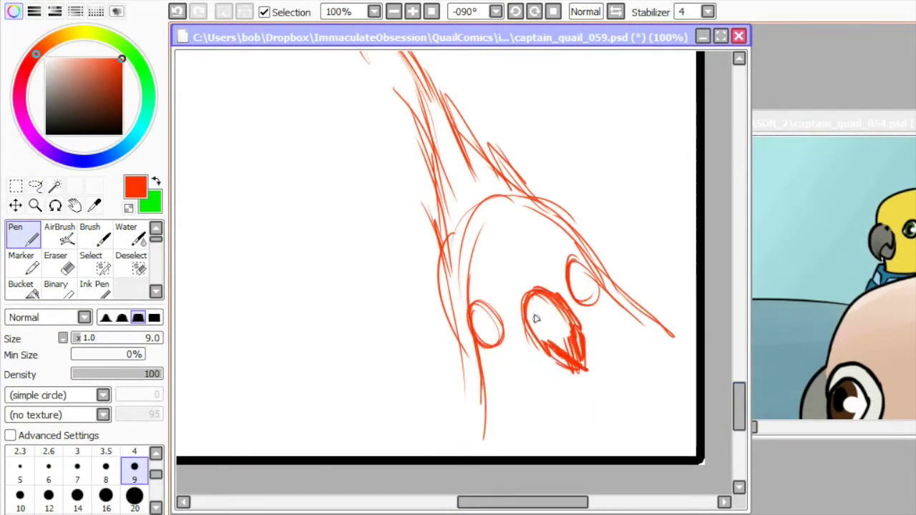
# Step: Sketch the cockatiel's cheek patches, chin curve and collar in red and erase the stray sketch lines
pyautogui.moveTo(475, 353); pyautogui.dragTo(516, 431)
pyautogui.moveTo(609, 289); pyautogui.dragTo(674, 331)
pyautogui.moveTo(447, 266)
pyautogui.mouseDown()
pyautogui.moveTo(488, 416)
pyautogui.moveTo(558, 423)
pyautogui.moveTo(658, 348)
pyautogui.moveTo(673, 315)
pyautogui.mouseUp()
pyautogui.press('e')
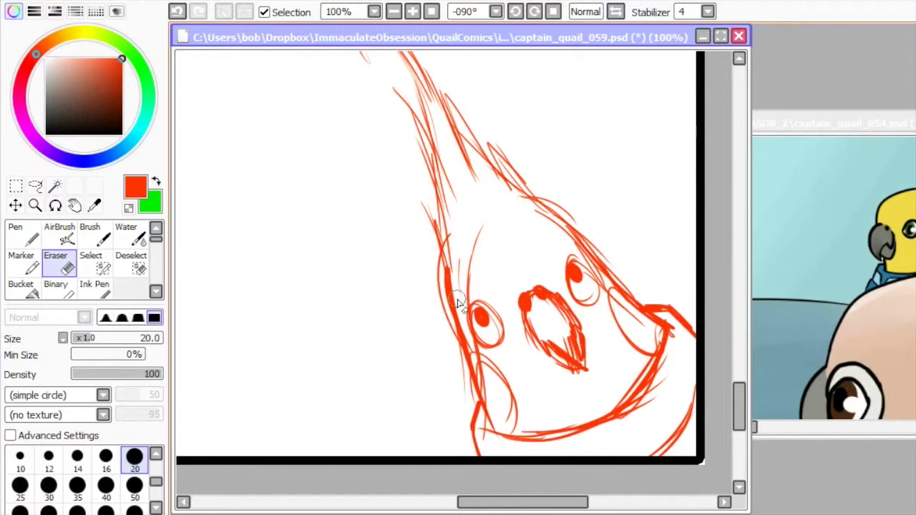
# Step: Ink the cockatiel's eyes and beak in black over the faded red sketch and nudge the second eye into place
pyautogui.press('n')
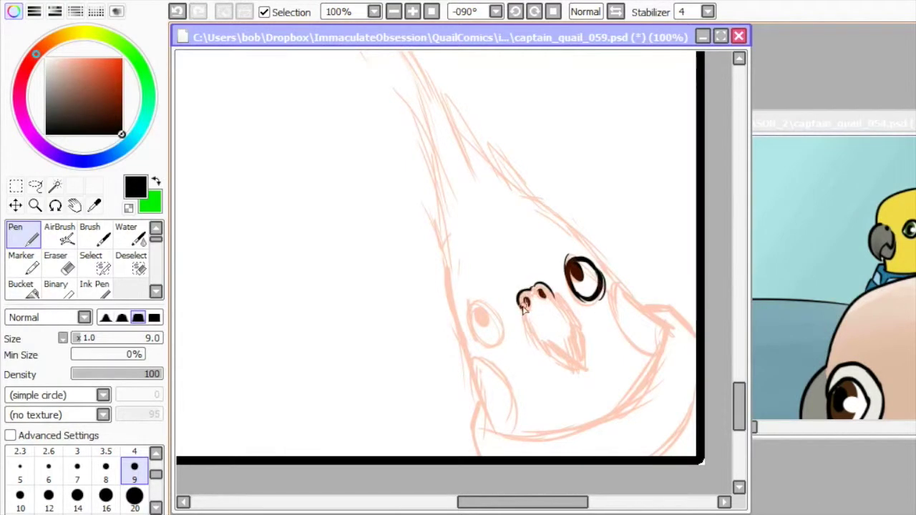
pyautogui.hotkey('ctrl', 'z')
pyautogui.hotkey('ctrl', 'z')
pyautogui.moveTo(581, 369); pyautogui.dragTo(545, 310)
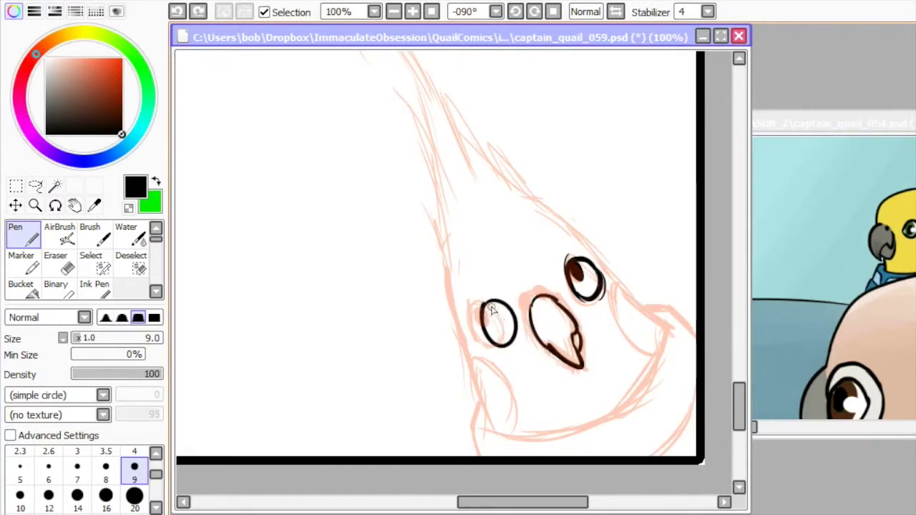
pyautogui.hotkey('ctrl', 't')
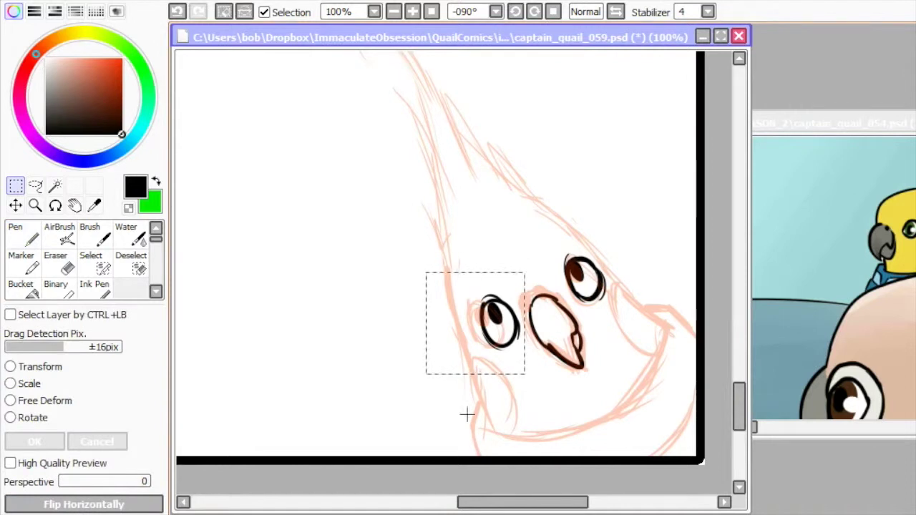
pyautogui.moveTo(487, 337); pyautogui.dragTo(491, 333)
pyautogui.click(26, 439)
# Step: Ink both sides of the cockatiel's head and its rounded cheek patches
pyautogui.moveTo(445, 239); pyautogui.dragTo(474, 351)
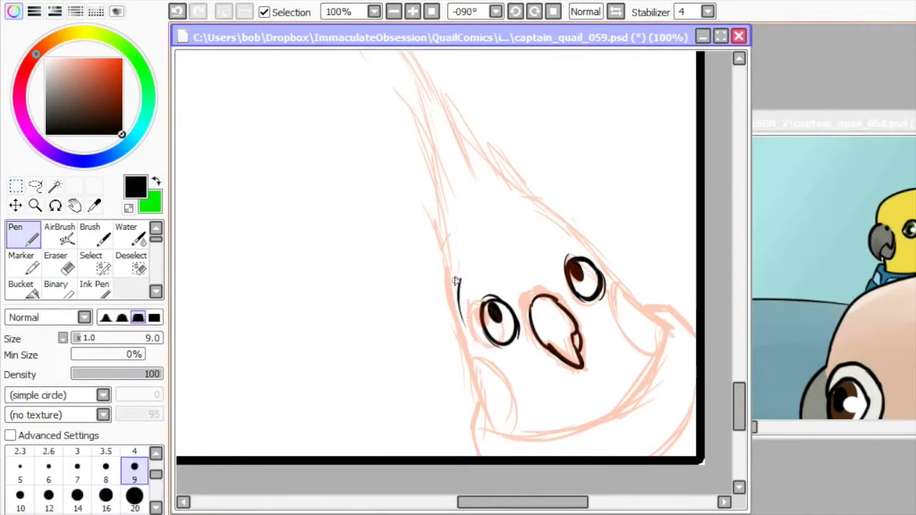
pyautogui.moveTo(562, 219); pyautogui.dragTo(666, 312)
pyautogui.moveTo(621, 273); pyautogui.dragTo(660, 347)
pyautogui.scroll(3, 458, 334)
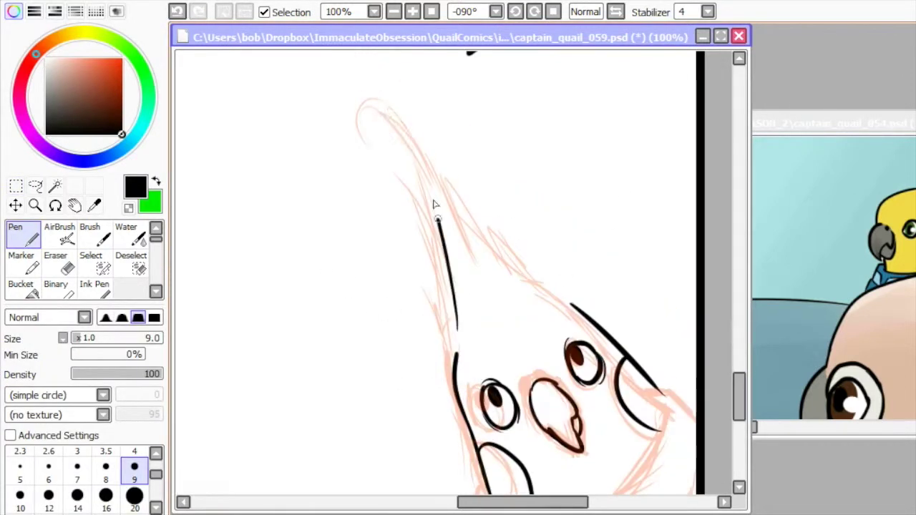
pyautogui.moveTo(373, 116)
pyautogui.mouseDown()
pyautogui.moveTo(441, 242)
pyautogui.moveTo(392, 116)
pyautogui.mouseUp()
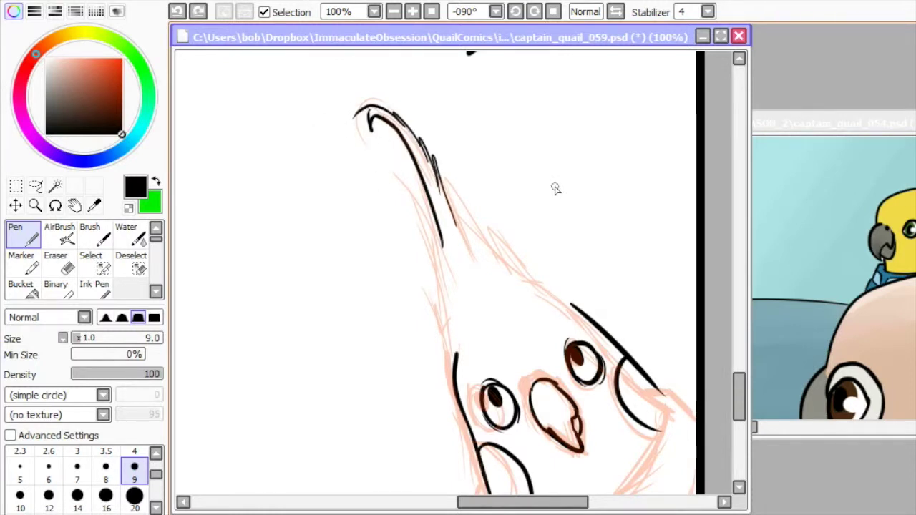
pyautogui.press('e')
pyautogui.moveTo(445, 245); pyautogui.dragTo(347, 139)
pyautogui.press('n')
pyautogui.moveTo(486, 229); pyautogui.dragTo(551, 288)
pyautogui.moveTo(469, 243); pyautogui.dragTo(368, 119)
pyautogui.moveTo(450, 276); pyautogui.dragTo(364, 136)
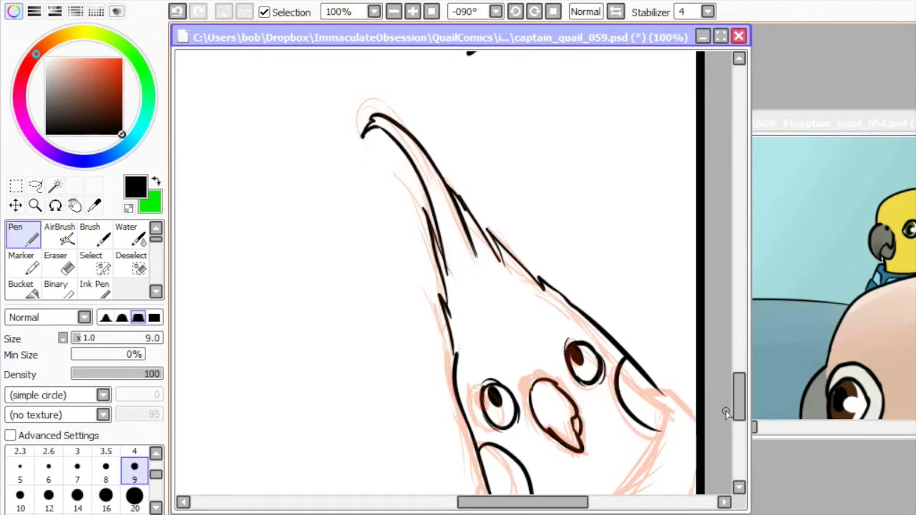
pyautogui.hotkey('ctrl', 'z')
pyautogui.hotkey('ctrl', 'z')
pyautogui.hotkey('ctrl', 'z')
pyautogui.hotkey('ctrl', 'z')
# Step: Ink the long curved crest with spiky feathers down the head's edge and rotate the crest to fit the head
pyautogui.moveTo(390, 101); pyautogui.dragTo(471, 243)
pyautogui.moveTo(387, 101); pyautogui.dragTo(443, 261)
pyautogui.moveTo(470, 222)
pyautogui.mouseDown()
pyautogui.moveTo(501, 283)
pyautogui.moveTo(560, 300)
pyautogui.mouseUp()
pyautogui.press('m')
pyautogui.moveTo(345, 75)
pyautogui.mouseDown()
pyautogui.moveTo(564, 313)
pyautogui.moveTo(587, 311)
pyautogui.moveTo(551, 288)
pyautogui.moveTo(337, 382)
pyautogui.mouseUp()
pyautogui.click(72, 417)
pyautogui.press('Return')
# Step: Ink the remaining crest feathers, the chin line and the collar, erasing stray overlaps
pyautogui.press('n')
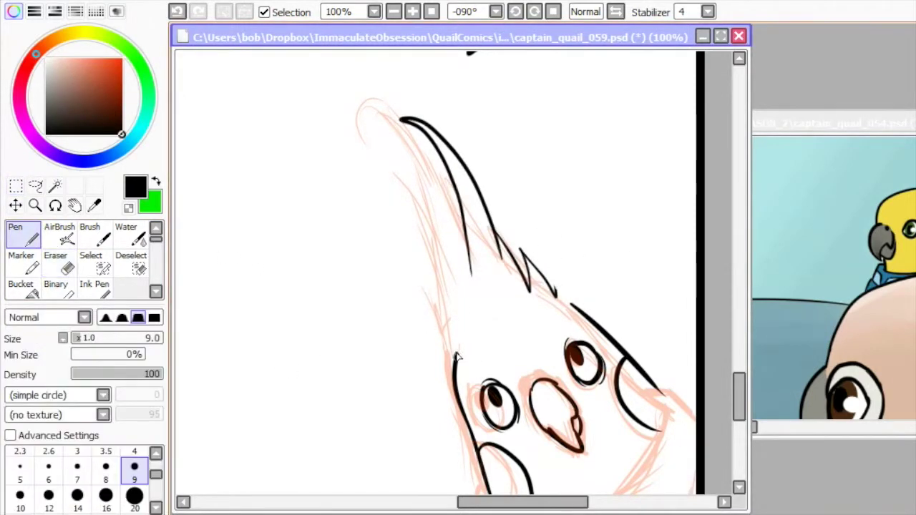
pyautogui.moveTo(744, 391); pyautogui.dragTo(743, 397)
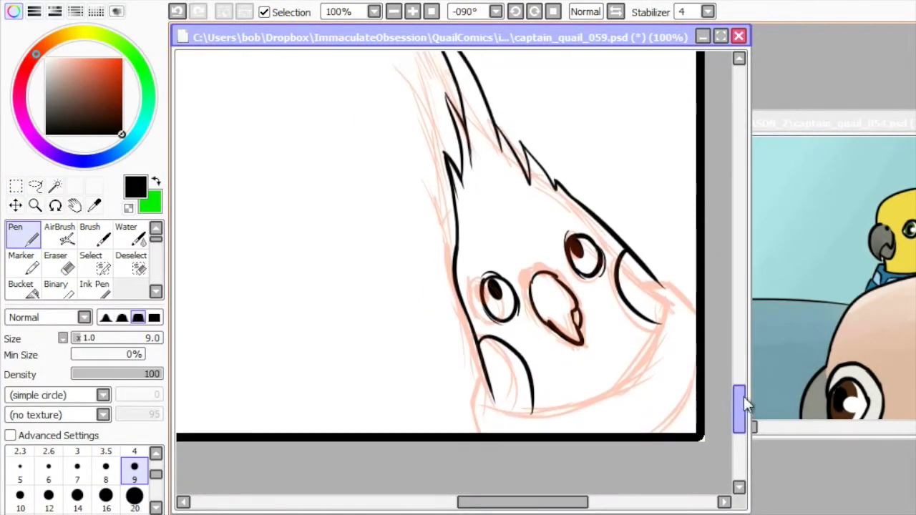
pyautogui.moveTo(490, 412); pyautogui.dragTo(653, 365)
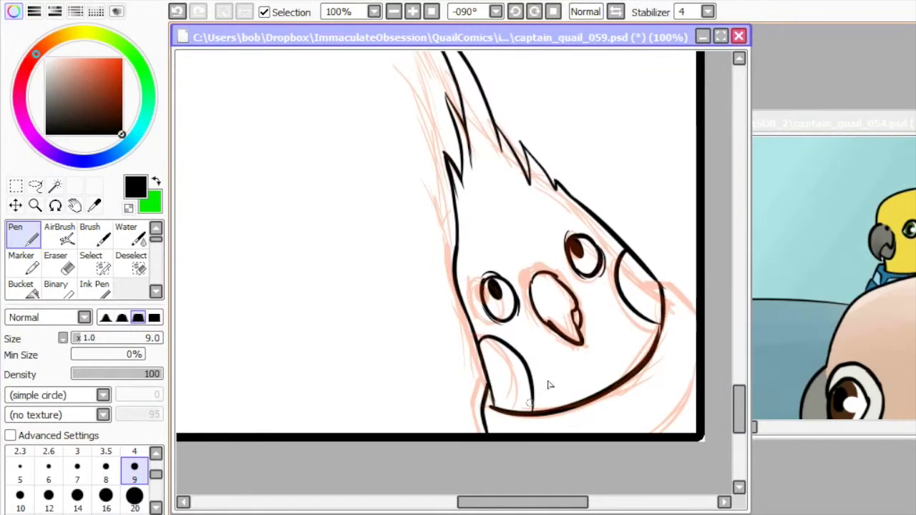
pyautogui.hotkey('ctrl', 'z')
pyautogui.moveTo(683, 281); pyautogui.dragTo(633, 421)
pyautogui.moveTo(487, 413); pyautogui.dragTo(642, 432)
pyautogui.press('e')
pyautogui.moveTo(659, 382)
pyautogui.mouseDown()
pyautogui.moveTo(638, 416)
pyautogui.moveTo(665, 431)
pyautogui.mouseUp()
pyautogui.press('n')
# Step: Fill the cockatiel's head and crest with yellow and shade the crest with a muted grey tone
pyautogui.press('-')
pyautogui.press('-')
pyautogui.press('m')
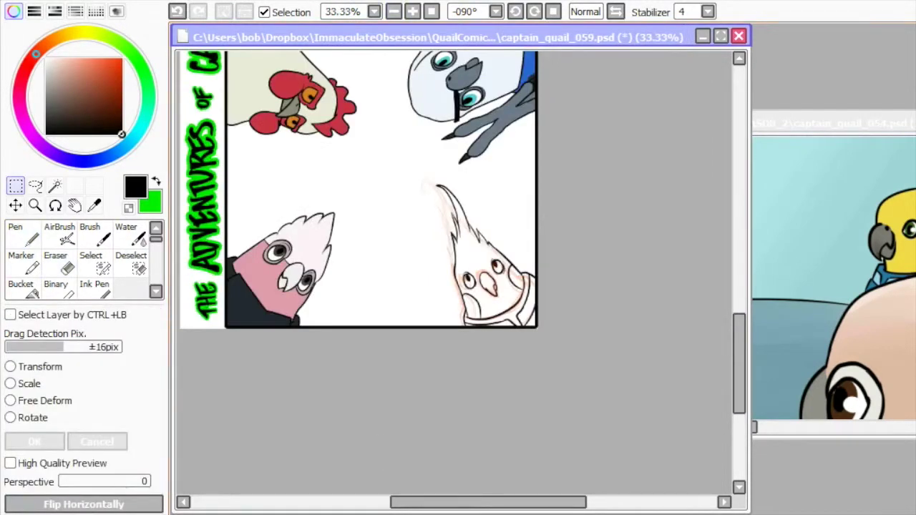
pyautogui.press('w')
pyautogui.click(487, 279)
pyautogui.click(487, 279)
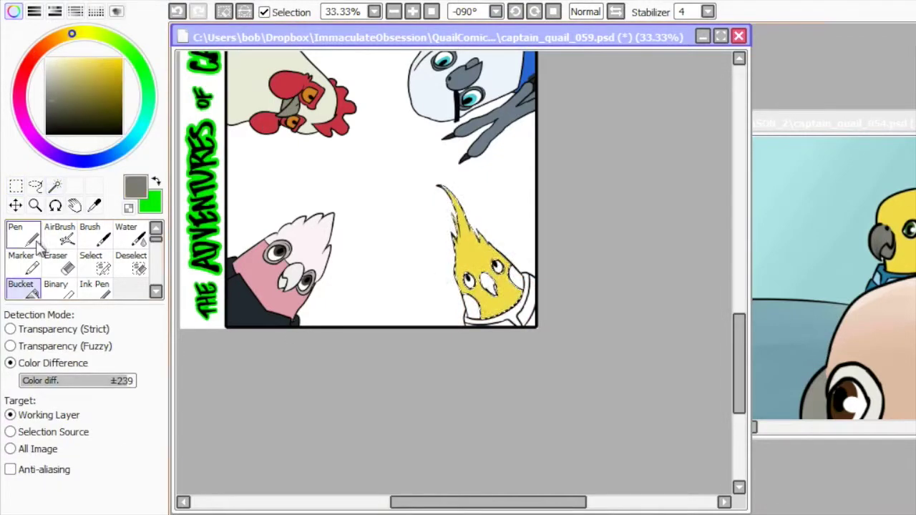
pyautogui.click(126, 232)
pyautogui.moveTo(458, 200)
pyautogui.mouseDown()
pyautogui.moveTo(473, 229)
pyautogui.moveTo(458, 215)
pyautogui.mouseUp()
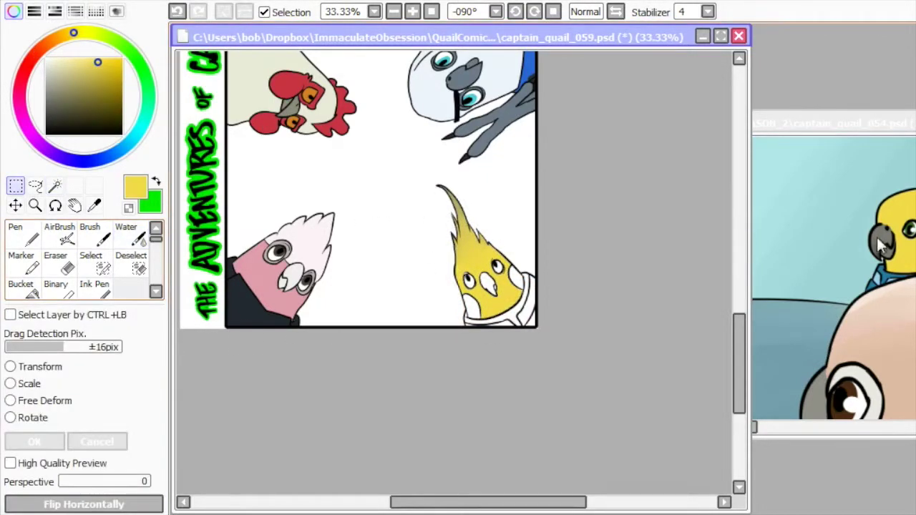
# Step: Fill the cockatiel's beak with grey, darken its tip and paint grey rings around both eyes
pyautogui.press('w')
pyautogui.press('+')
pyautogui.press('+')
pyautogui.click(501, 315)
pyautogui.click(21, 286)
pyautogui.click(476, 304)
pyautogui.click(59, 123)
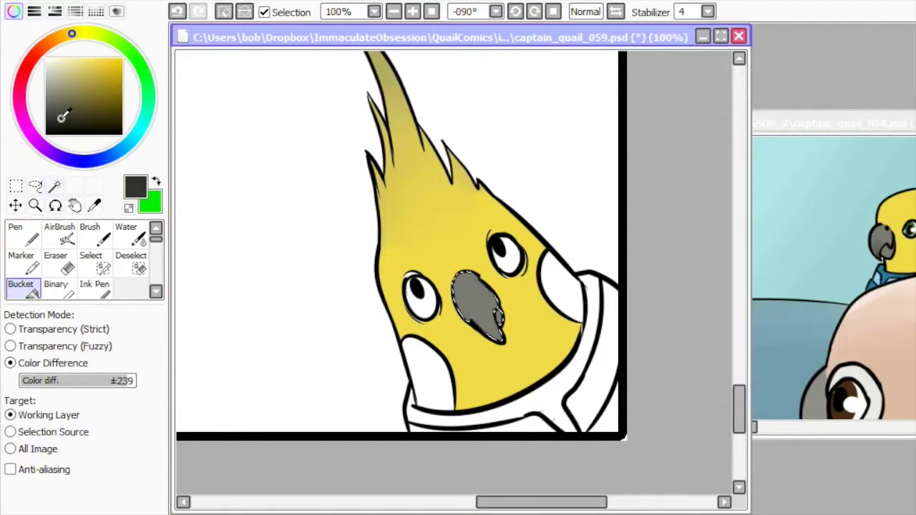
pyautogui.press('w')
pyautogui.keyDown('alt'); pyautogui.click(487, 320); pyautogui.keyUp('alt')
pyautogui.hotkey('ctrl', 'd')
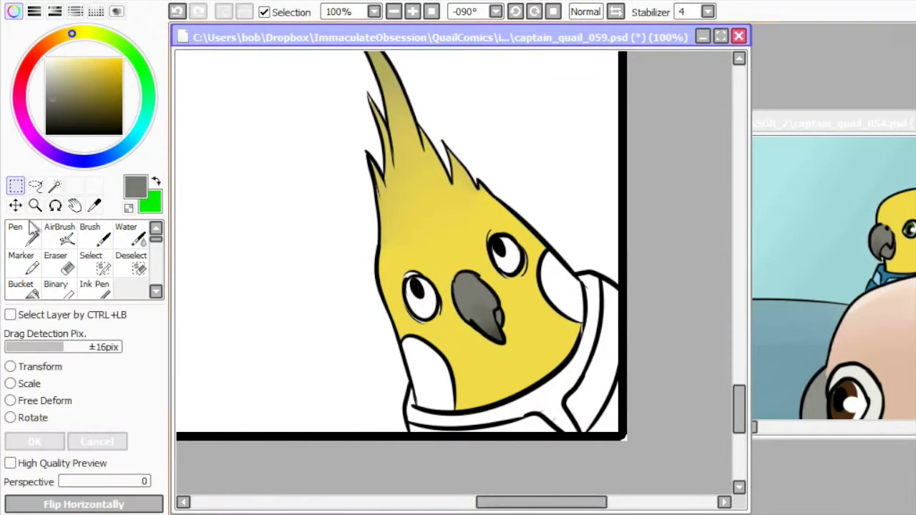
pyautogui.press('n')
pyautogui.moveTo(411, 275); pyautogui.dragTo(406, 300)
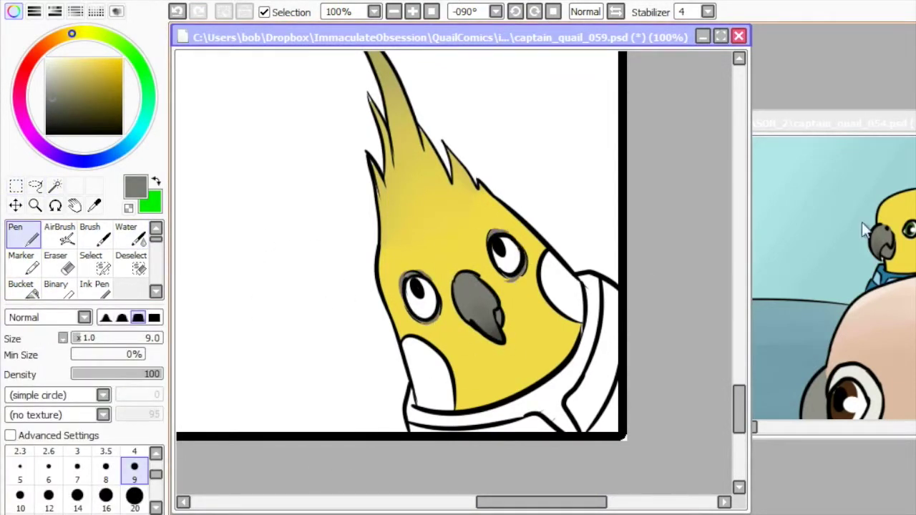
# Step: Using captain_quail_054.psd as reference, select both of the cockatiel's eyes and fill them with white
pyautogui.click(831, 215)
pyautogui.moveTo(740, 433); pyautogui.dragTo(726, 432)
pyautogui.click(429, 37)
pyautogui.click(56, 185)
pyautogui.click(504, 254)
pyautogui.keyDown('ctrl'); pyautogui.click(420, 294); pyautogui.keyUp('ctrl')
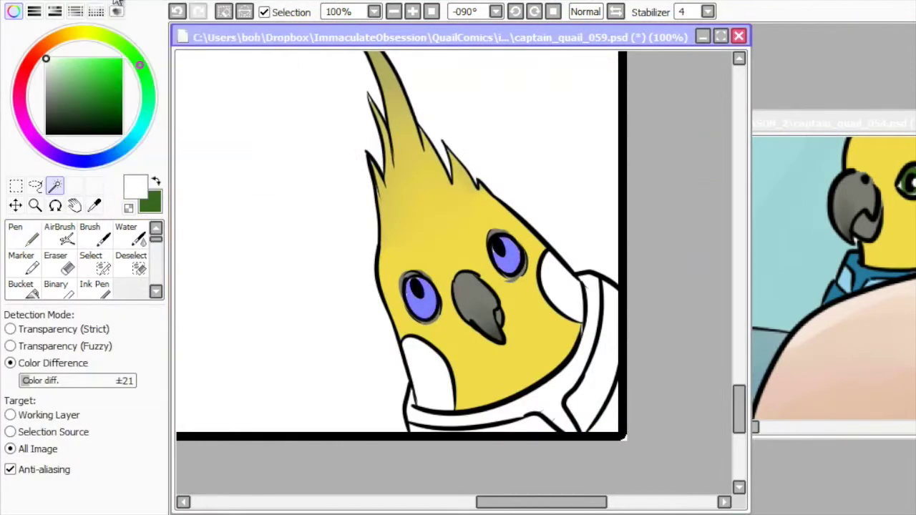
pyautogui.click(91, 264)
pyautogui.click(21, 287)
pyautogui.click(418, 289)
# Step: Paint dark green irises in both eyes, clear the selection and add white highlights to the pupils
pyautogui.press('x')
pyautogui.press('n')
pyautogui.moveTo(414, 285); pyautogui.dragTo(416, 288)
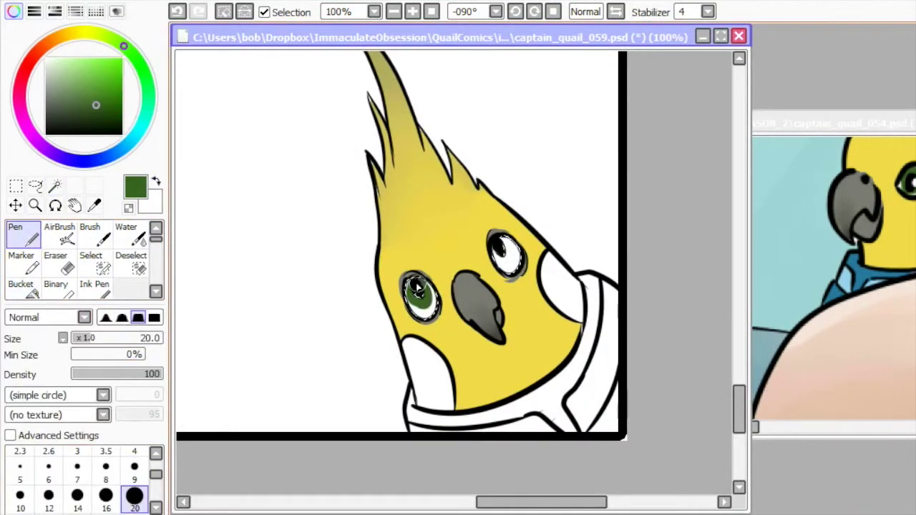
pyautogui.moveTo(503, 245); pyautogui.dragTo(506, 249)
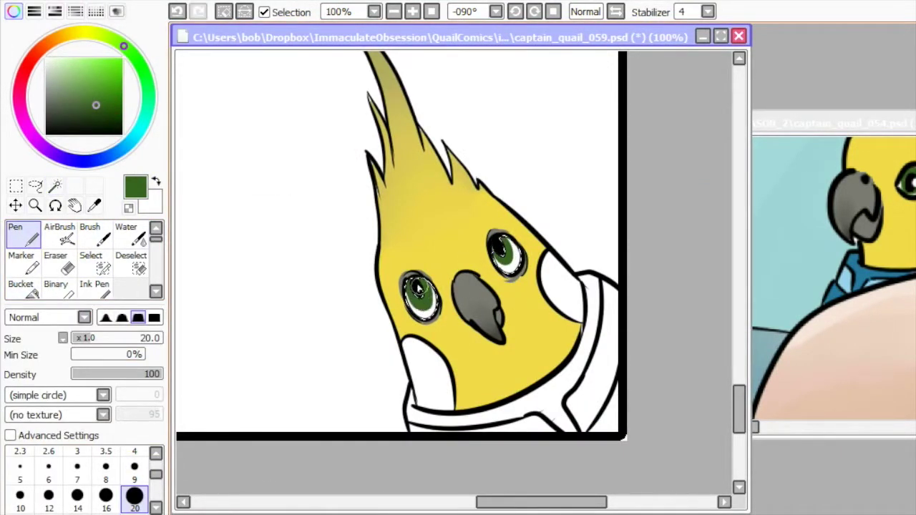
pyautogui.hotkey('ctrl', 'd')
pyautogui.press('x')
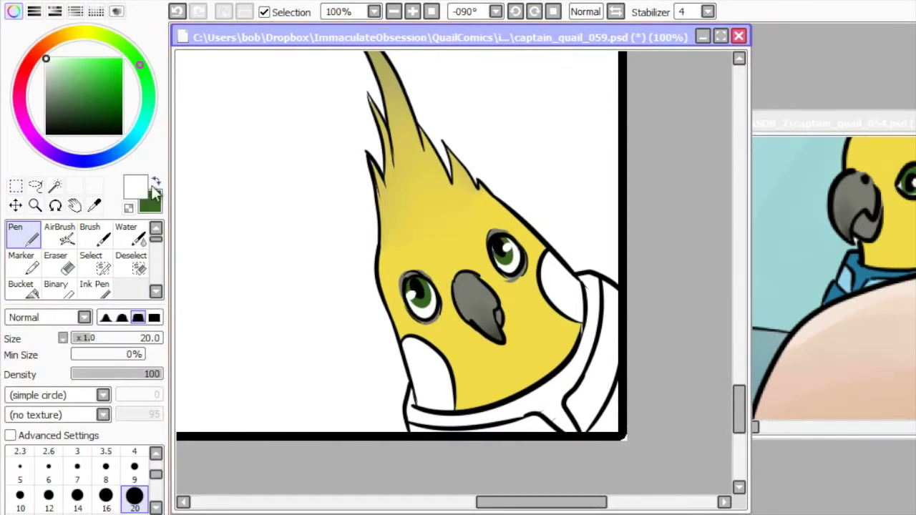
# Step: Fill both of the cockatiel's cheek patches with orange
pyautogui.press('x')
pyautogui.click(115, 69)
pyautogui.click(21, 287)
pyautogui.click(427, 373)
pyautogui.click(562, 286)
pyautogui.hotkey('ctrl', 'd')
# Step: Colour the cockatiel's collar and clothing in dark and light blue sampled from captain_quail_054.psd
pyautogui.keyDown('alt'); pyautogui.click(852, 300); pyautogui.keyUp('alt')
pyautogui.click(55, 186)
pyautogui.click(594, 308)
pyautogui.click(147, 86)
pyautogui.hotkey('ctrl', 'd')
pyautogui.click(605, 411)
pyautogui.click(21, 286)
pyautogui.click(55, 186)
pyautogui.keyDown('shift'); pyautogui.click(601, 337); pyautogui.keyUp('shift')
pyautogui.click(91, 265)
pyautogui.click(20, 286)
pyautogui.click(601, 337)
pyautogui.hotkey('ctrl', 'd')
# Step: Airbrush a lime-green glow over the white bird's claws and face with a size 50 brush, briefly enlarging it
pyautogui.click(16, 186)
pyautogui.click(374, 11)
pyautogui.click(350, 29)
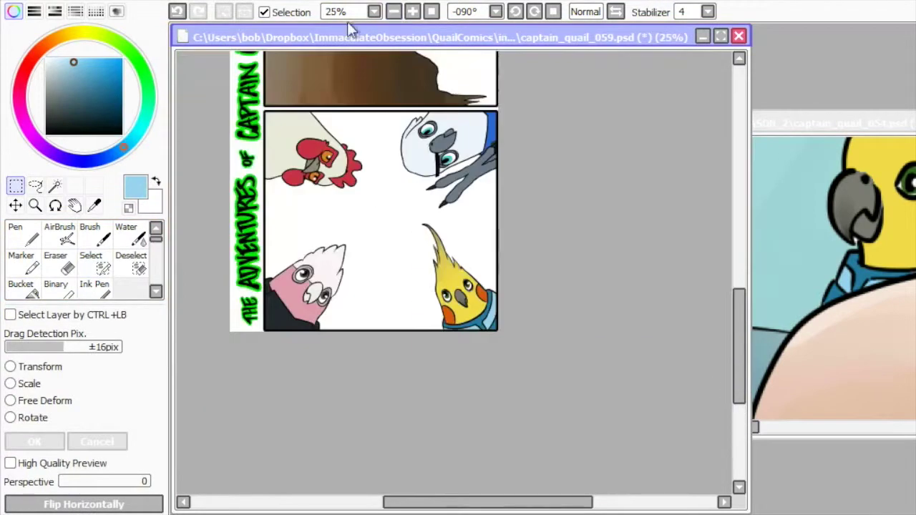
pyautogui.press('Home')
pyautogui.moveTo(419, 508); pyautogui.dragTo(475, 511)
pyautogui.click(721, 36)
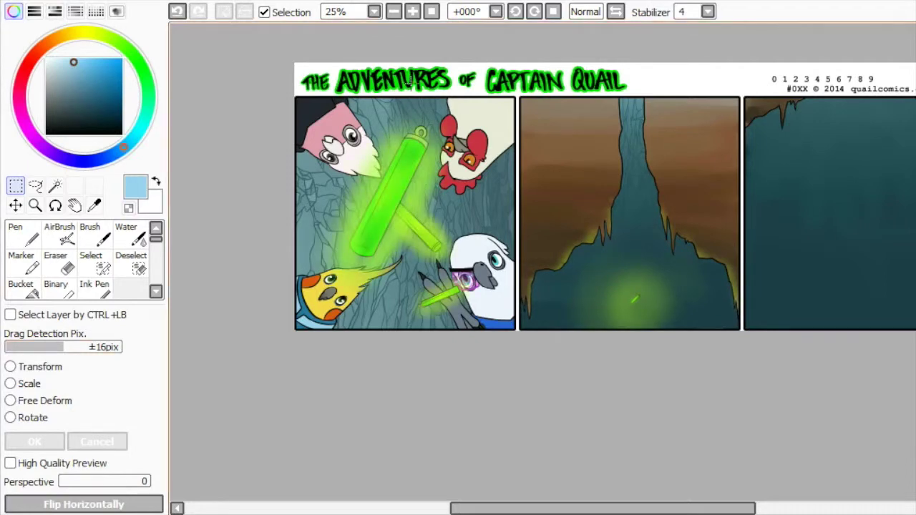
pyautogui.keyDown('alt'); pyautogui.click(409, 84); pyautogui.keyUp('alt')
pyautogui.press('v')
pyautogui.scroll(2, 458, 279)
pyautogui.click(134, 462)
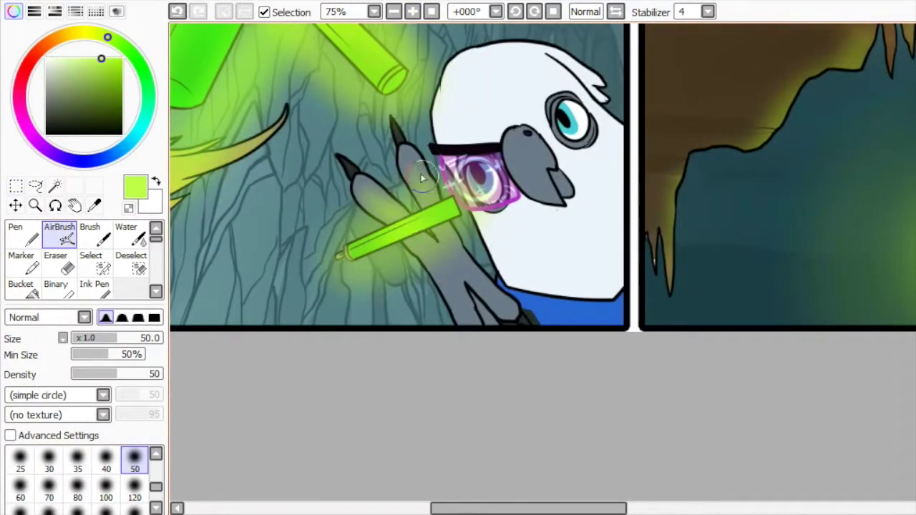
pyautogui.moveTo(507, 306); pyautogui.dragTo(476, 168)
pyautogui.press(']')
pyautogui.moveTo(460, 119); pyautogui.dragTo(471, 93)
pyautogui.press('[')
# Step: Airbrush the lime-green glow onto the rooster's comb and the cockatiel's crest
pyautogui.scroll(5, 406, 248)
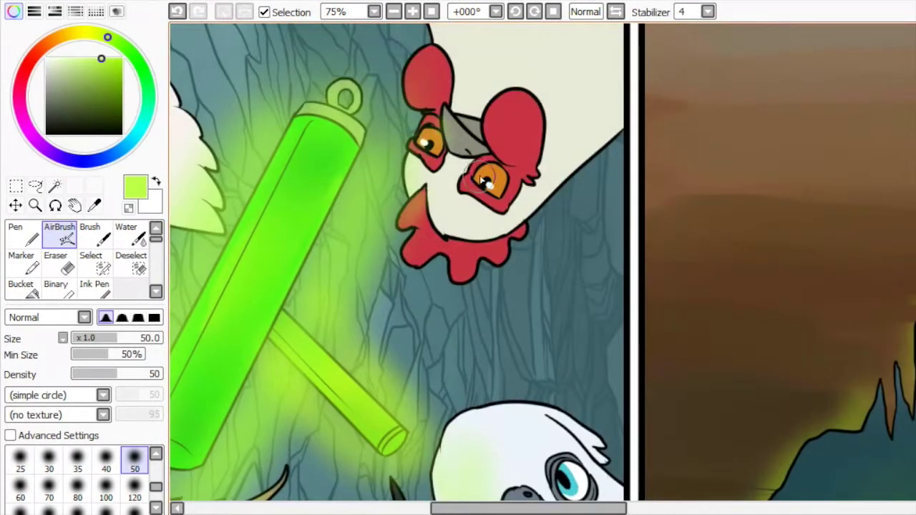
pyautogui.hscroll(-5, 485, 183)
pyautogui.scroll(-4, 494, 272)
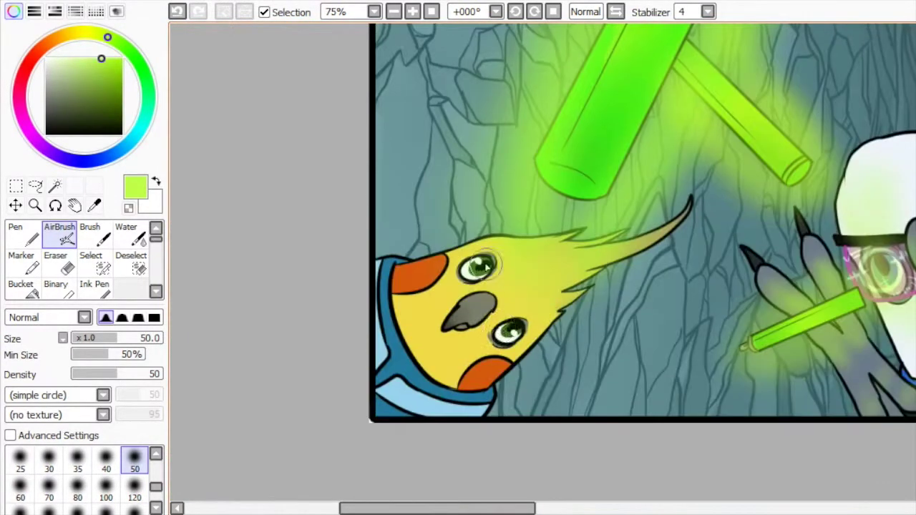
# Step: Change the strip number beside the copyright line to #059 and remove the unused digits above it
pyautogui.click(393, 11)
pyautogui.click(393, 11)
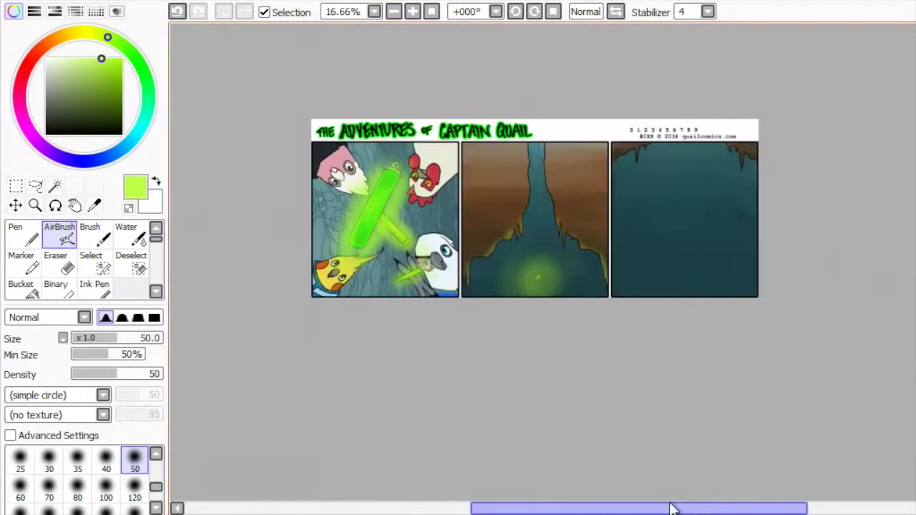
pyautogui.scroll(5, 652, 119)
pyautogui.press('e')
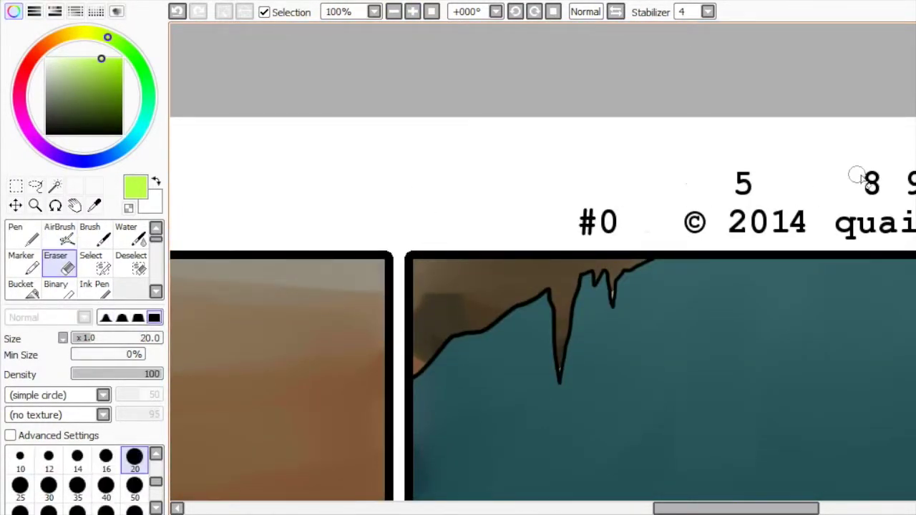
pyautogui.press('m')
pyautogui.moveTo(777, 202); pyautogui.dragTo(658, 237)
pyautogui.hotkey('ctrl', 'd')
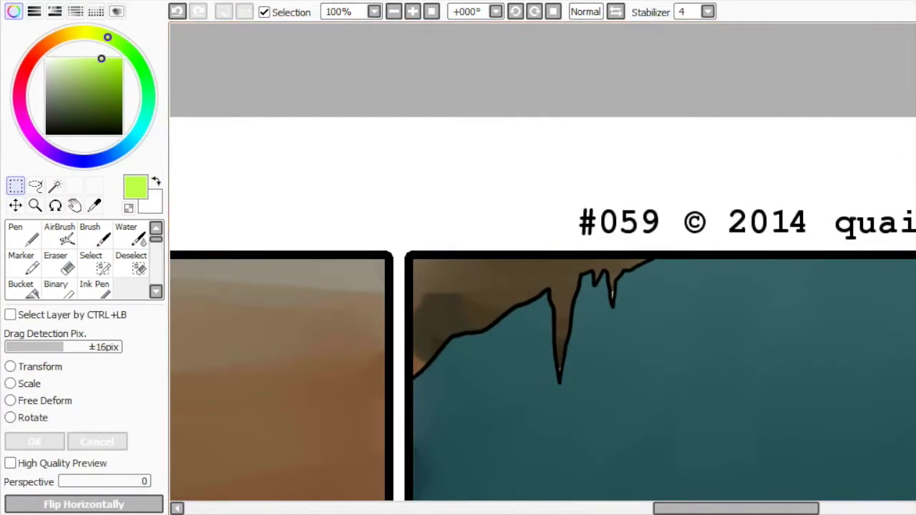
# Step: Touch up the white gap in the third panel's small stalactite with dark brown sampled from the rock
pyautogui.press('n')
pyautogui.keyDown('alt'); pyautogui.click(613, 292); pyautogui.keyUp('alt')
pyautogui.scroll(-5, 470, 123)
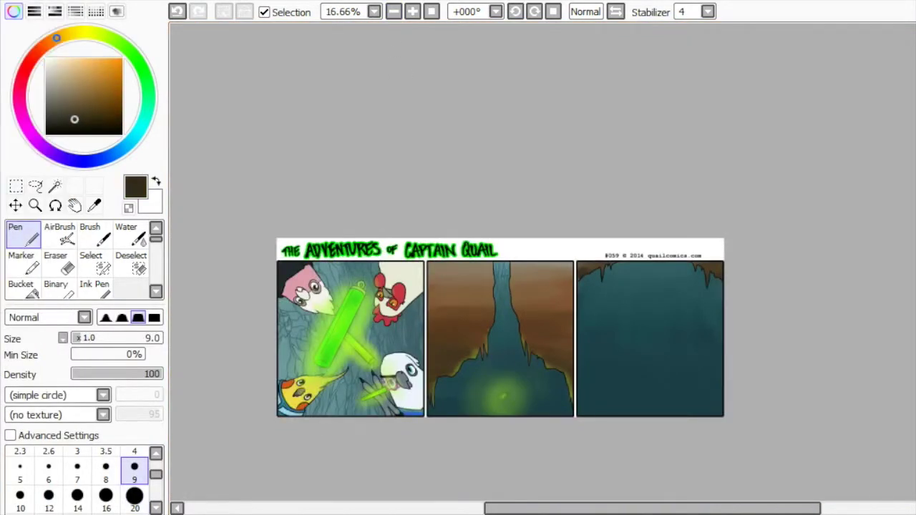
# Step: Add a new layer and keep the name Layer5
pyautogui.moveTo(608, 508); pyautogui.dragTo(548, 509)
pyautogui.moveTo(515, 446); pyautogui.dragTo(573, 388)
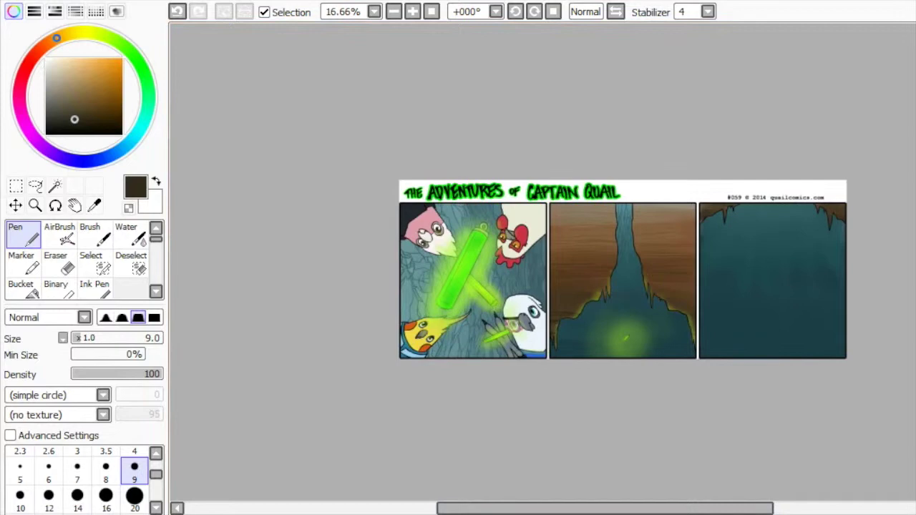
pyautogui.hotkey('ctrl', 'shift', 'n')
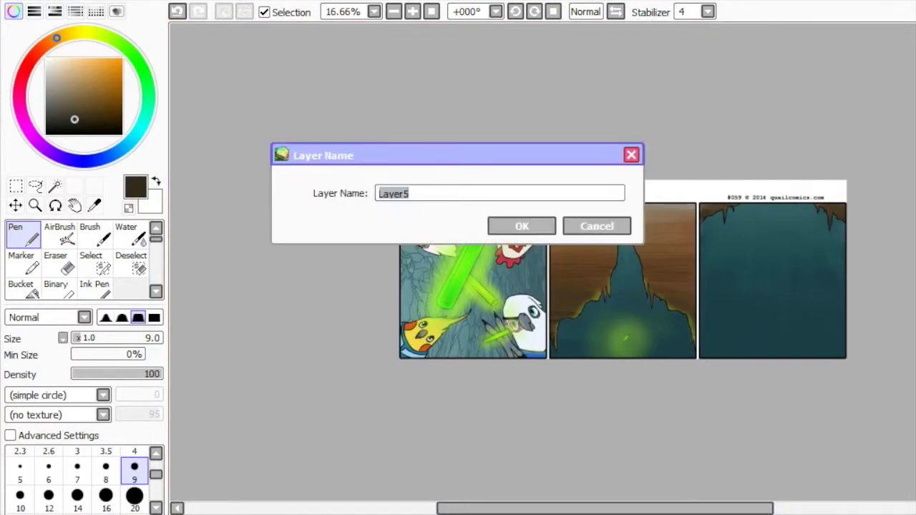
pyautogui.press('Return')
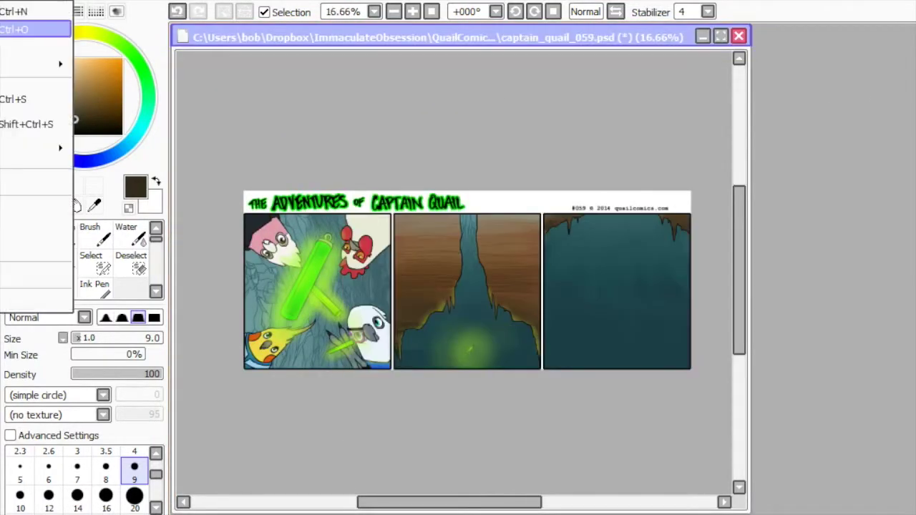
# Step: Select the third panel's water area and paint three large near-black rounded mounds along its base with a size 500 Pen
pyautogui.scroll(3, 552, 108)
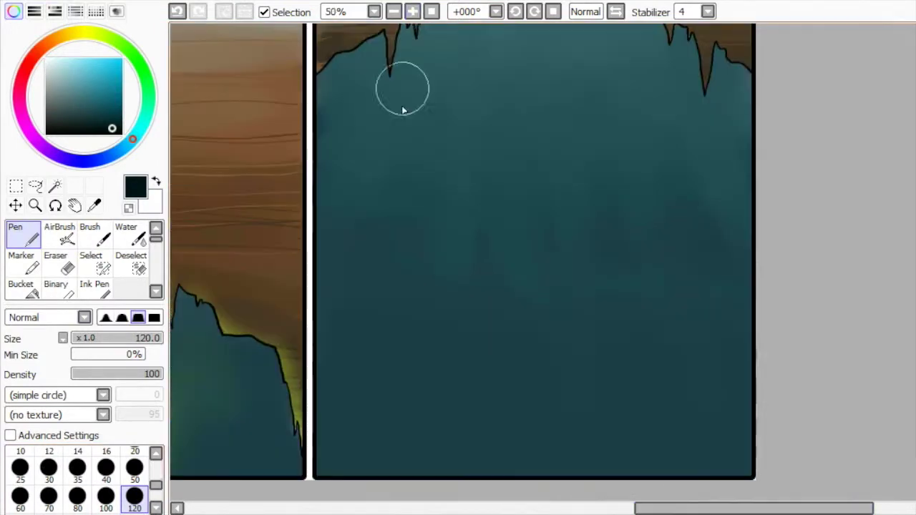
pyautogui.press('w')
pyautogui.click(549, 315)
pyautogui.press('n')
pyautogui.click(530, 436)
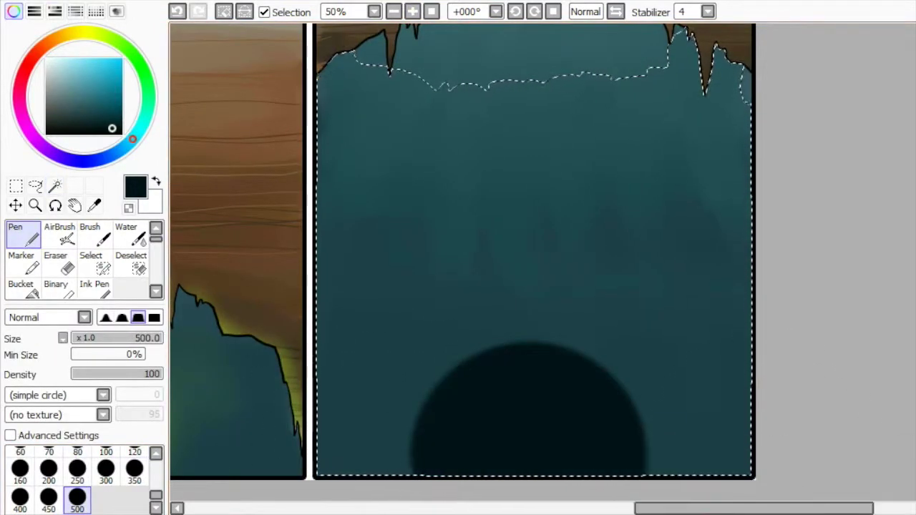
pyautogui.click(343, 456)
pyautogui.click(742, 462)
# Step: Paint rows of progressively smaller near-black mounds behind the first ones with Pen sizes 450, 350, 300, 250 and 200
pyautogui.scroll(-1, 743, 461)
pyautogui.click(48, 499)
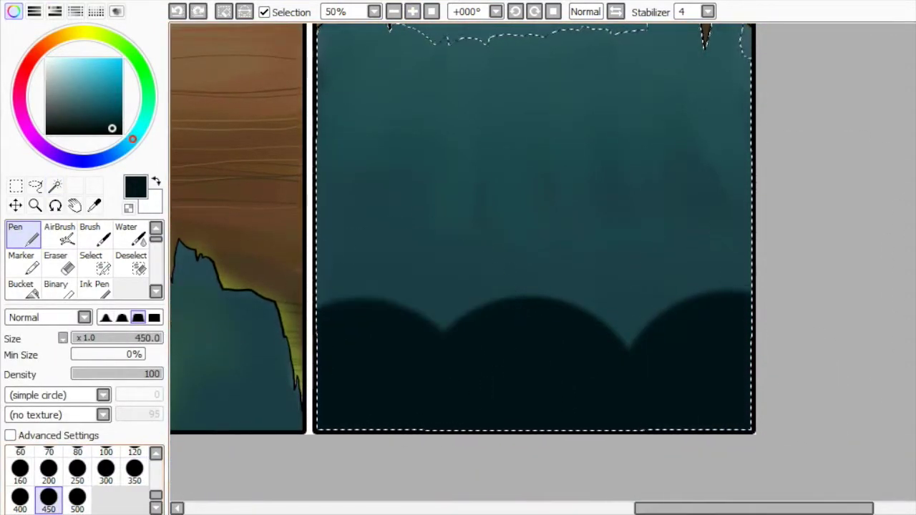
pyautogui.moveTo(430, 333)
pyautogui.mouseDown()
pyautogui.moveTo(574, 333)
pyautogui.moveTo(648, 301)
pyautogui.mouseUp()
pyautogui.click(134, 469)
pyautogui.moveTo(387, 286)
pyautogui.mouseDown()
pyautogui.moveTo(355, 287)
pyautogui.moveTo(547, 318)
pyautogui.mouseUp()
pyautogui.click(106, 468)
pyautogui.moveTo(426, 260)
pyautogui.mouseDown()
pyautogui.moveTo(584, 259)
pyautogui.moveTo(732, 266)
pyautogui.mouseUp()
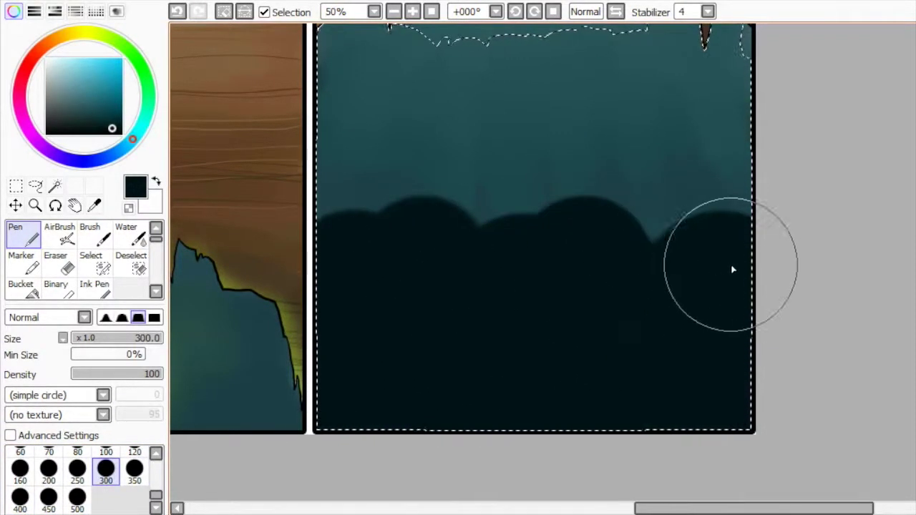
pyautogui.moveTo(386, 236); pyautogui.dragTo(702, 241)
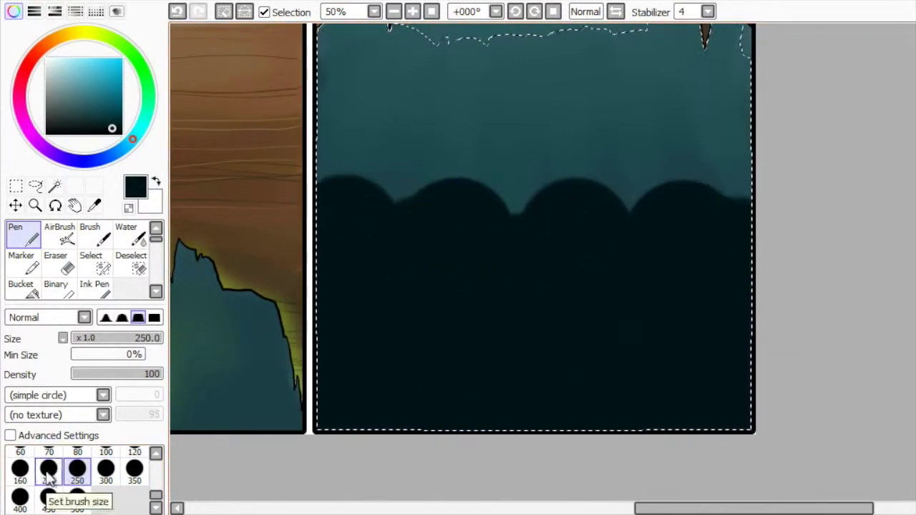
pyautogui.click(49, 469)
pyautogui.moveTo(391, 207); pyautogui.dragTo(759, 208)
# Step: Isolate the central front mound by hiding the other mounds, and select its rounded shape with the Magic Wand
pyautogui.hotkey('ctrl', 'z')
pyautogui.hotkey('ctrl', 'z')
pyautogui.hotkey('ctrl', 'z')
pyautogui.hotkey('ctrl', 'z')
pyautogui.hotkey('ctrl', 'z')
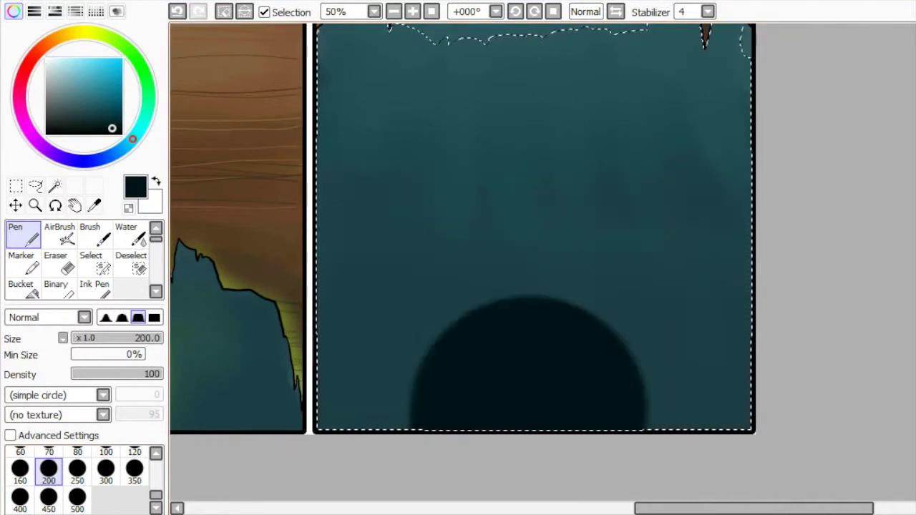
pyautogui.click(55, 186)
pyautogui.click(530, 365)
pyautogui.click(107, 32)
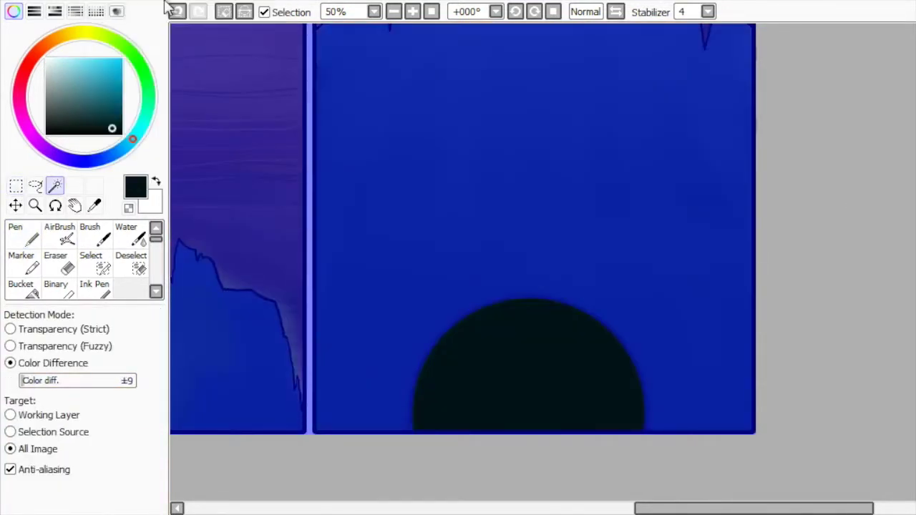
pyautogui.hotkey('ctrl', 'z')
# Step: Airbrush a bright lime-green glow onto the upper part of the central front mound at size 350
pyautogui.click(60, 233)
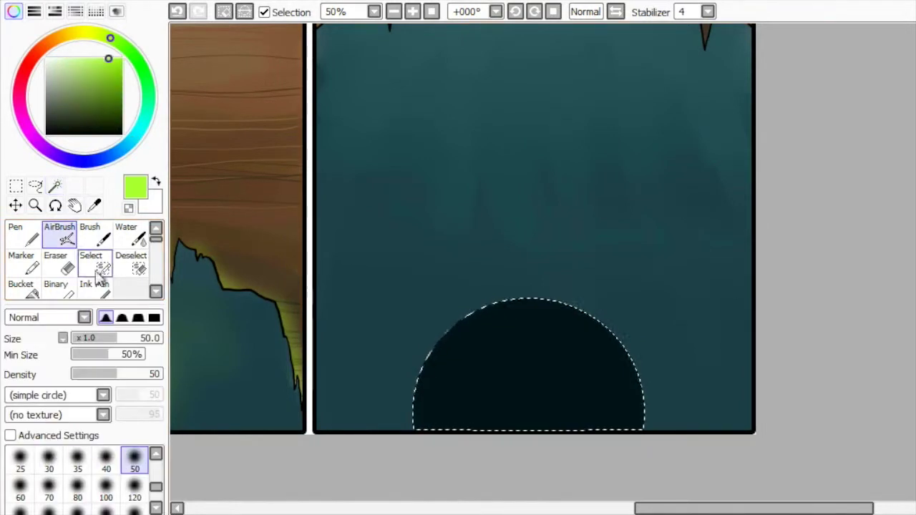
pyautogui.moveTo(536, 351)
pyautogui.mouseDown()
pyautogui.moveTo(526, 337)
pyautogui.moveTo(532, 303)
pyautogui.mouseUp()
pyautogui.hotkey('ctrl', 'z')
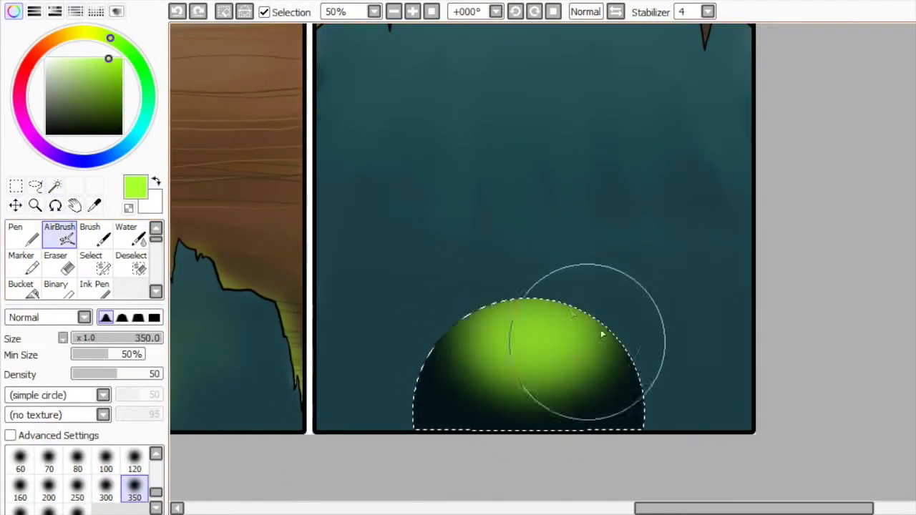
pyautogui.moveTo(530, 337)
pyautogui.mouseDown()
pyautogui.moveTo(501, 344)
pyautogui.moveTo(494, 303)
pyautogui.moveTo(536, 328)
pyautogui.mouseUp()
# Step: Isolate and select the two front side mounds, and airbrush lime-green light onto the edges facing the central mound
pyautogui.hotkey('ctrl', 'z')
pyautogui.press(']')
pyautogui.hotkey('ctrl', 'z')
pyautogui.hotkey('ctrl', 'z')
pyautogui.hotkey('ctrl', 'z')
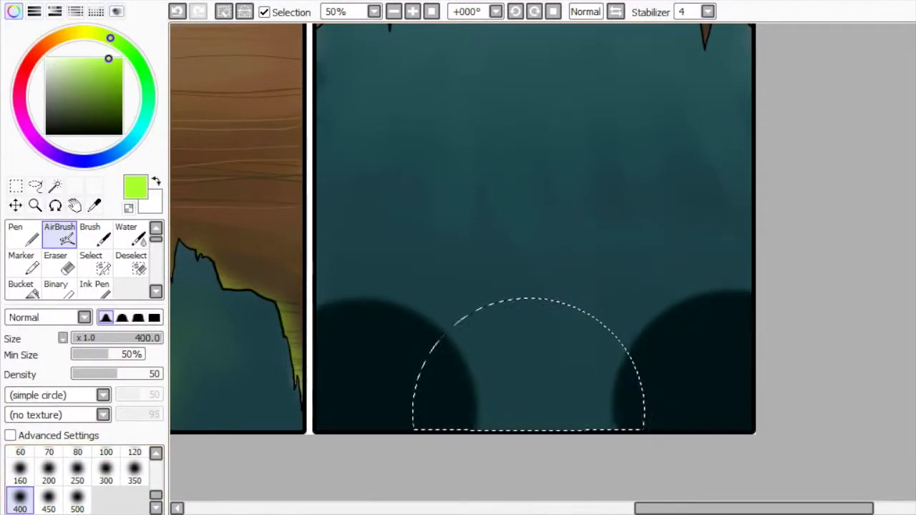
pyautogui.click(55, 185)
pyautogui.click(430, 380)
pyautogui.click(560, 387)
pyautogui.hotkey('ctrl', 'i')
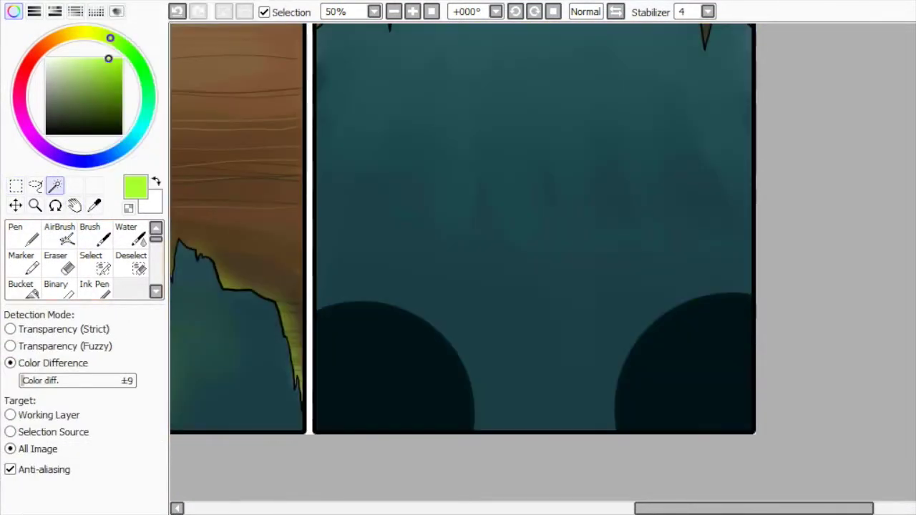
pyautogui.click(59, 233)
pyautogui.moveTo(401, 336)
pyautogui.mouseDown()
pyautogui.moveTo(493, 360)
pyautogui.moveTo(688, 329)
pyautogui.mouseUp()
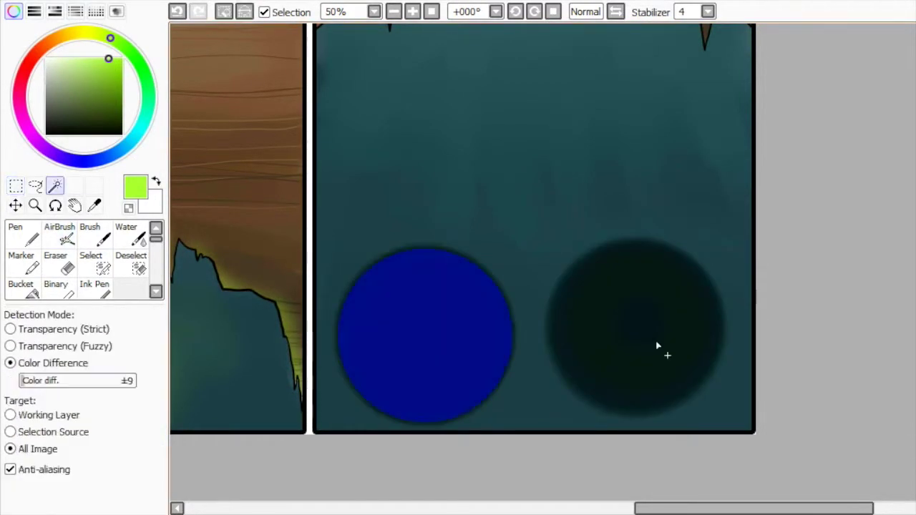
# Step: Select the two round mounds of the second row and airbrush a faint green glow onto their upper parts at size 350
pyautogui.hotkey('ctrl', 'i')
pyautogui.hotkey('ctrl', 'i')
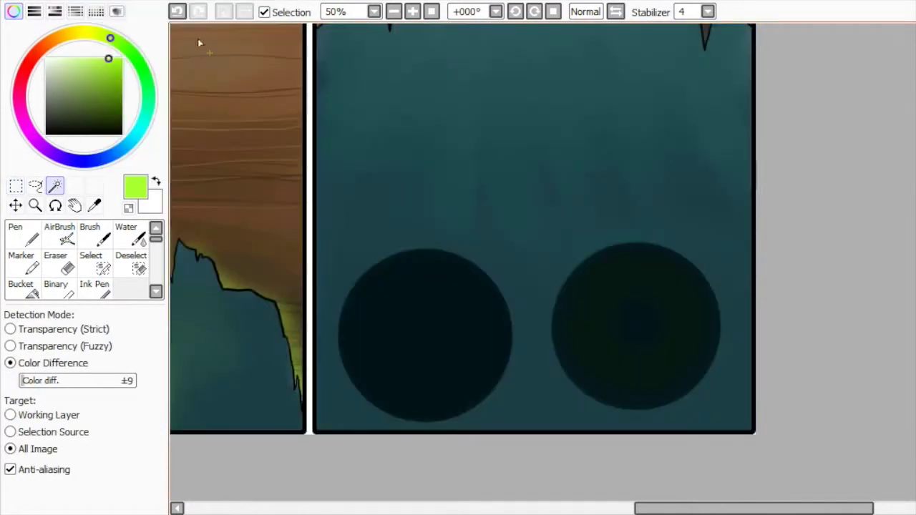
pyautogui.click(59, 232)
pyautogui.press(']')
pyautogui.press(']')
pyautogui.moveTo(445, 316); pyautogui.dragTo(630, 287)
pyautogui.hotkey('ctrl', 'z')
pyautogui.hotkey('ctrl', 'z')
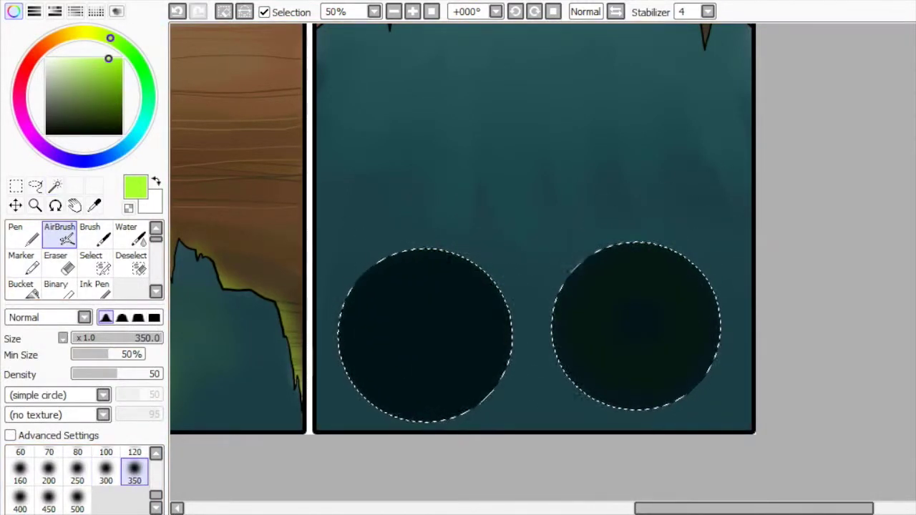
pyautogui.moveTo(336, 387)
pyautogui.mouseDown()
pyautogui.moveTo(687, 358)
pyautogui.moveTo(559, 358)
pyautogui.mouseUp()
pyautogui.hotkey('ctrl', 'z')
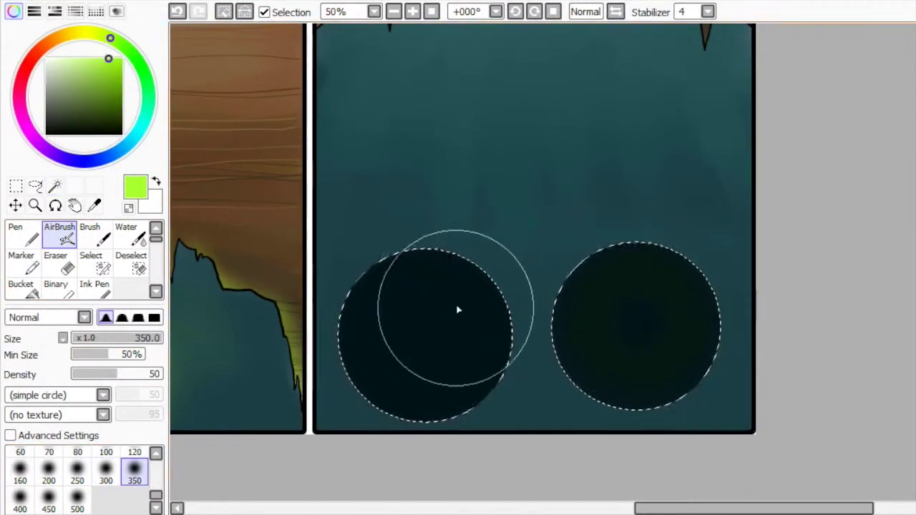
pyautogui.moveTo(458, 309); pyautogui.dragTo(546, 296)
pyautogui.moveTo(624, 291); pyautogui.dragTo(630, 315)
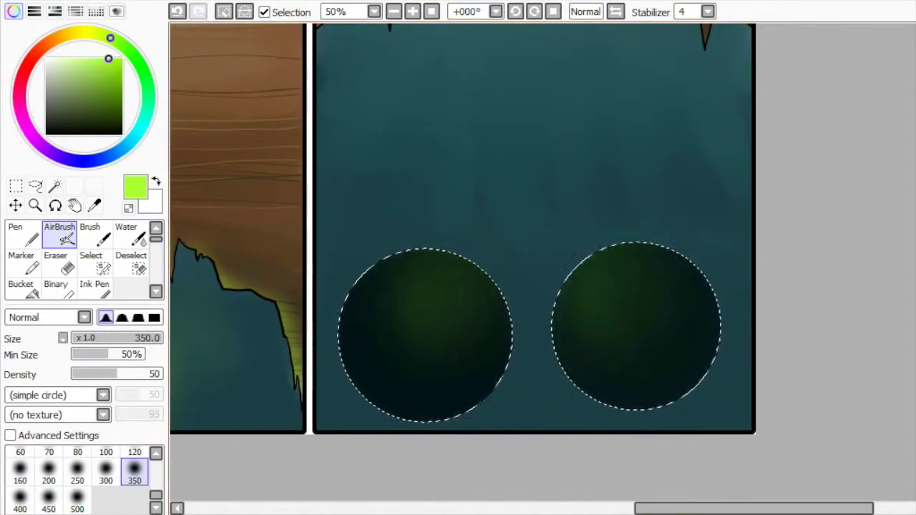
# Step: Erase the second row's glow where the front mounds overlap it
pyautogui.click(55, 261)
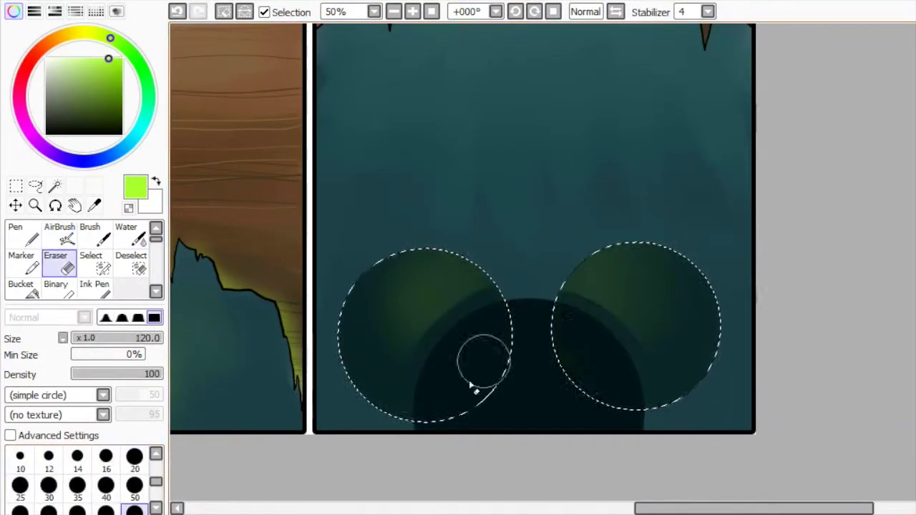
pyautogui.hotkey('ctrl', 'y')
pyautogui.hotkey('ctrl', 'd')
pyautogui.press('m')
pyautogui.hotkey('ctrl', 'z')
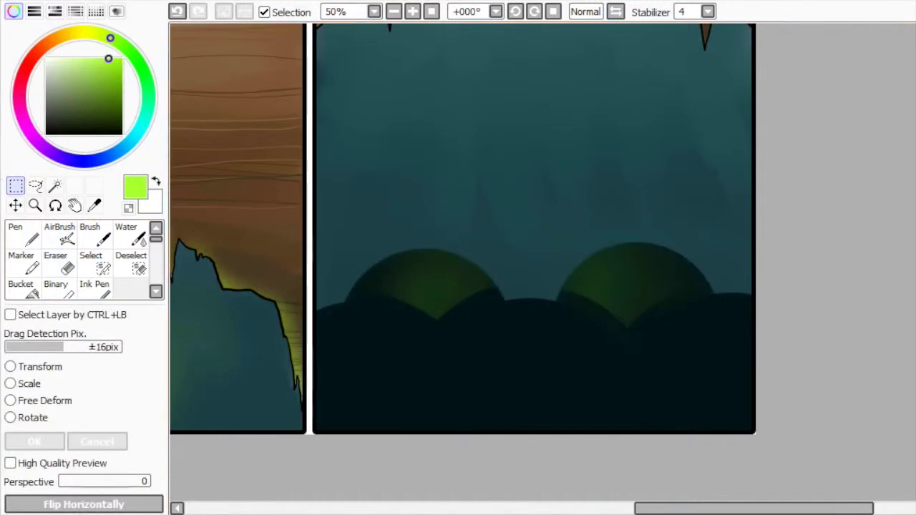
# Step: Show the front mounds' glow again and trim the side mounds' light where it overlaps the central mound
pyautogui.hotkey('ctrl', 'y')
pyautogui.hotkey('ctrl', 'y')
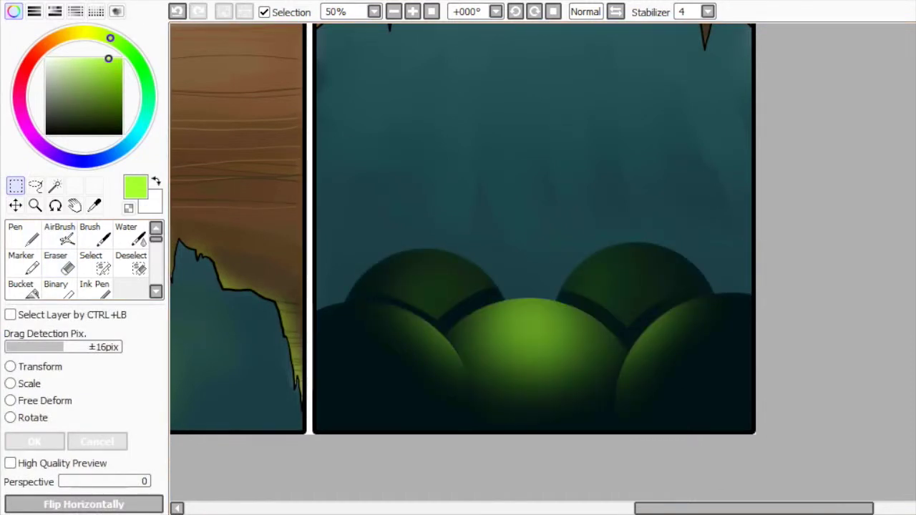
pyautogui.hotkey('ctrl', 'y')
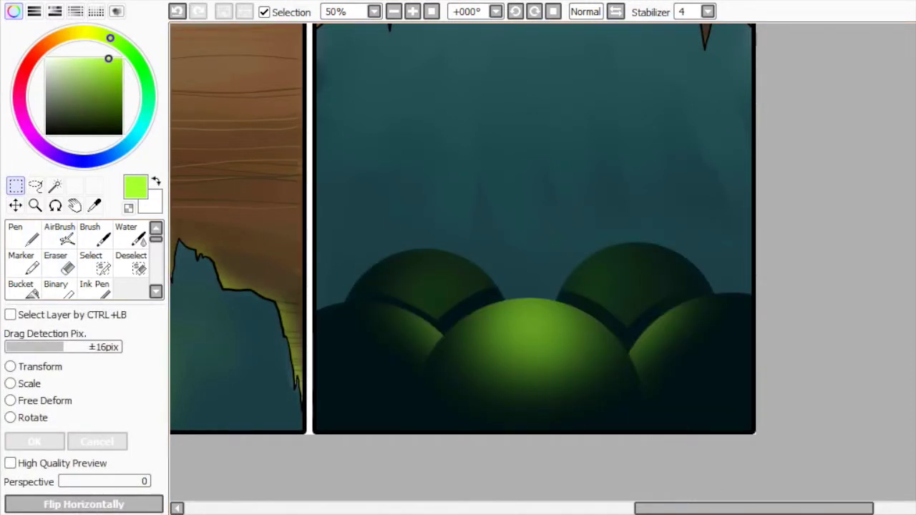
pyautogui.hotkey('ctrl', 'z')
pyautogui.press('e')
pyautogui.press('m')
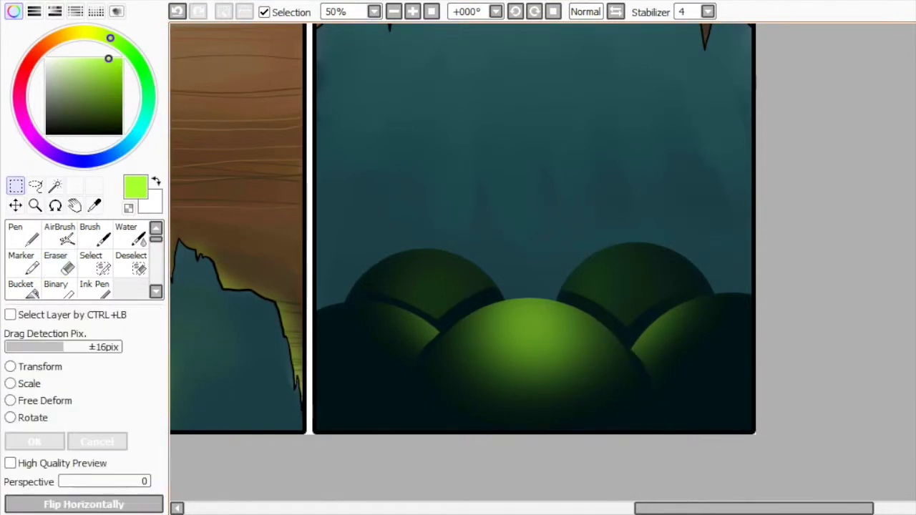
# Step: Show the third row of near-black mounds and place it behind the two glowing rows
pyautogui.scroll(2, 621, 513)
pyautogui.hotkey('ctrl', 'y')
pyautogui.hotkey('ctrl', 'z')
pyautogui.hotkey('ctrl', 'y')
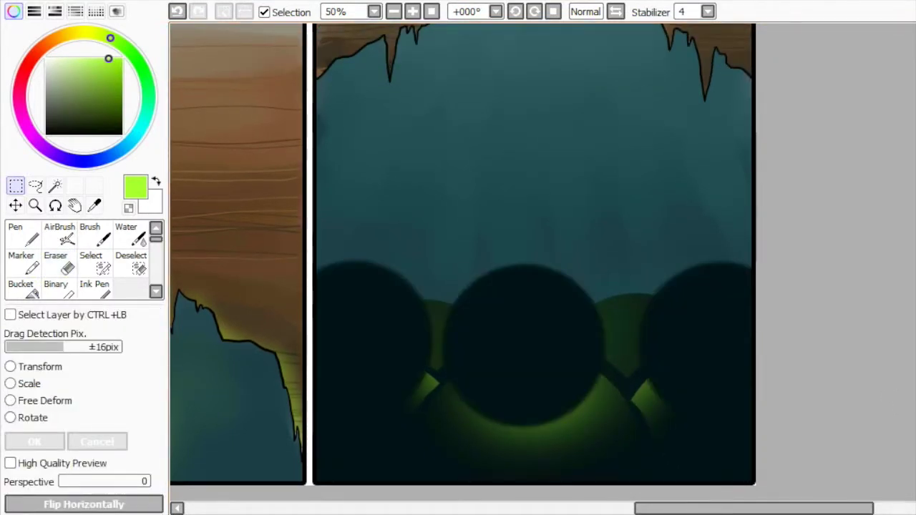
pyautogui.hotkey('ctrl', 'z')
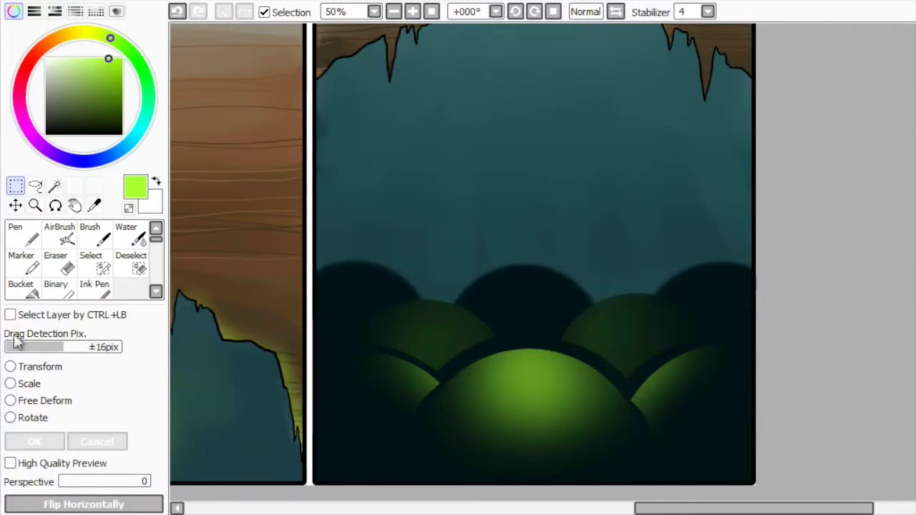
# Step: Hide the front rows and their glow so that only the third row's three mounds show
pyautogui.hotkey('ctrl', 'z')
pyautogui.hotkey('ctrl', 'z')
pyautogui.hotkey('ctrl', 'z')
pyautogui.hotkey('ctrl', 'z')
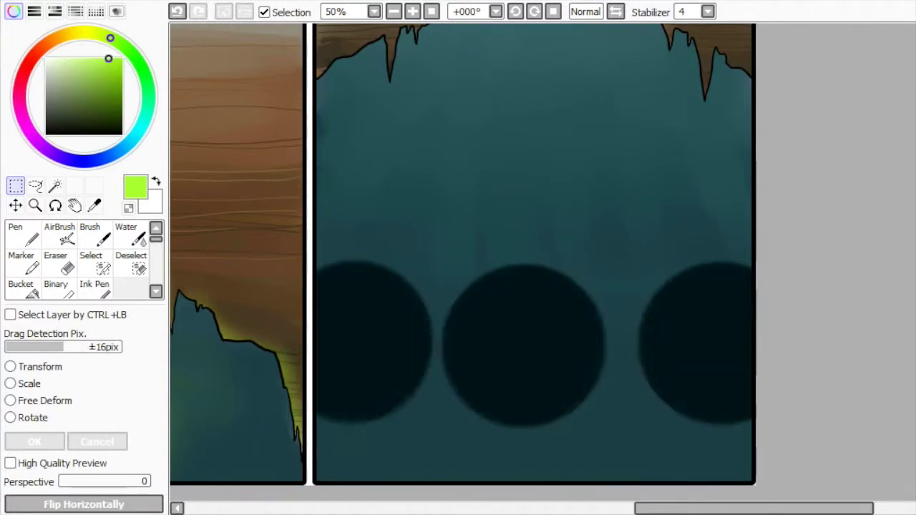
pyautogui.hotkey('ctrl', 'z')
pyautogui.hotkey('ctrl', 'z')
pyautogui.hotkey('ctrl', 'y')
pyautogui.hotkey('ctrl', 'y')
# Step: Select the third row's three mounds with the Magic Wand and airbrush a dim green glow onto each at size 350
pyautogui.click(55, 186)
pyautogui.click(523, 344)
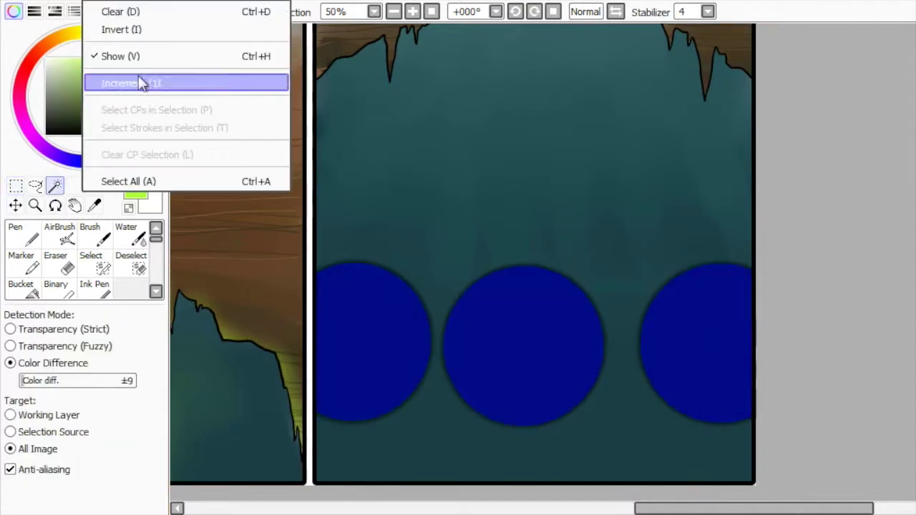
pyautogui.click(122, 29)
pyautogui.hotkey('ctrl', 'z')
pyautogui.click(118, 5)
pyautogui.click(118, 31)
pyautogui.hotkey('ctrl', 'z')
pyautogui.click(60, 234)
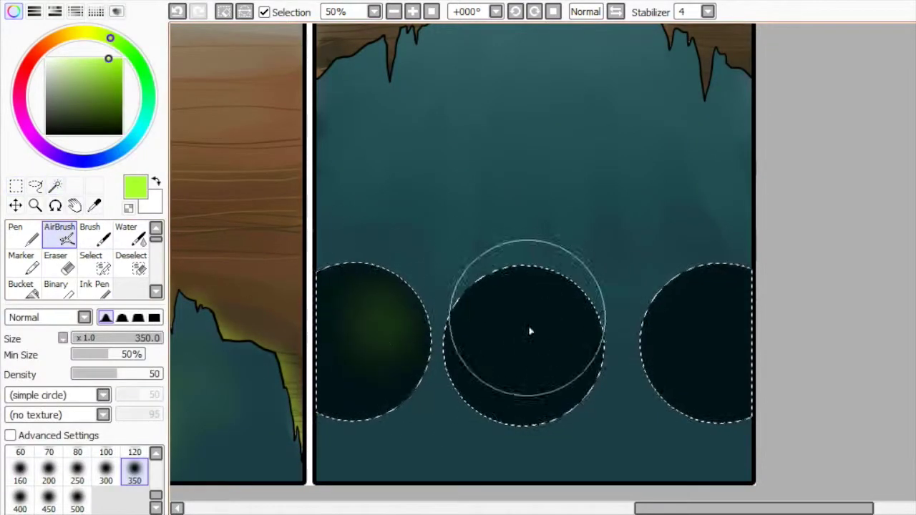
pyautogui.moveTo(530, 331); pyautogui.dragTo(705, 315)
# Step: Erase the third row's glow where the rows in front overlap it, using a size 300 Eraser
pyautogui.press('e')
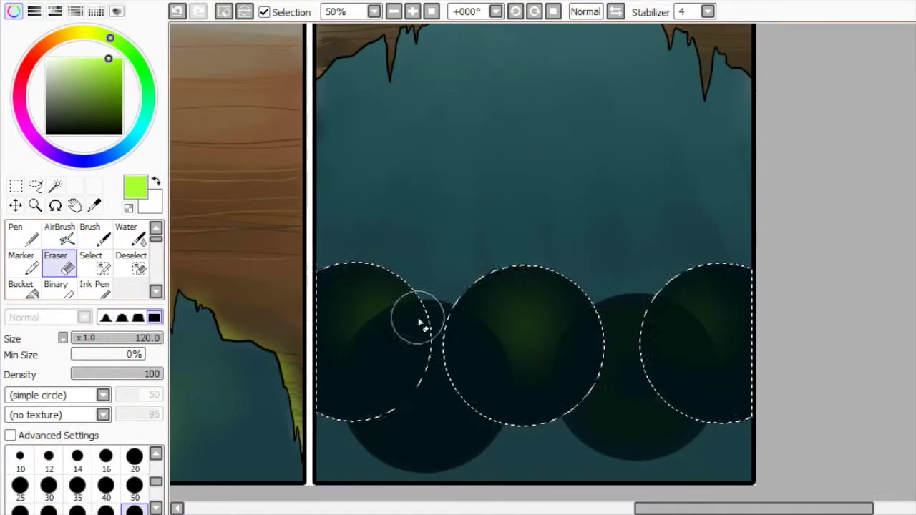
pyautogui.press(']')
pyautogui.press(']')
pyautogui.press(']')
pyautogui.press(']')
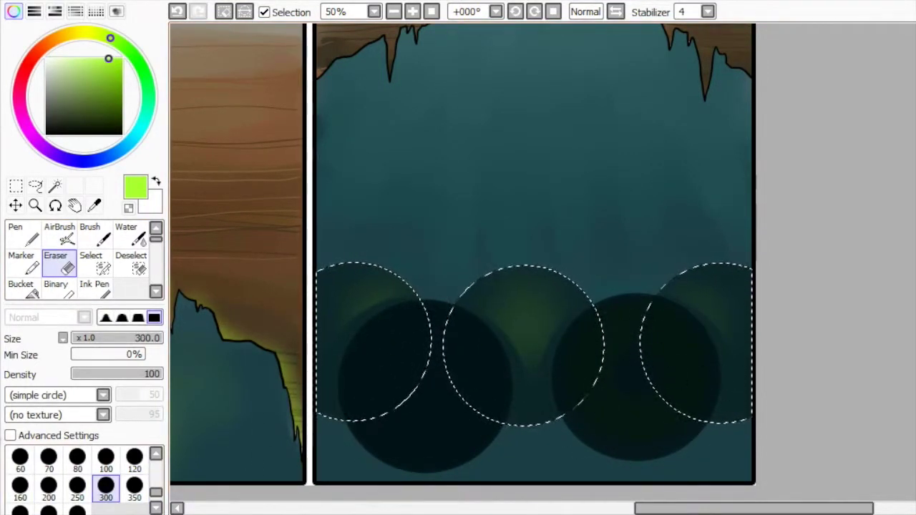
pyautogui.moveTo(716, 387); pyautogui.dragTo(544, 473)
pyautogui.hotkey('ctrl', 'z')
pyautogui.hotkey('ctrl', 'y')
pyautogui.hotkey('ctrl', 'z')
pyautogui.moveTo(576, 415); pyautogui.dragTo(511, 418)
pyautogui.hotkey('ctrl', 'z')
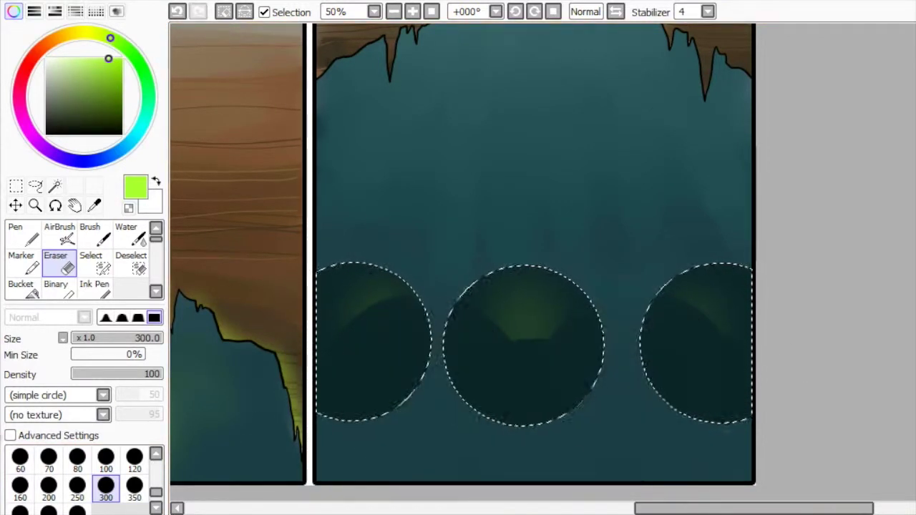
# Step: Clear the selection and show the glowing front rows again with the fourth row of dark mounds behind them
pyautogui.click(16, 186)
pyautogui.hotkey('ctrl', 'z')
pyautogui.hotkey('ctrl', 'z')
pyautogui.hotkey('ctrl', 'z')
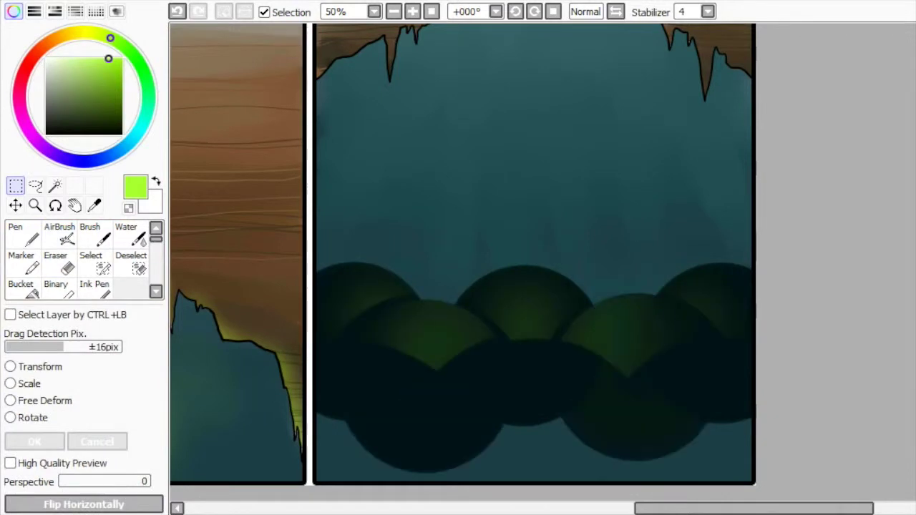
pyautogui.hotkey('ctrl', 'z')
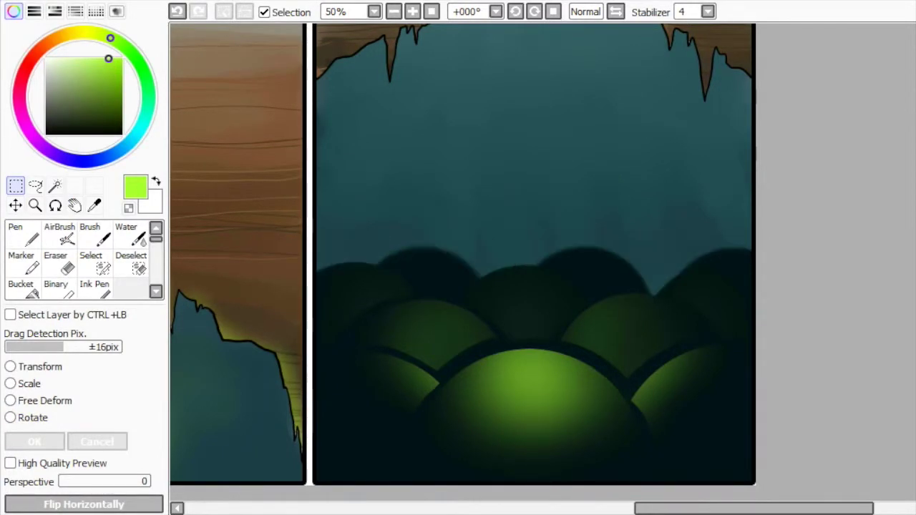
# Step: Add a very faint green glow to the fourth row of mounds
pyautogui.press('v')
pyautogui.click(135, 472)
pyautogui.press('e')
pyautogui.press('v')
pyautogui.moveTo(348, 257)
pyautogui.mouseDown()
pyautogui.moveTo(348, 235)
pyautogui.moveTo(354, 241)
pyautogui.mouseUp()
pyautogui.moveTo(831, 246); pyautogui.dragTo(830, 224)
# Step: Sample the mounds' near-black colour and paint another row of small mounds at the back of the pile with a size 200 Pen
pyautogui.keyDown('alt'); pyautogui.click(399, 254); pyautogui.keyUp('alt')
pyautogui.press('n')
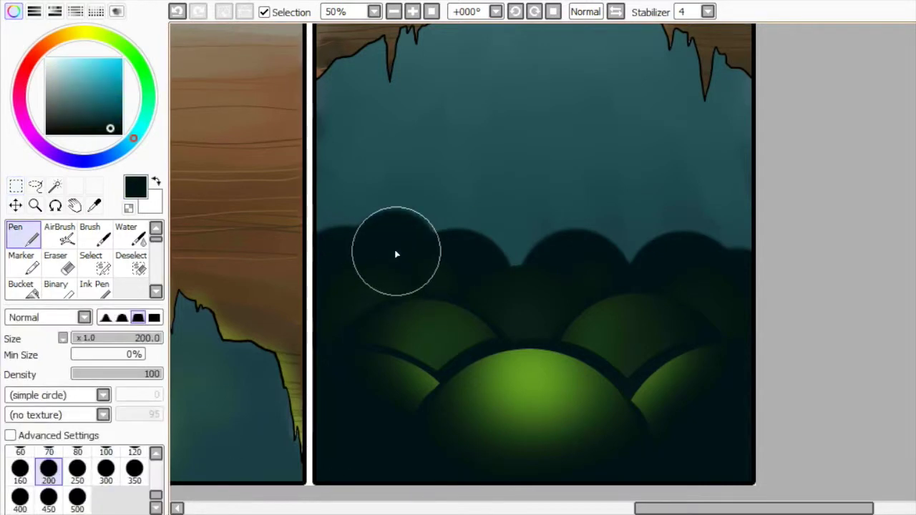
pyautogui.moveTo(723, 250); pyautogui.dragTo(744, 261)
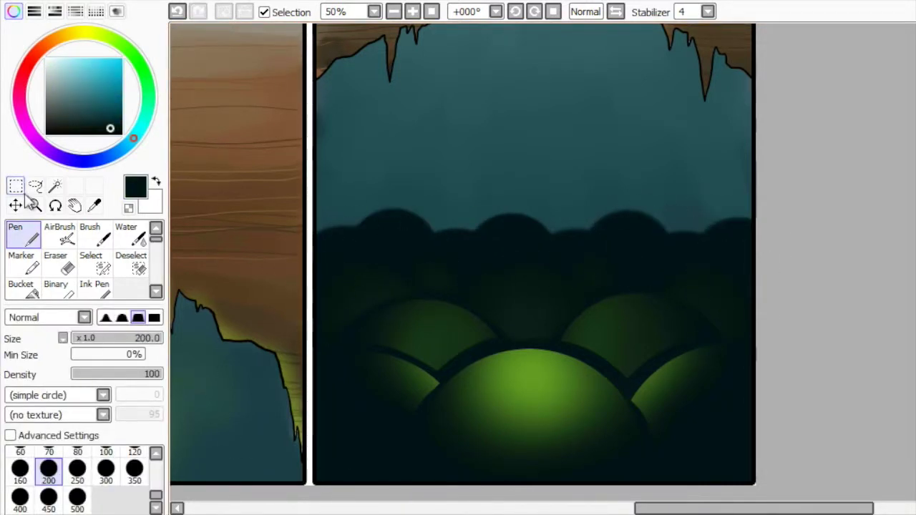
pyautogui.press('m')
pyautogui.moveTo(256, 176); pyautogui.dragTo(902, 370)
pyautogui.click(902, 370)
# Step: Try adding a row of smaller mounds along the back of the pile with a size 120 Pen
pyautogui.press('n')
pyautogui.moveTo(344, 231)
pyautogui.mouseDown()
pyautogui.moveTo(548, 231)
pyautogui.moveTo(644, 245)
pyautogui.mouseUp()
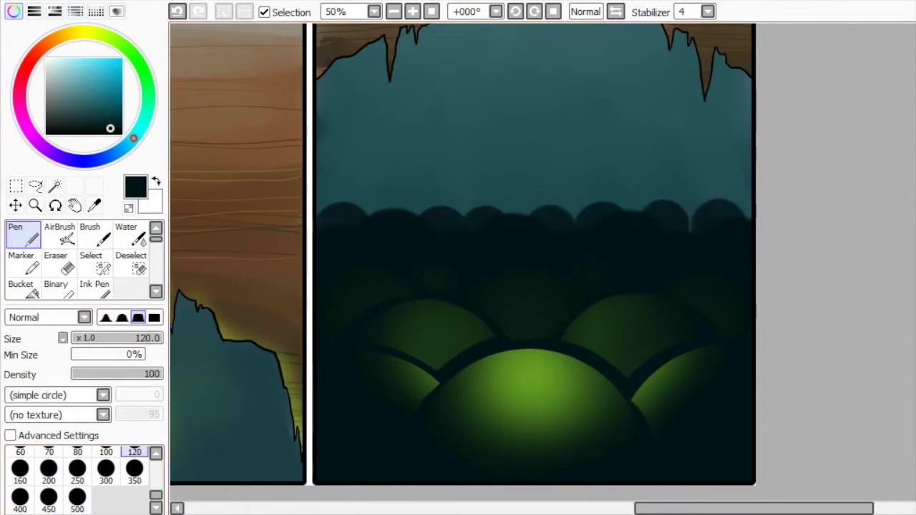
pyautogui.moveTo(380, 223)
pyautogui.mouseDown()
pyautogui.moveTo(627, 218)
pyautogui.moveTo(690, 229)
pyautogui.moveTo(740, 224)
pyautogui.mouseUp()
pyautogui.press('e')
pyautogui.press('n')
pyautogui.hotkey('ctrl', 'z')
# Step: Try even smaller mounds along the back of the pile with Pen sizes 80 and 70, and undo them
pyautogui.click(77, 469)
pyautogui.moveTo(329, 214); pyautogui.dragTo(744, 207)
pyautogui.press('e')
pyautogui.press('n')
pyautogui.hotkey('ctrl', 'z')
pyautogui.press('[')
pyautogui.moveTo(318, 194); pyautogui.dragTo(454, 194)
pyautogui.hotkey('ctrl', 'z')
pyautogui.hotkey('ctrl', 'y')
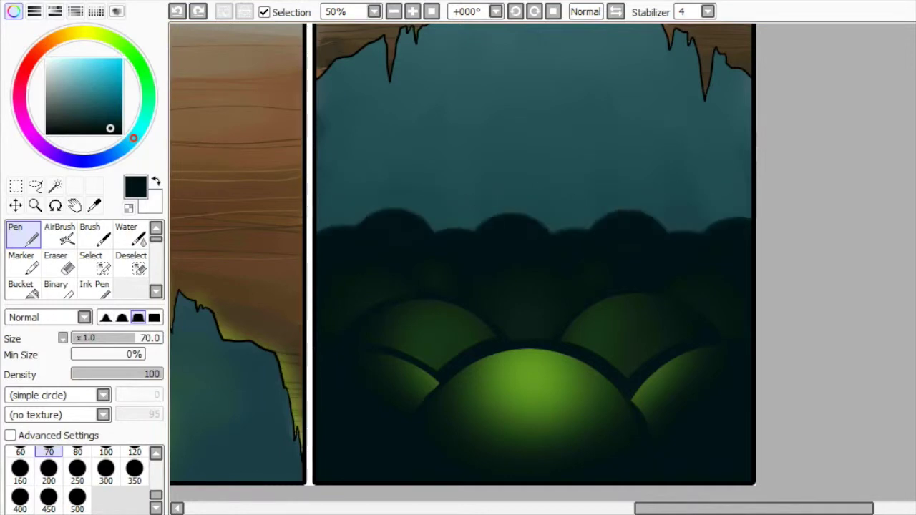
# Step: Add faded rows of small dark teal mounds behind the pile in the third panel, using Magic Wand selections
pyautogui.click(55, 185)
pyautogui.hotkey('ctrl', 'z')
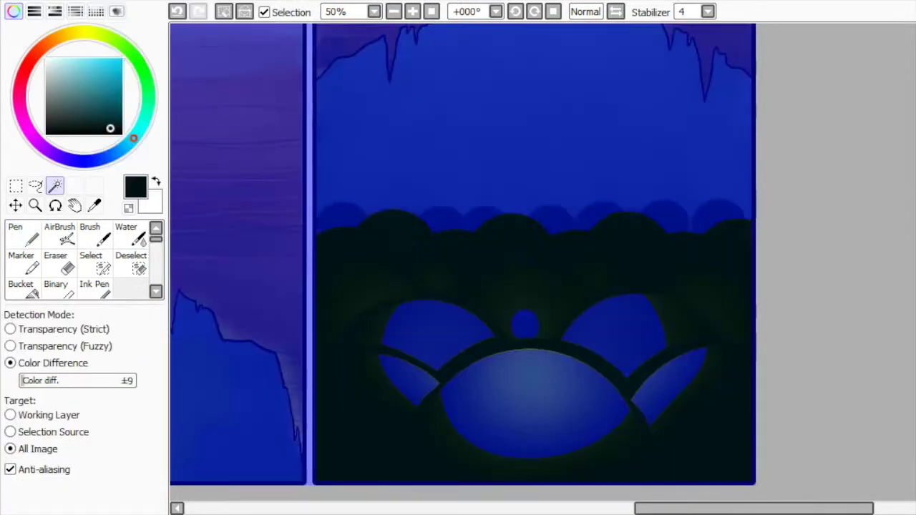
pyautogui.hotkey('ctrl', 'z')
pyautogui.hotkey('ctrl', 'y')
pyautogui.hotkey('ctrl', 'd')
pyautogui.hotkey('ctrl', 'z')
pyautogui.hotkey('ctrl', 'z')
pyautogui.hotkey('ctrl', 'z')
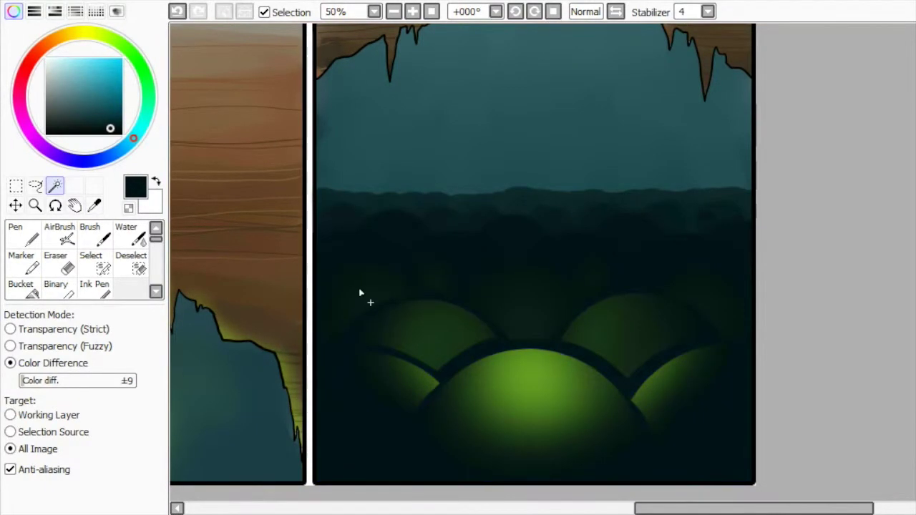
# Step: Try selecting the faded back row of mounds with the Magic Wand, using Color Difference ±9 on the whole image
pyautogui.click(412, 12)
pyautogui.click(9, 449)
pyautogui.click(365, 108)
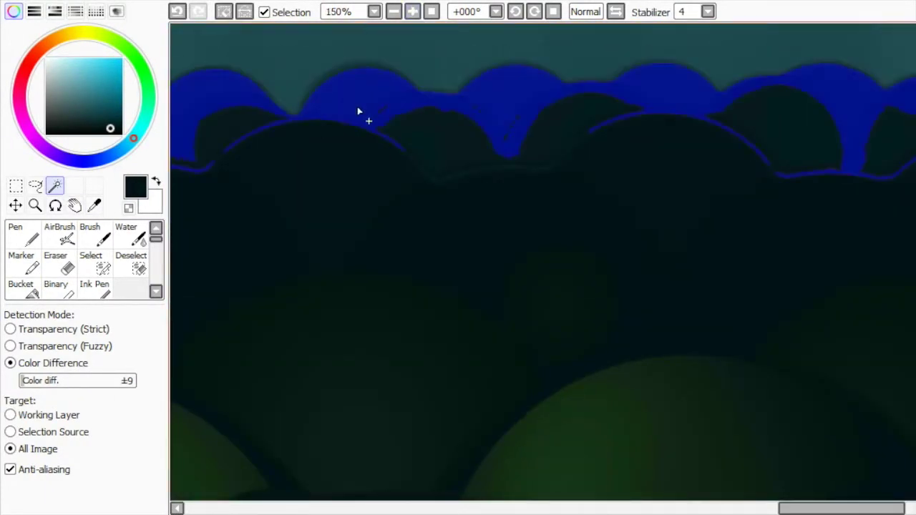
pyautogui.hscroll(-5, 542, 262)
pyautogui.hotkey('ctrl', 'z')
pyautogui.hotkey('ctrl', 'z')
pyautogui.hotkey('ctrl', 'z')
pyautogui.hotkey('ctrl', 'z')
pyautogui.hotkey('ctrl', 'y')
pyautogui.hotkey('alt', 's')
pyautogui.click(150, 55)
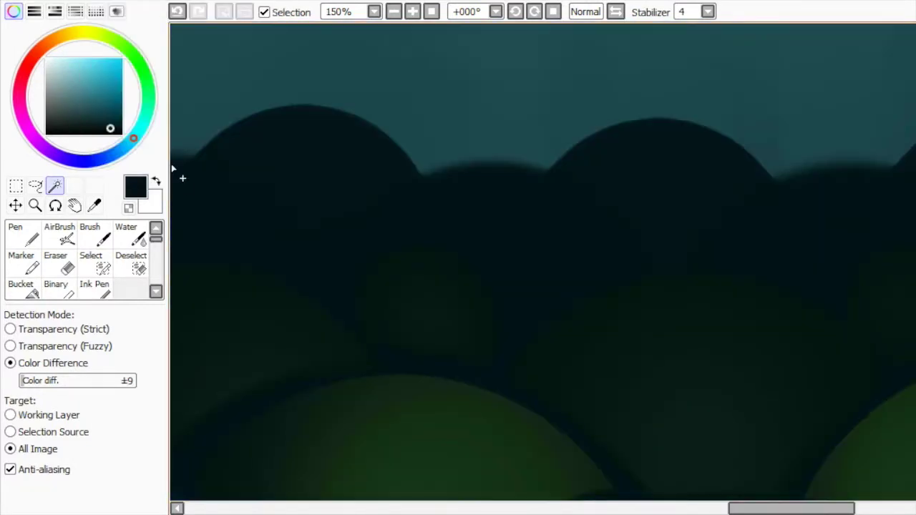
# Step: Sample the dark teal of the faded back mounds as the Pen colour
pyautogui.scroll(-2, 213, 176)
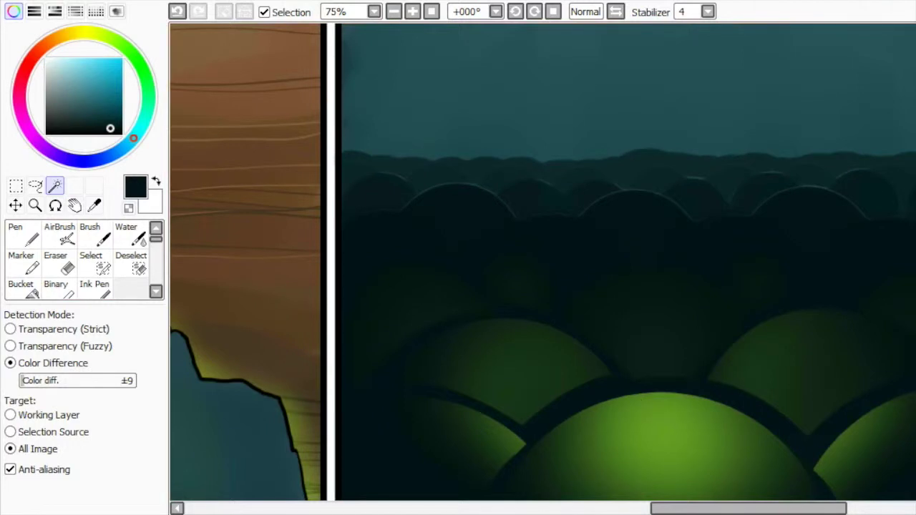
pyautogui.press('e')
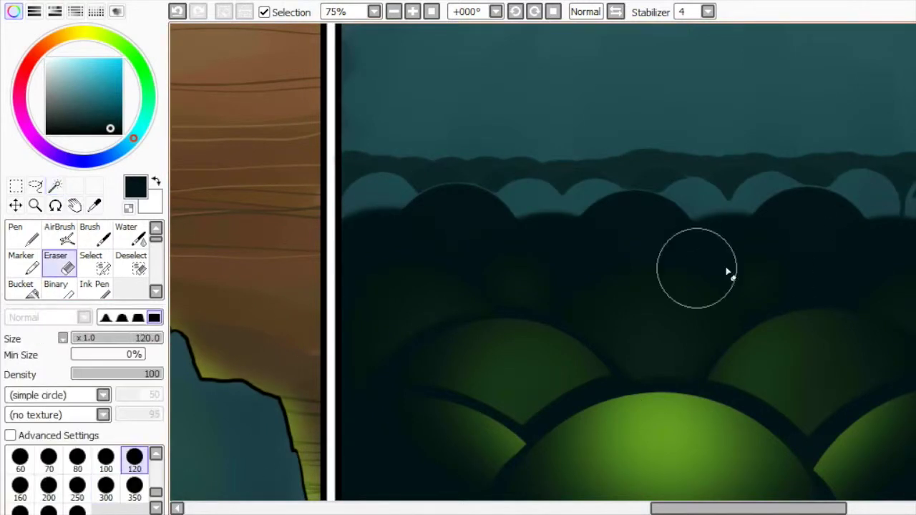
pyautogui.press('w')
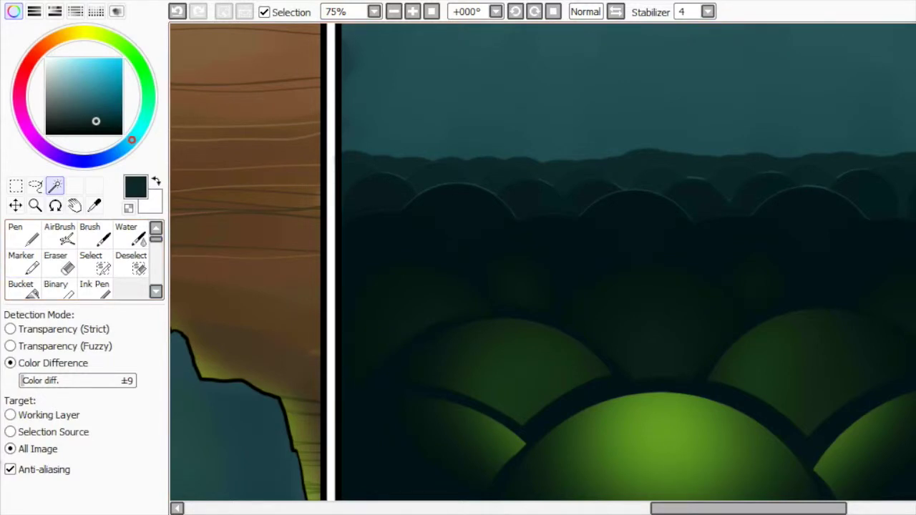
pyautogui.press('n')
pyautogui.scroll(-3, 341, 242)
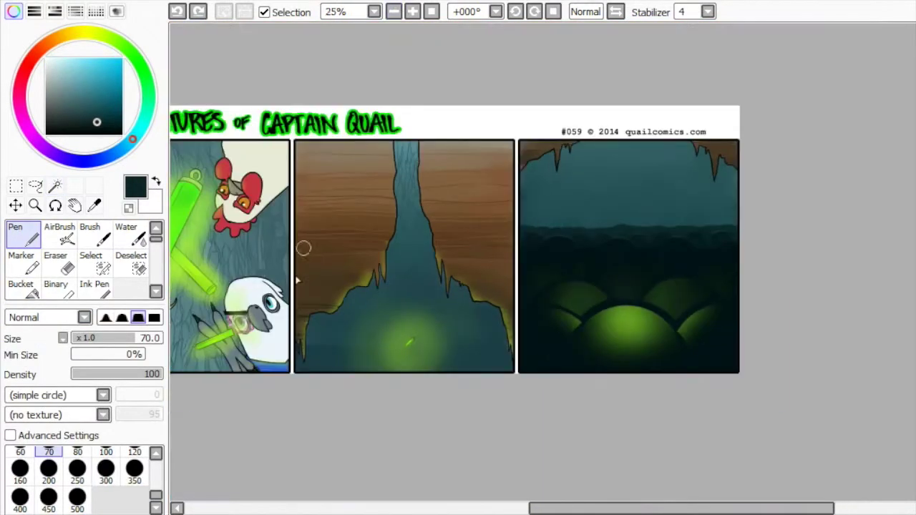
# Step: Hide the glow stick and its light, and paint a large dark teal mound at the second panel's lower edge with a size 500 Pen
pyautogui.press('w')
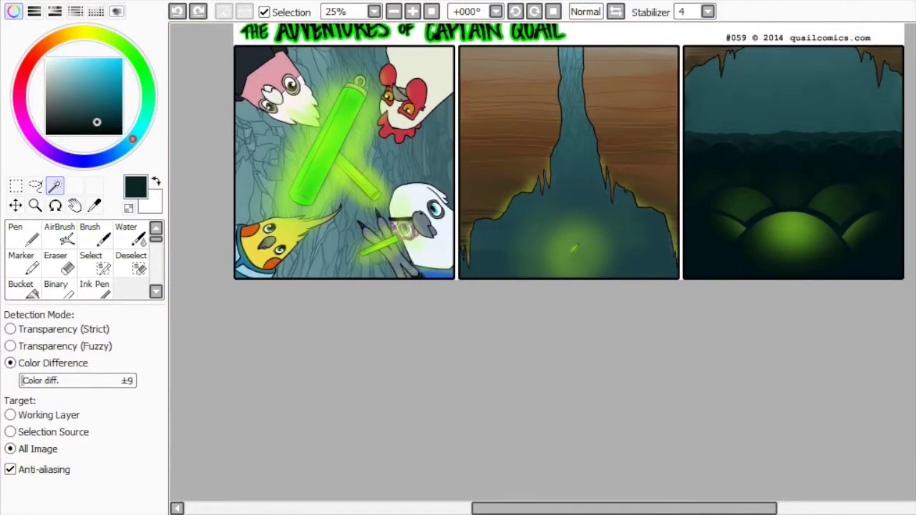
pyautogui.press('Delete')
pyautogui.press('n')
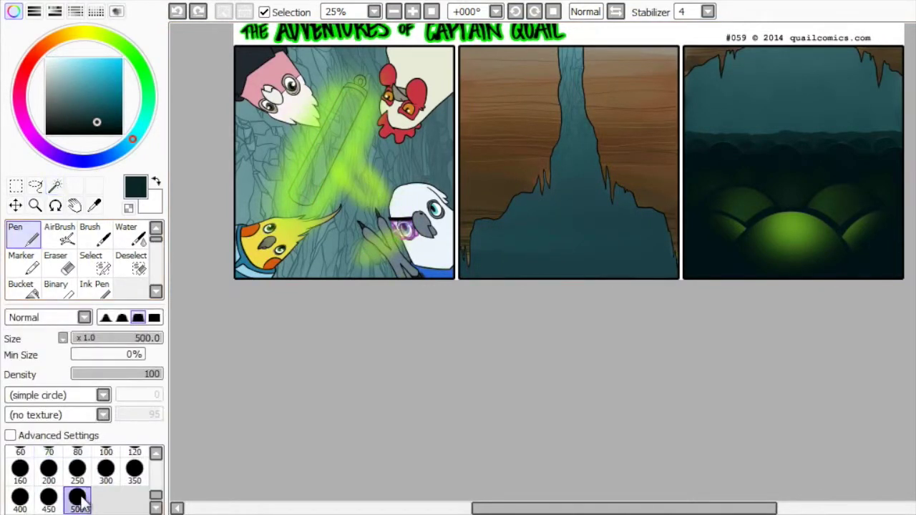
pyautogui.scroll(2, 523, 332)
pyautogui.click(523, 347)
# Step: Clean up the new mound along the second panel's lower border and select the mound with the Magic Wand
pyautogui.press('w')
pyautogui.click(108, 1)
pyautogui.click(140, 36)
pyautogui.press('e')
pyautogui.moveTo(624, 272); pyautogui.dragTo(441, 420)
pyautogui.press('m')
pyautogui.press('w')
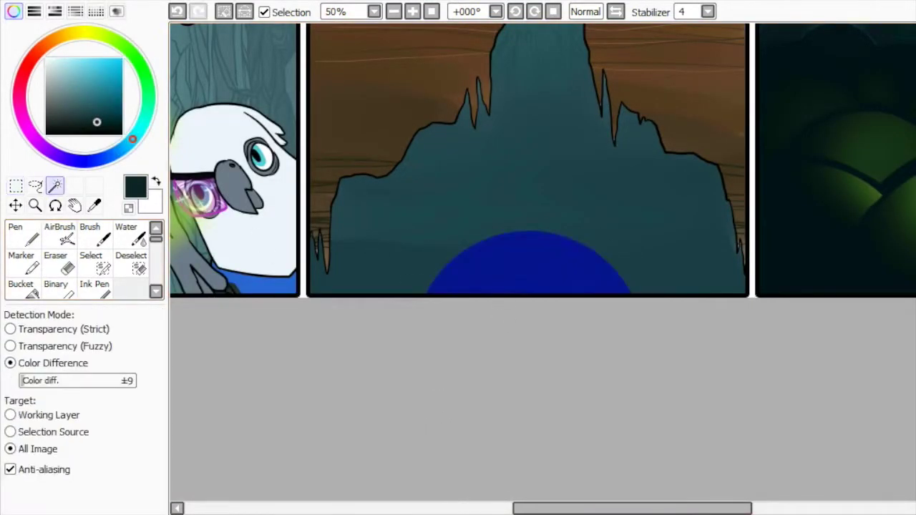
# Step: Shade the second panel's mound with lime green using a size 500 AirBrush, clear the selection and show the glow stick light again
pyautogui.click(109, 36)
pyautogui.click(108, 59)
pyautogui.click(59, 233)
pyautogui.moveTo(502, 275)
pyautogui.mouseDown()
pyautogui.moveTo(554, 272)
pyautogui.moveTo(589, 325)
pyautogui.mouseUp()
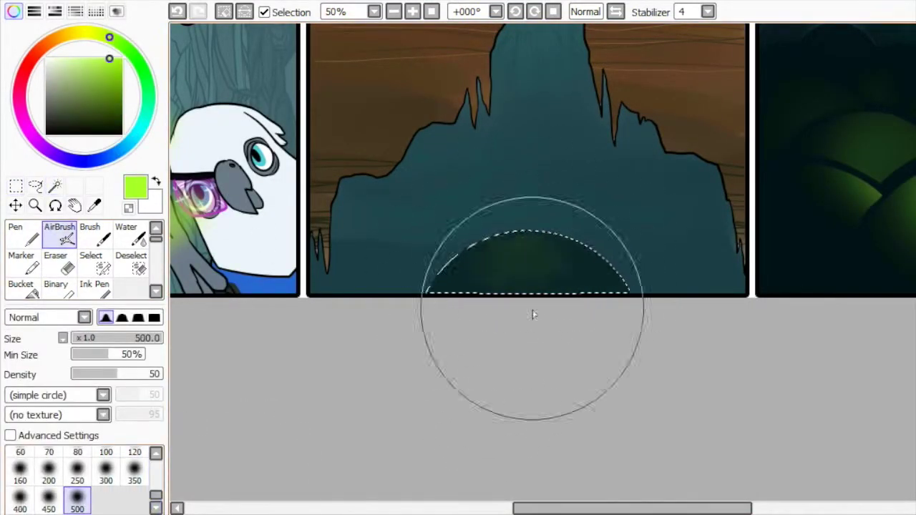
pyautogui.hotkey('ctrl', 'd')
pyautogui.press('m')
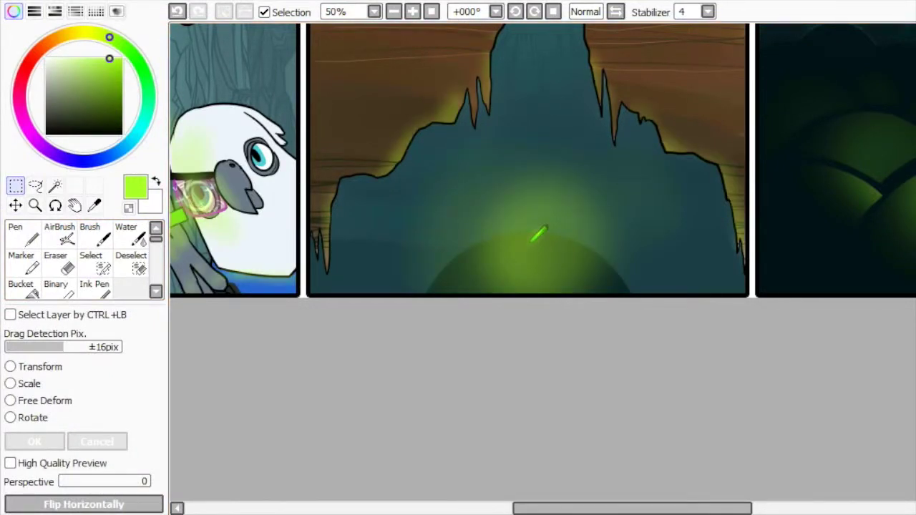
pyautogui.hotkey('ctrl', '-')
pyautogui.hotkey('alt', 'Tab')
pyautogui.hotkey('alt', 'Tab')
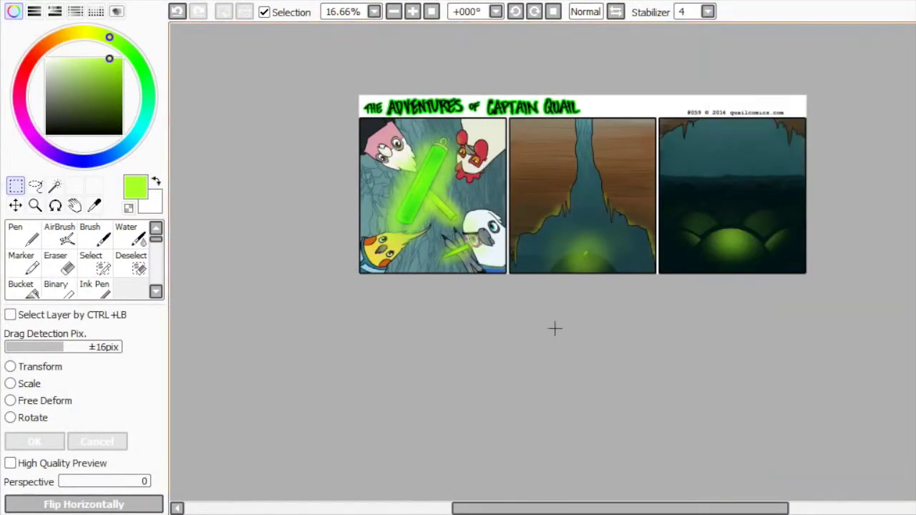